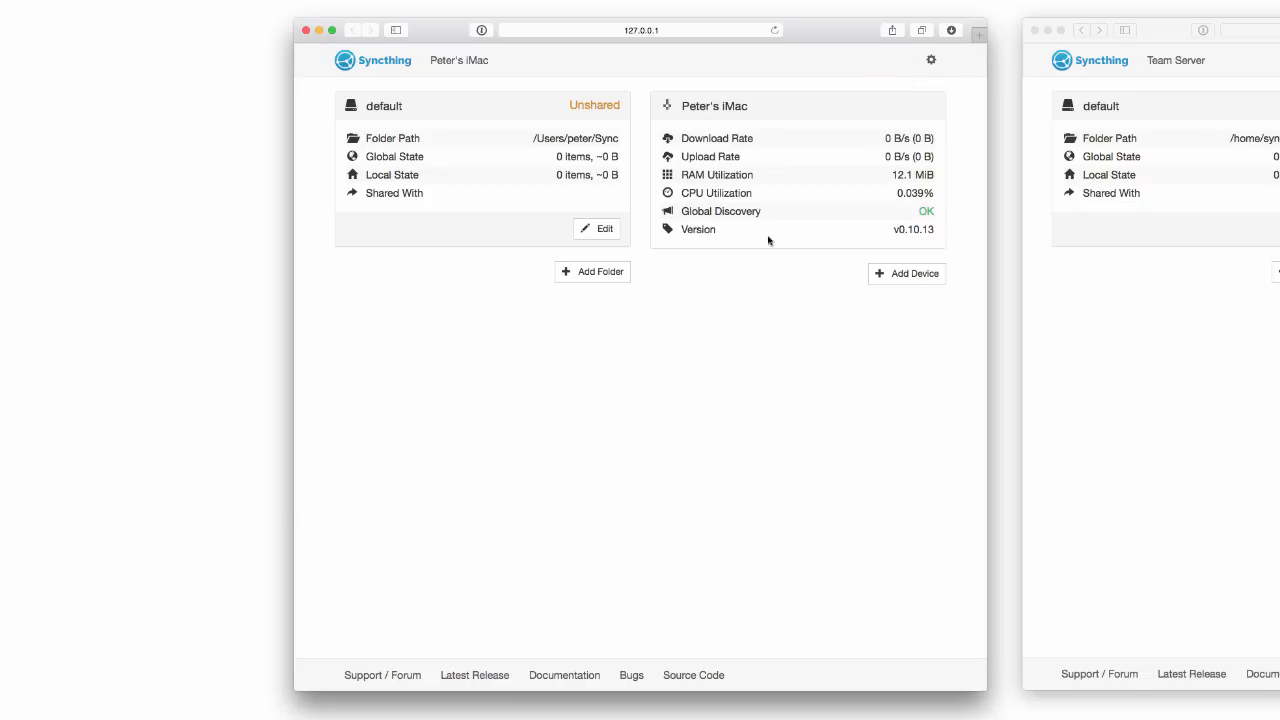
{"action": "left_click", "coordinate": [932, 60]}
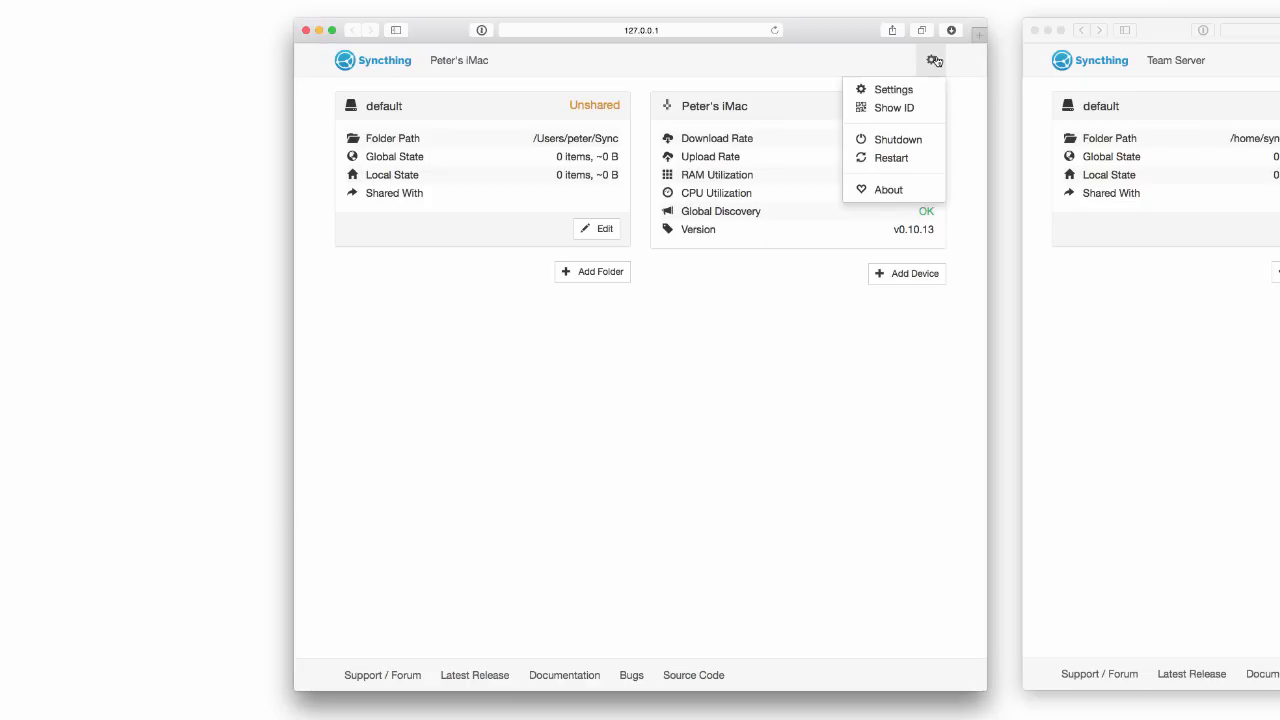
{"action": "left_click", "coordinate": [900, 89]}
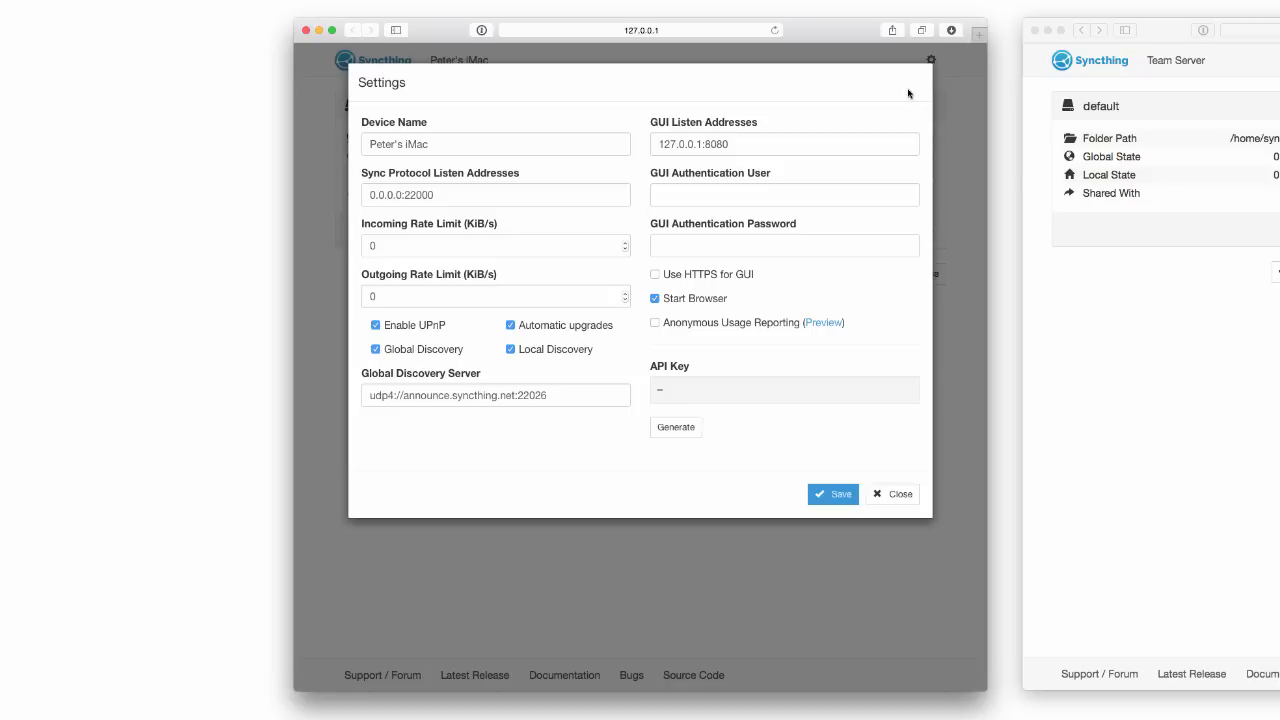
{"action": "key", "text": "Escape"}
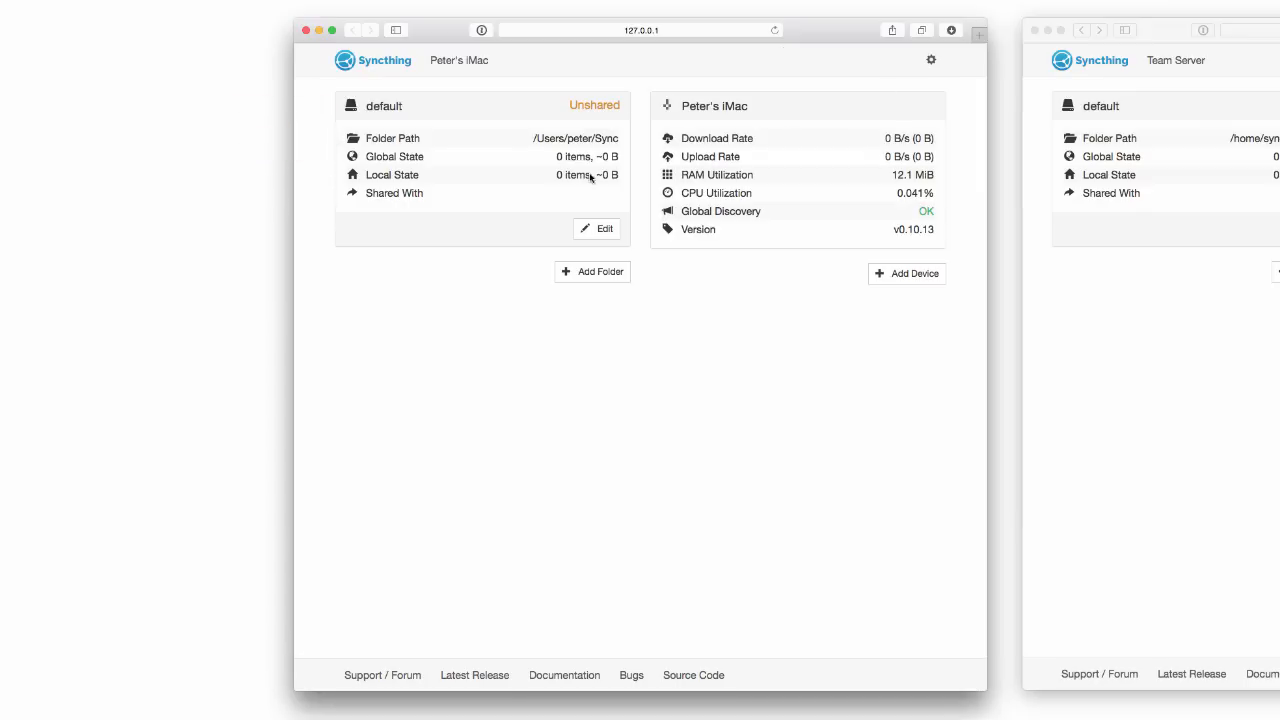
Open the default folder's Edit Folder dialog (60-second rescan, no file versioning).
{"action": "left_click", "coordinate": [598, 229]}
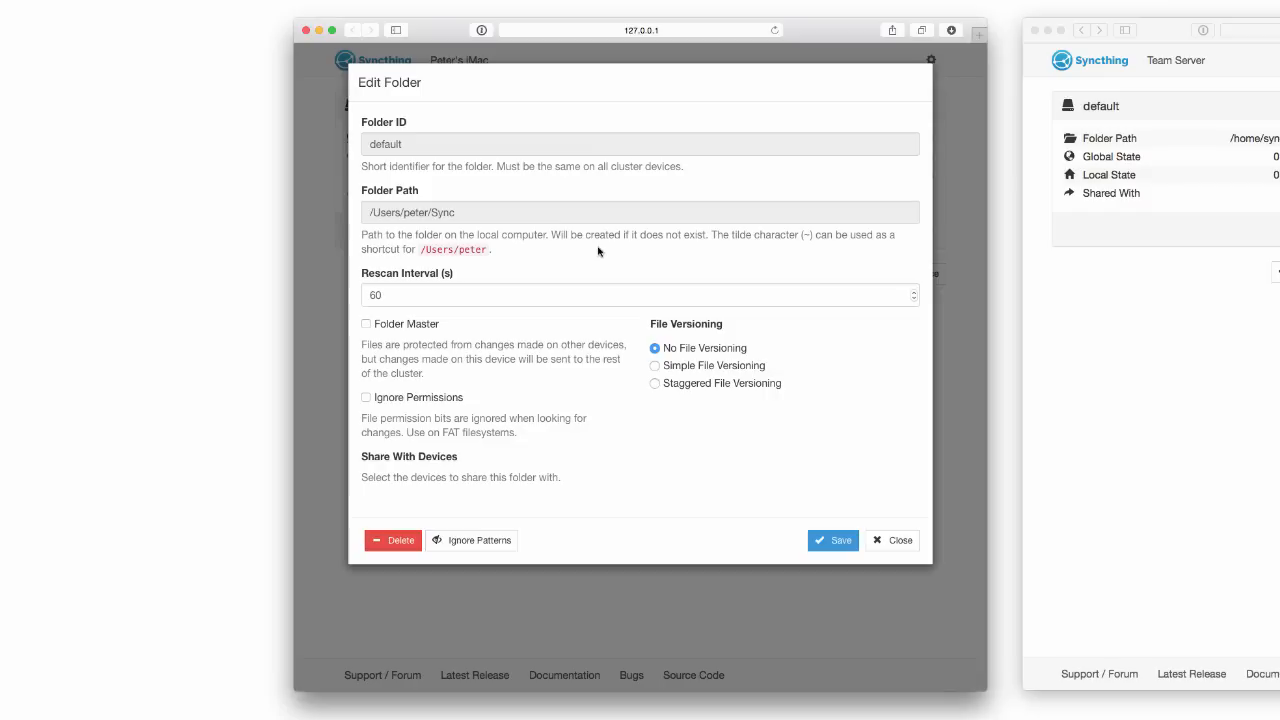
Preview Simple and Staggered versioning options, then keep No File Versioning and close without saving.
{"action": "left_click", "coordinate": [665, 368]}
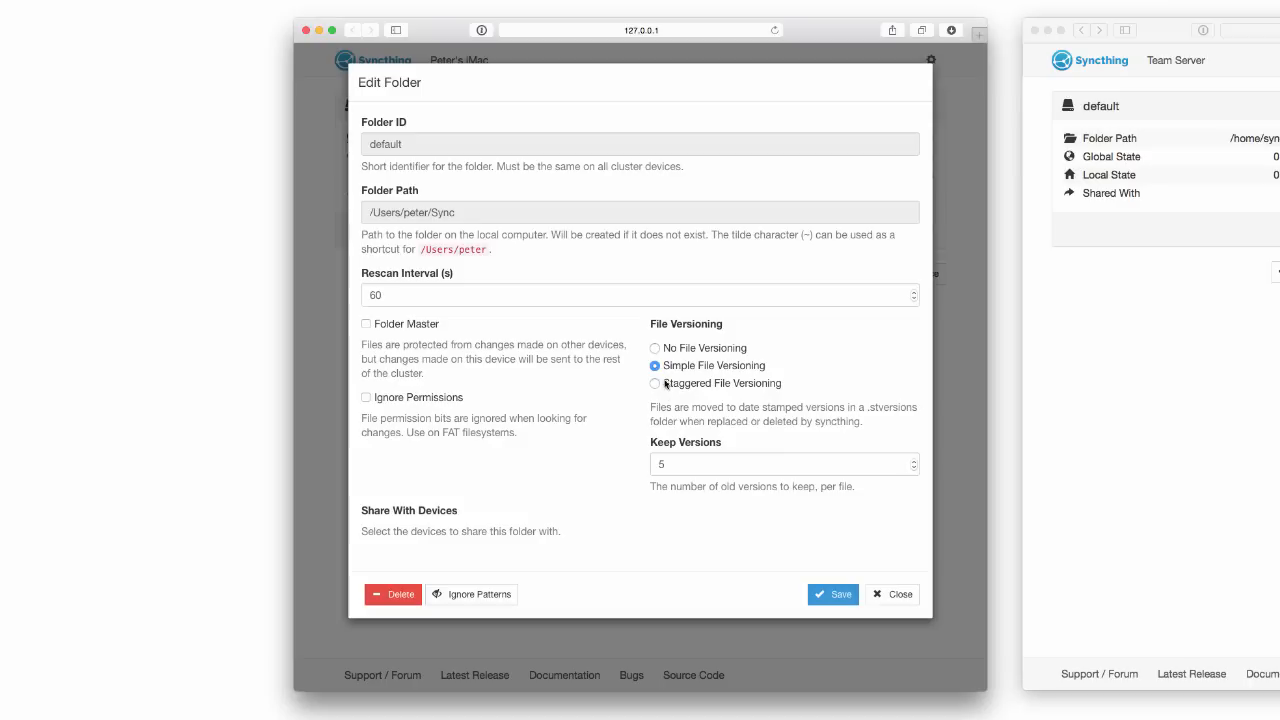
{"action": "left_click", "coordinate": [668, 386]}
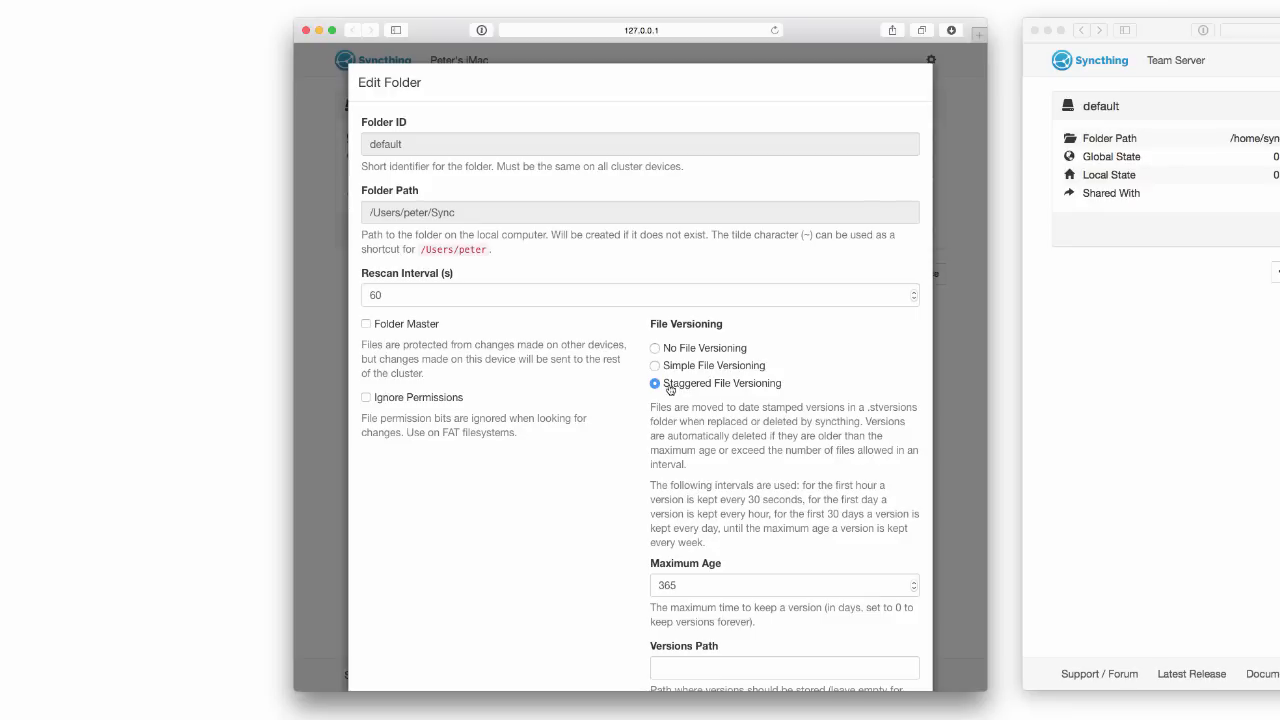
{"action": "left_click", "coordinate": [656, 348]}
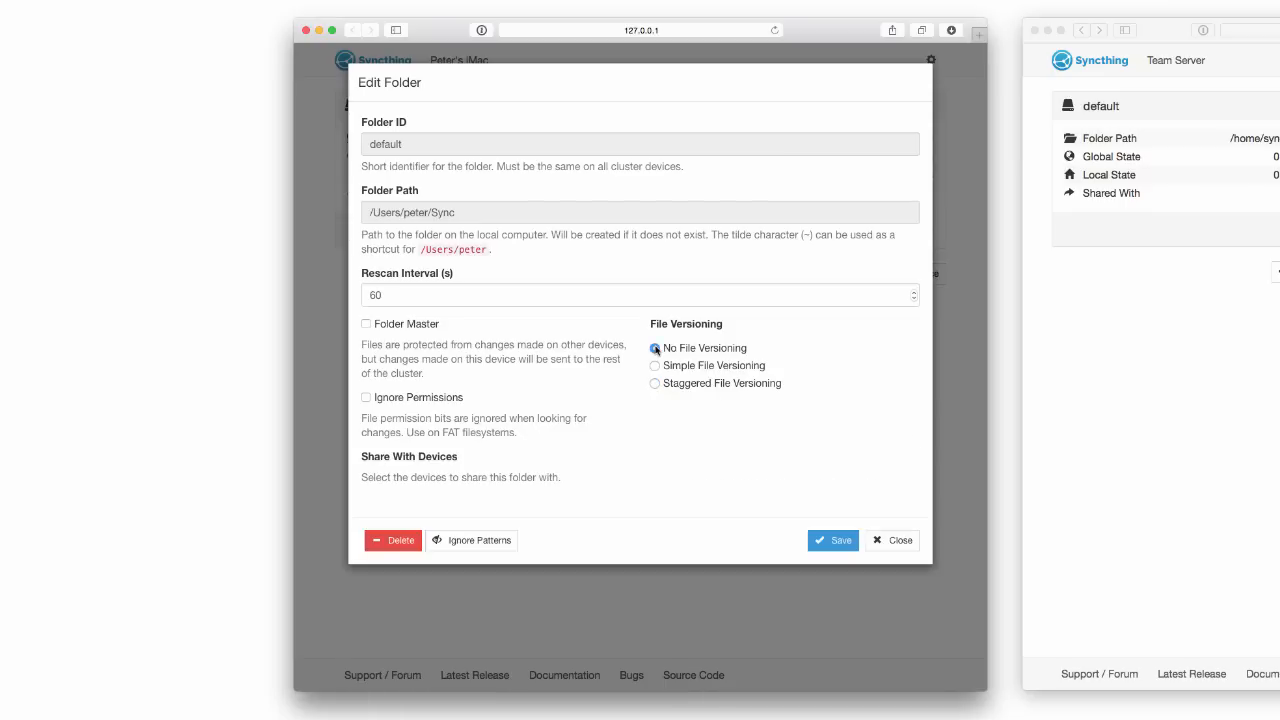
{"action": "left_click", "coordinate": [890, 541]}
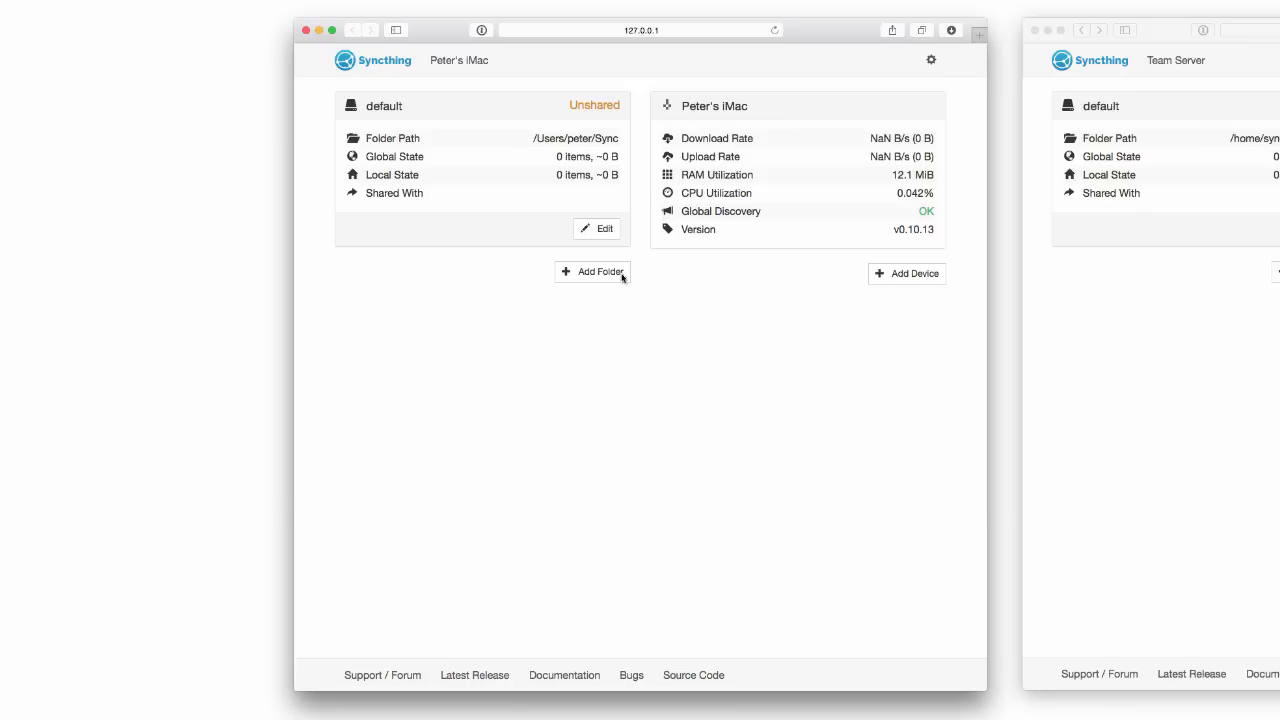
Delete the default folder through its Edit Folder dialog.
{"action": "left_click", "coordinate": [605, 230]}
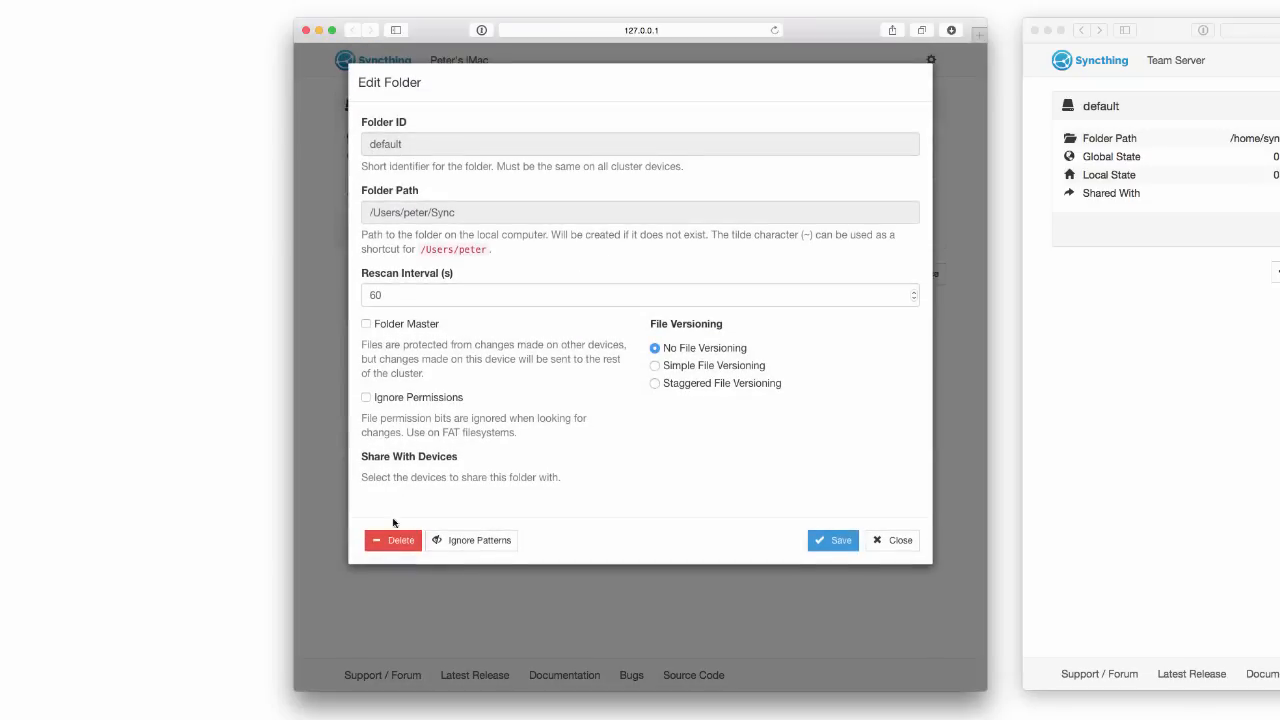
{"action": "left_click", "coordinate": [390, 541]}
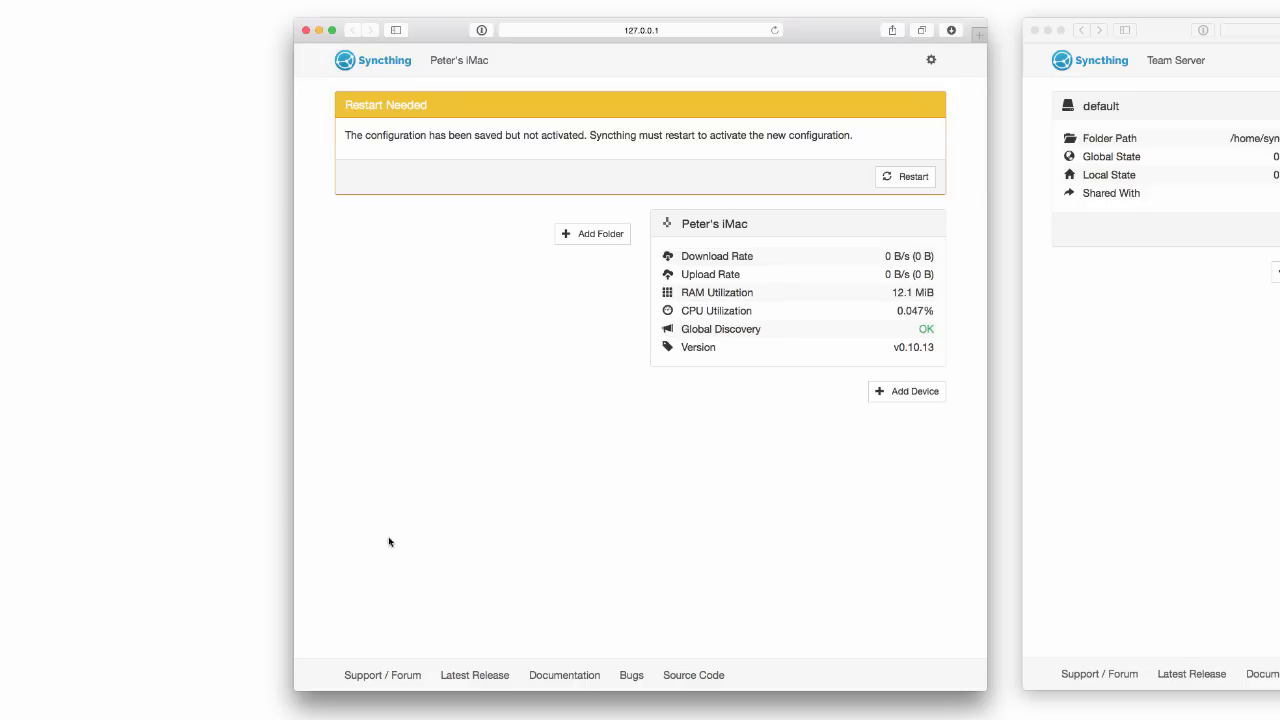
{"action": "left_click", "coordinate": [580, 233]}
Add and save a folder with ID 'personal' at path ~/Personal.
{"action": "left_click", "coordinate": [526, 143]}
{"action": "type", "text": "personal"}
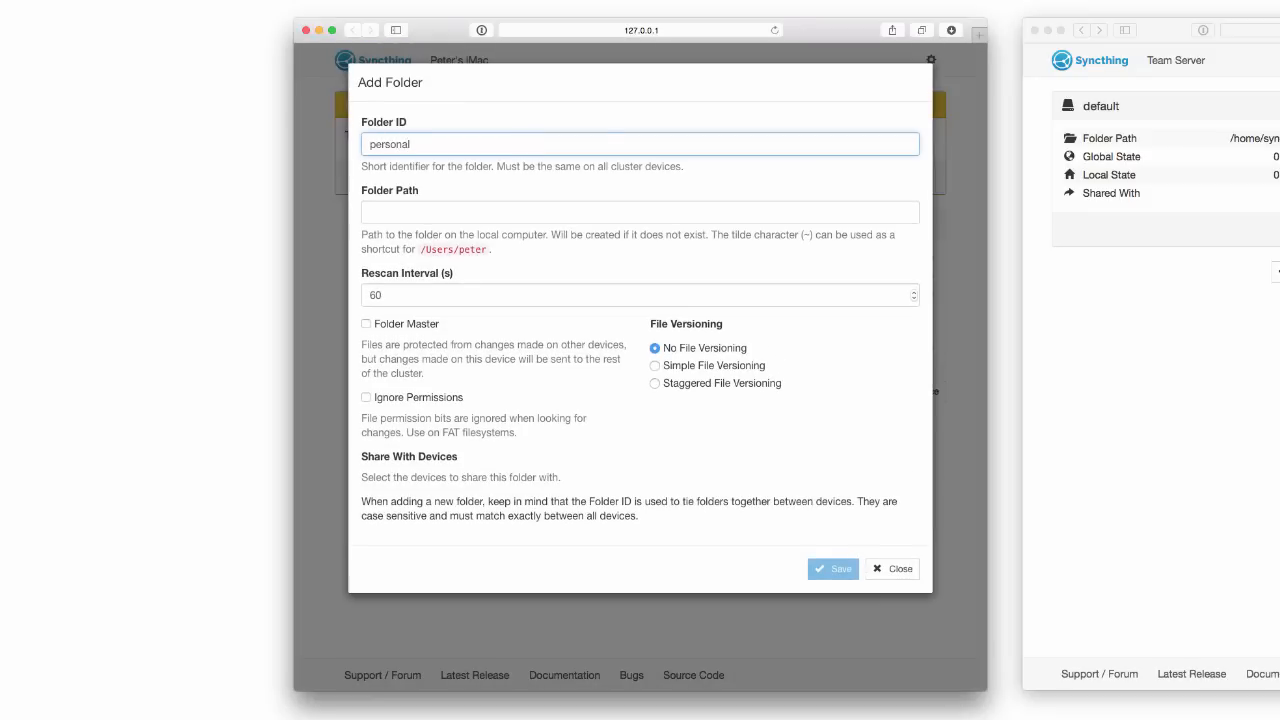
{"action": "key", "text": "Tab"}
{"action": "type", "text": "~/"}
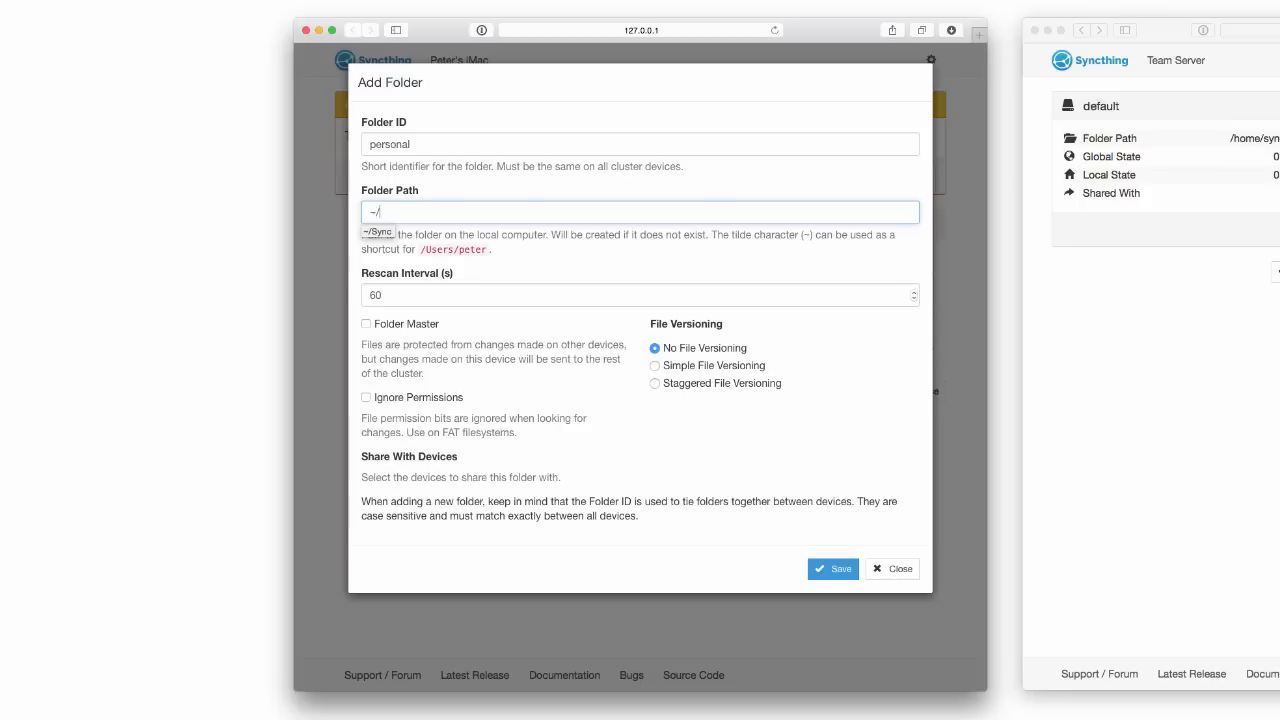
{"action": "type", "text": "Personal"}
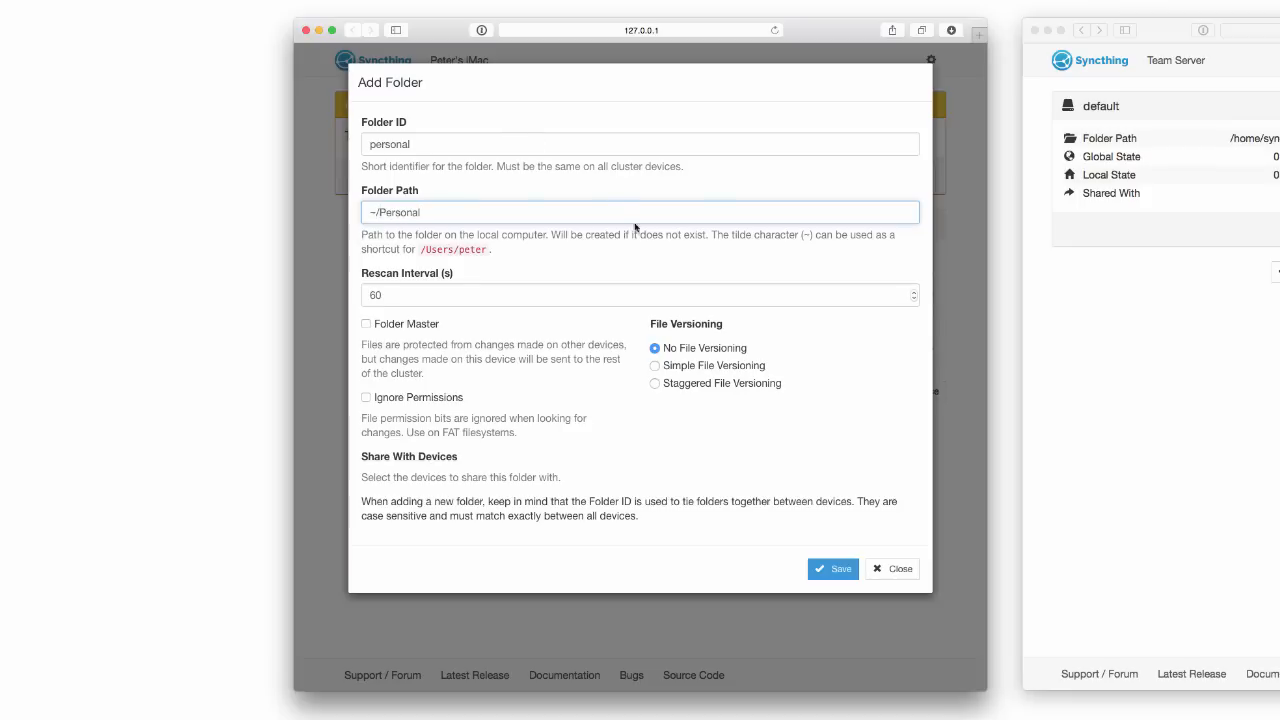
{"action": "left_click", "coordinate": [843, 569]}
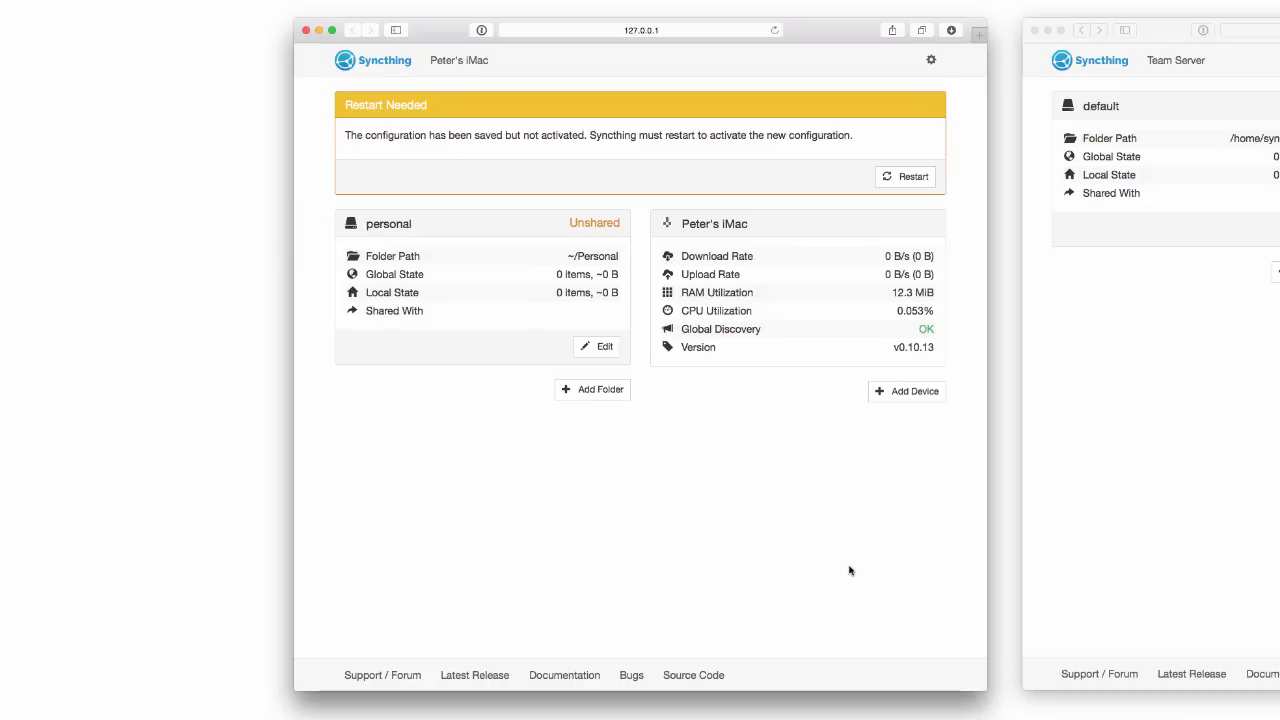
{"action": "left_click", "coordinate": [588, 389]}
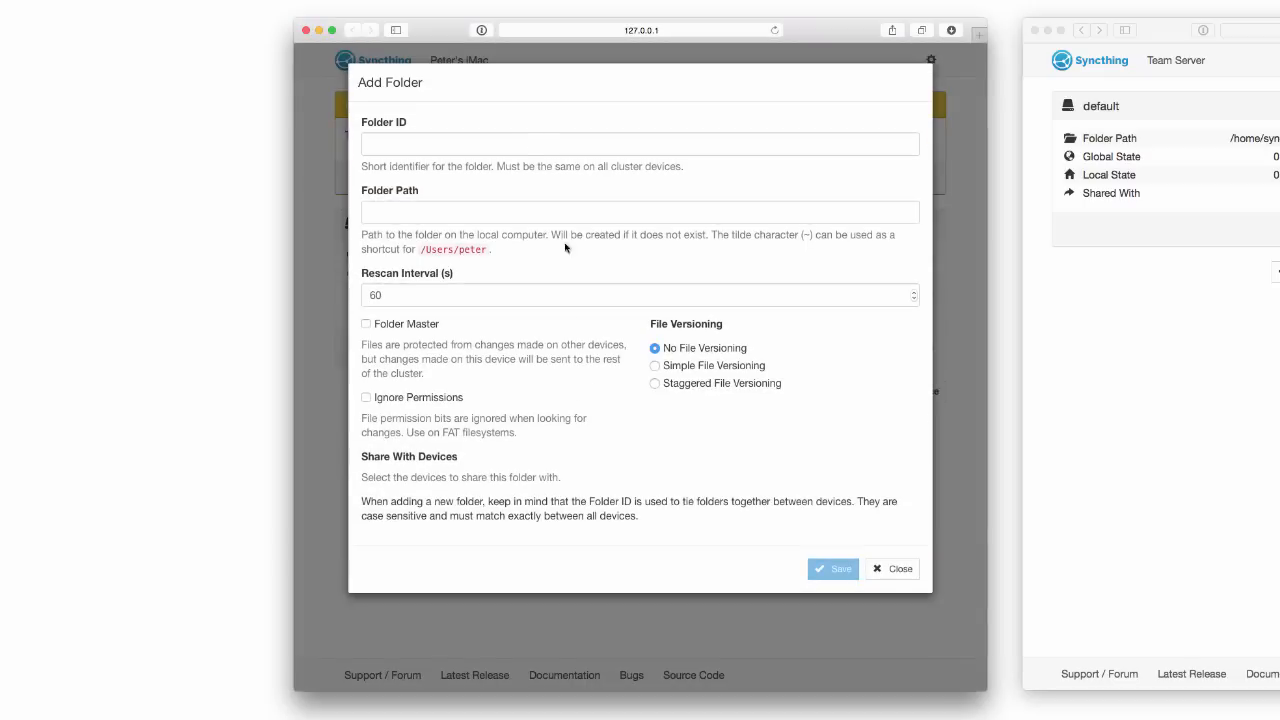
Add folder 'notebooks' at ~/Work/Notebooks with Staggered File Versioning, save, and restart Syncthing.
{"action": "left_click", "coordinate": [526, 145]}
{"action": "type", "text": "notebooks"}
{"action": "key", "text": "Tab"}
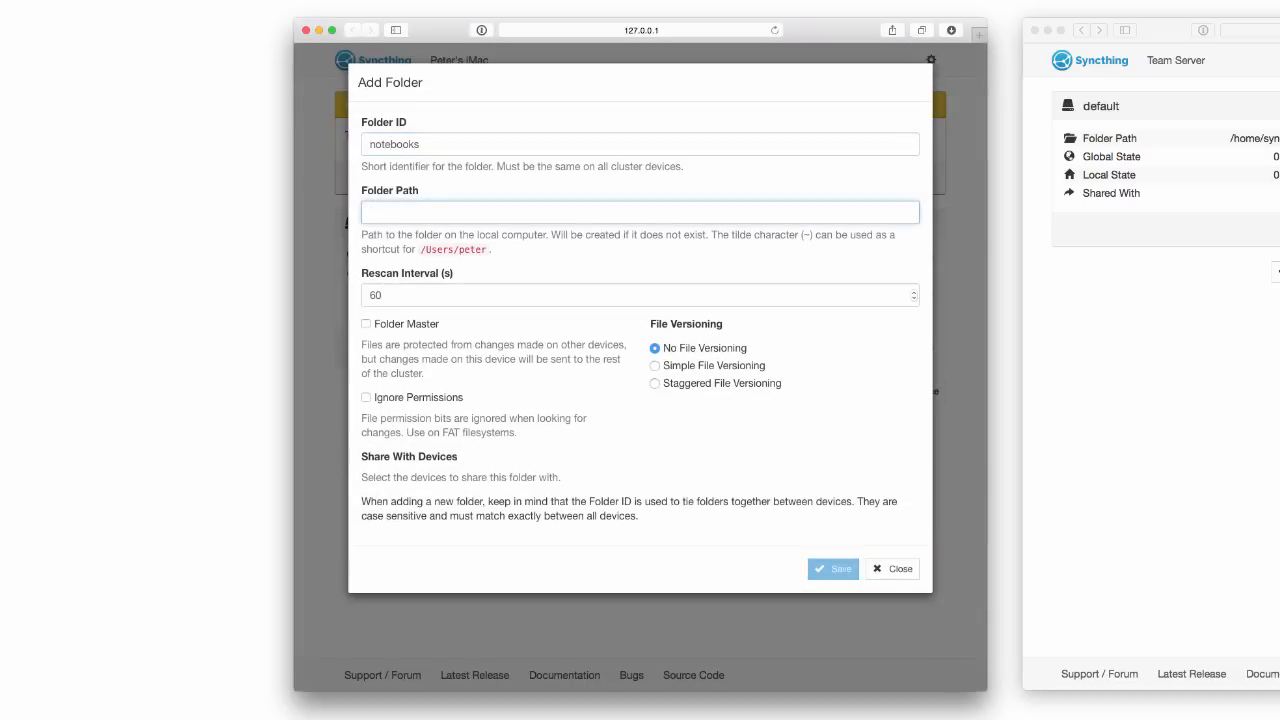
{"action": "type", "text": "~/Work/Not"}
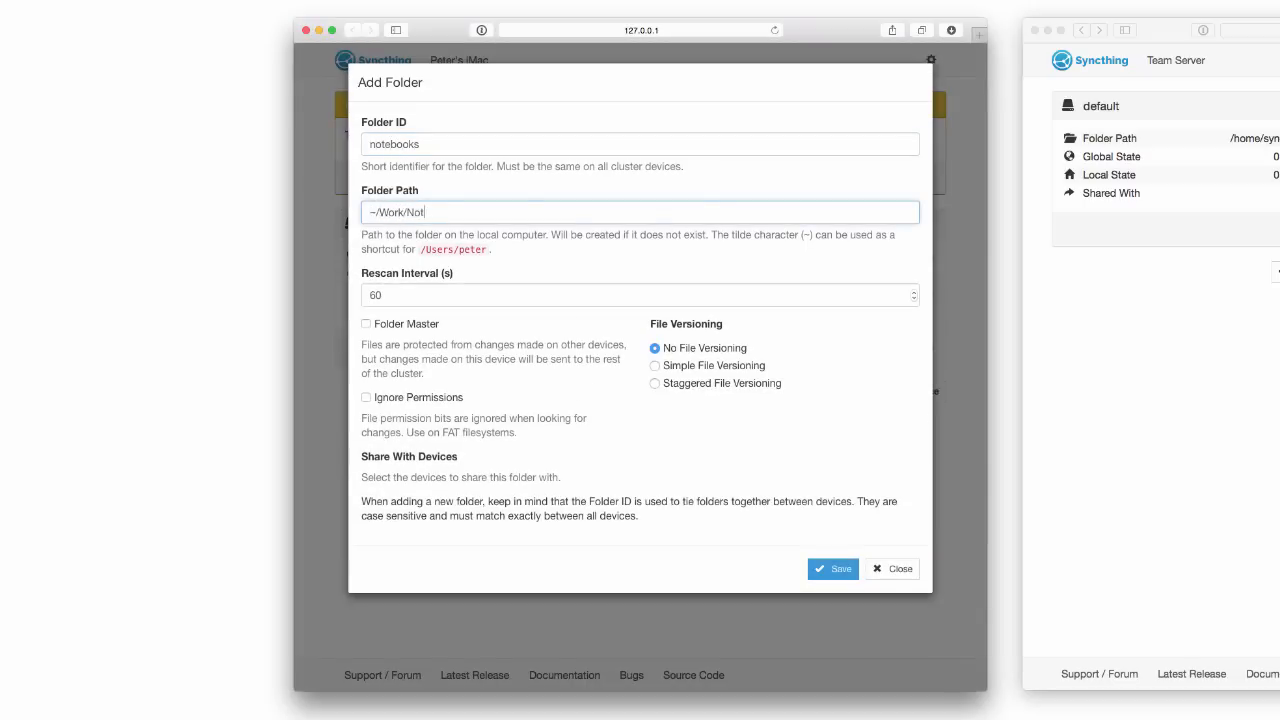
{"action": "type", "text": "ebooks"}
{"action": "left_click", "coordinate": [658, 384]}
{"action": "scroll", "coordinate": [609, 458], "scroll_direction": "down", "scroll_amount": 5}
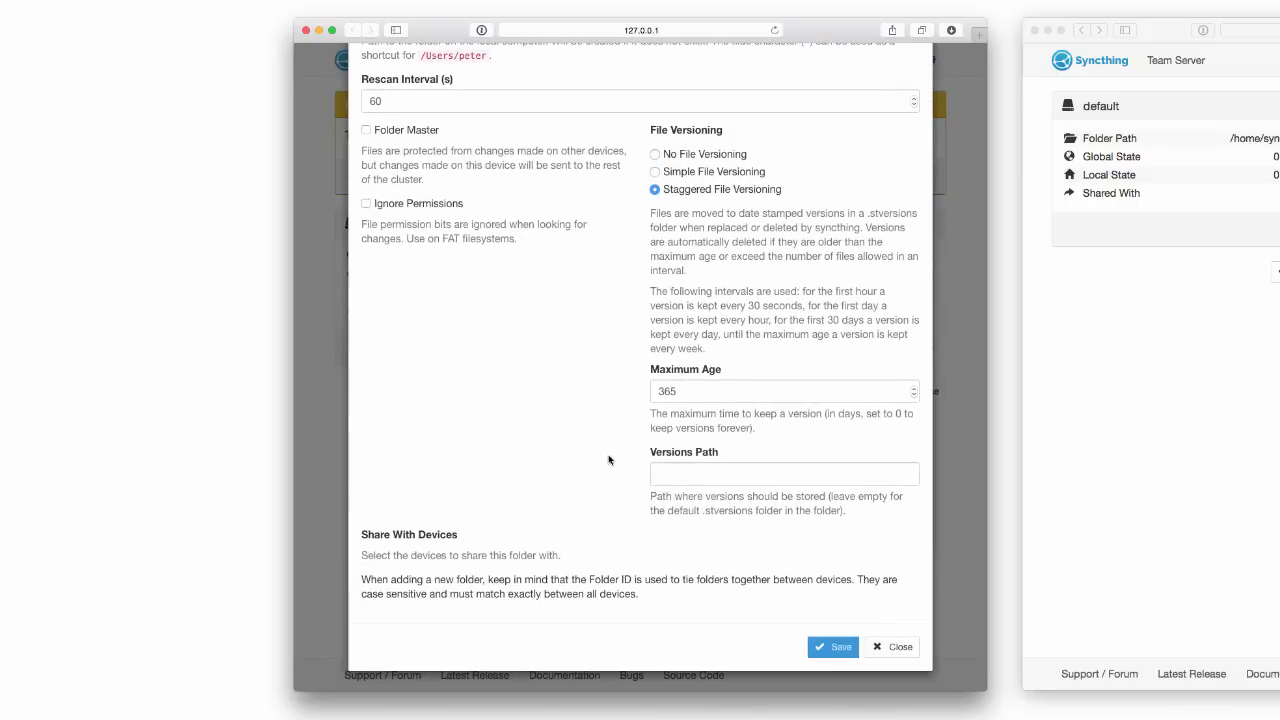
{"action": "left_click", "coordinate": [836, 648]}
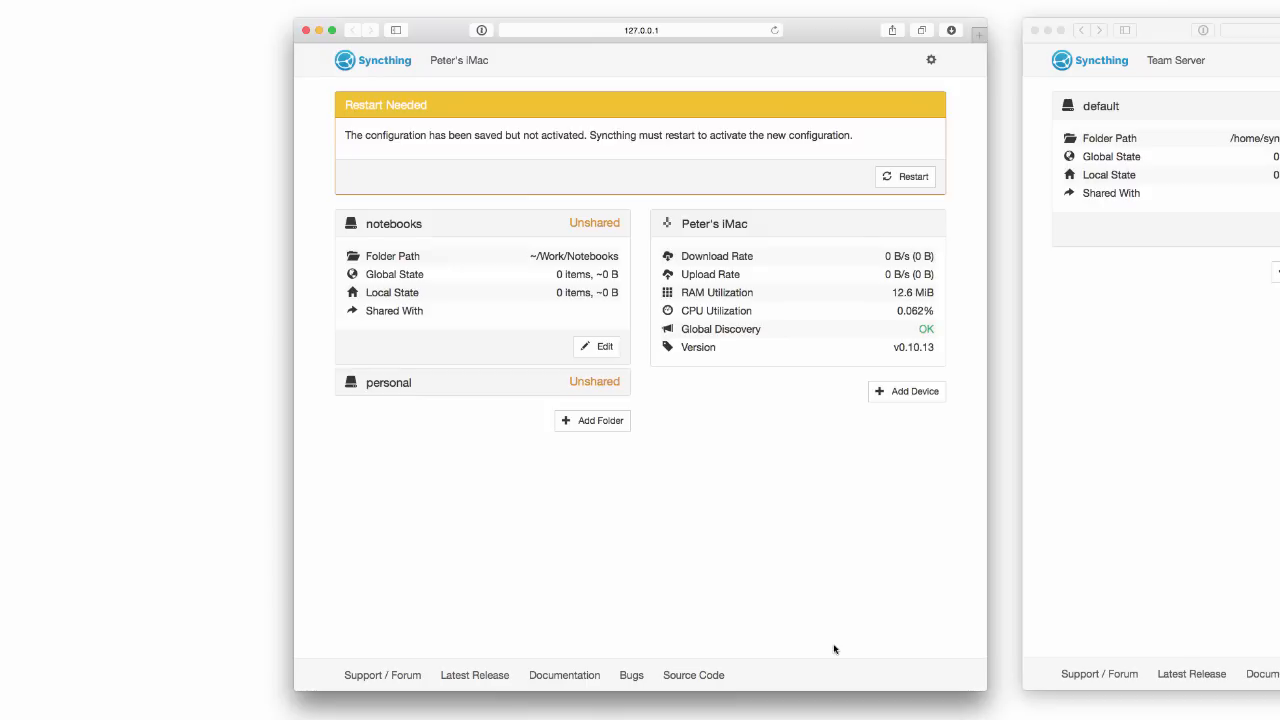
{"action": "left_click", "coordinate": [910, 176]}
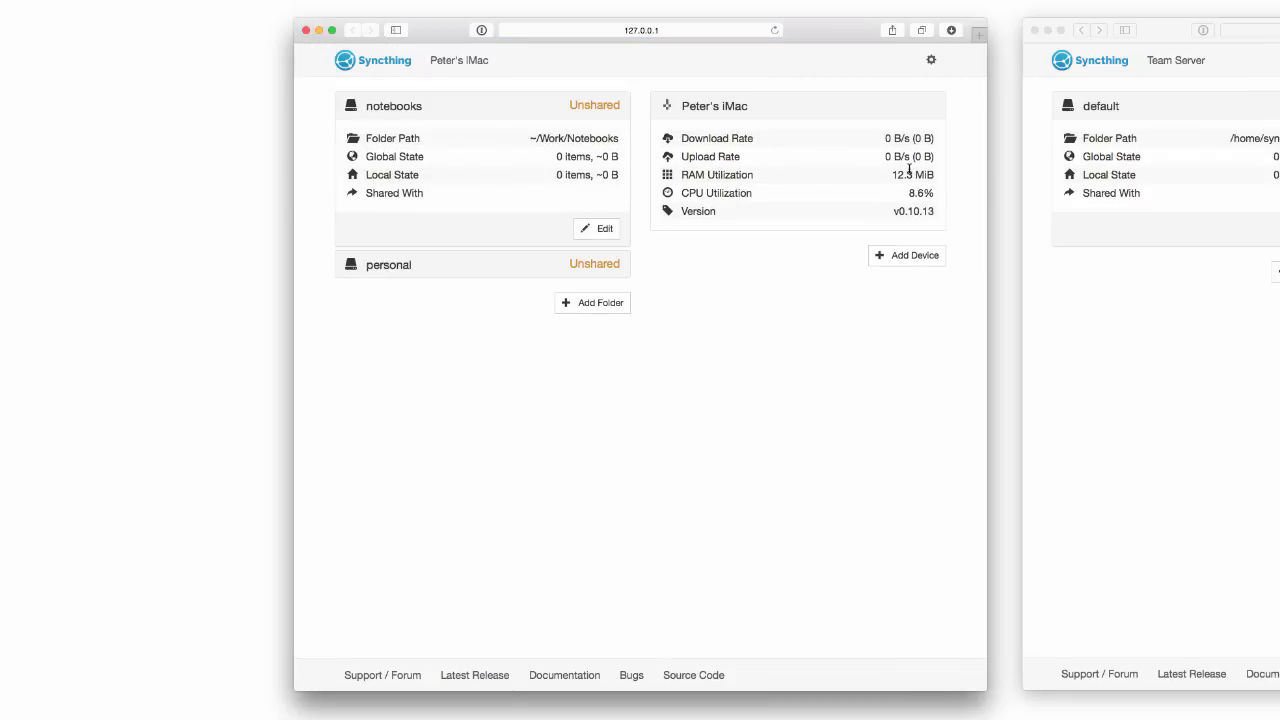
{"action": "key", "text": "super+Tab"}
{"action": "key", "text": "super+Tab"}
{"action": "key", "text": "super+Tab"}
{"action": "key", "text": "super+Tab"}
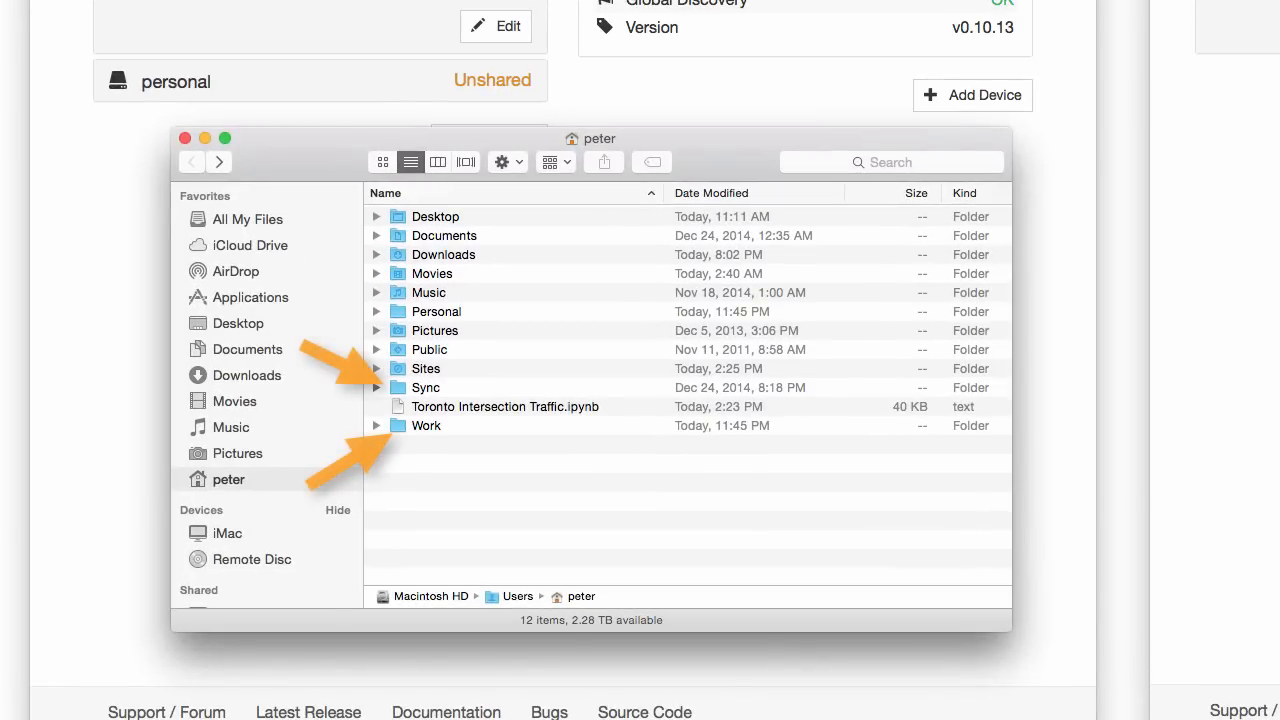
Trash the home folder's Sync folder and move Toronto Intersection Traffic.ipynb into Work.
{"action": "double_click", "coordinate": [401, 426]}
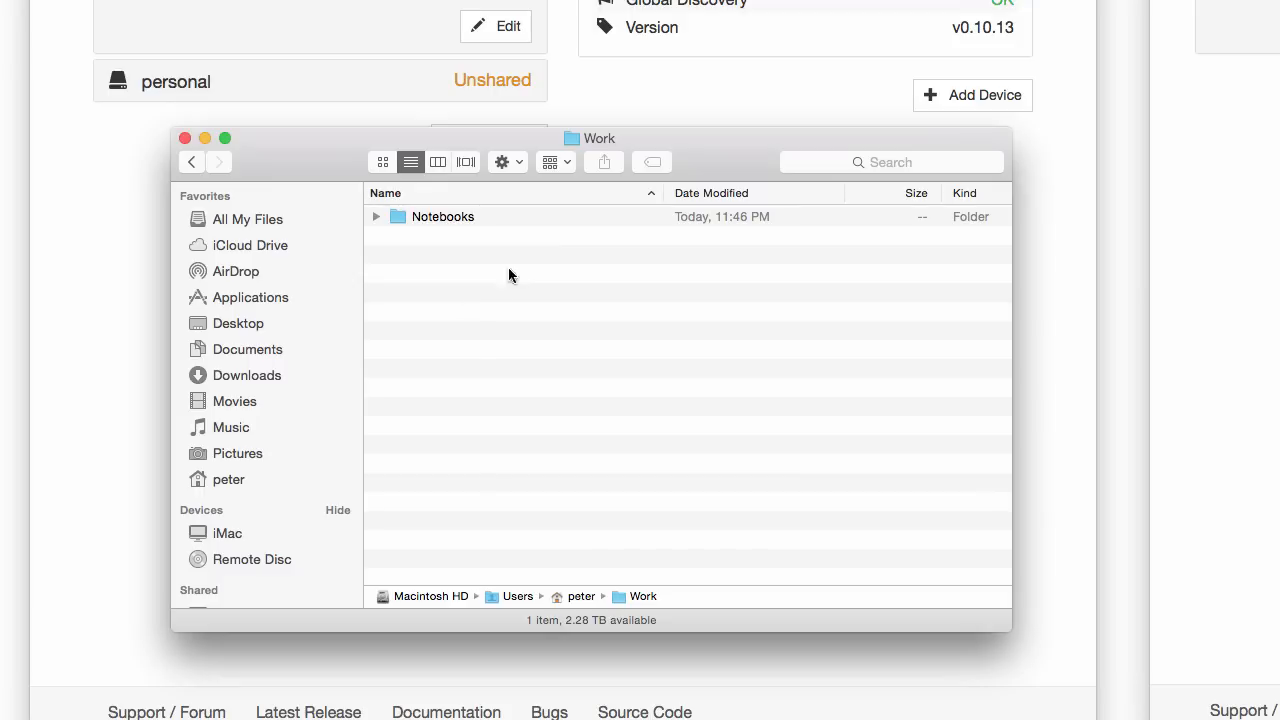
{"action": "left_click", "coordinate": [594, 139], "text": "super"}
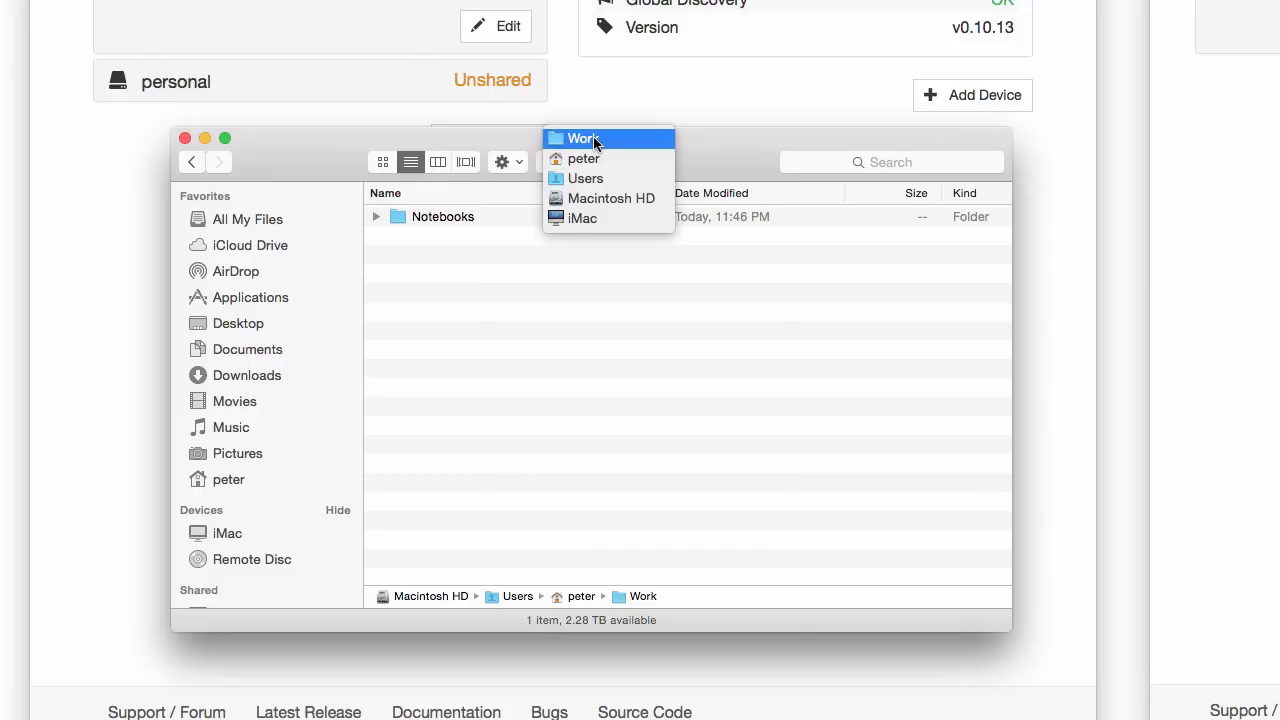
{"action": "left_click", "coordinate": [586, 159]}
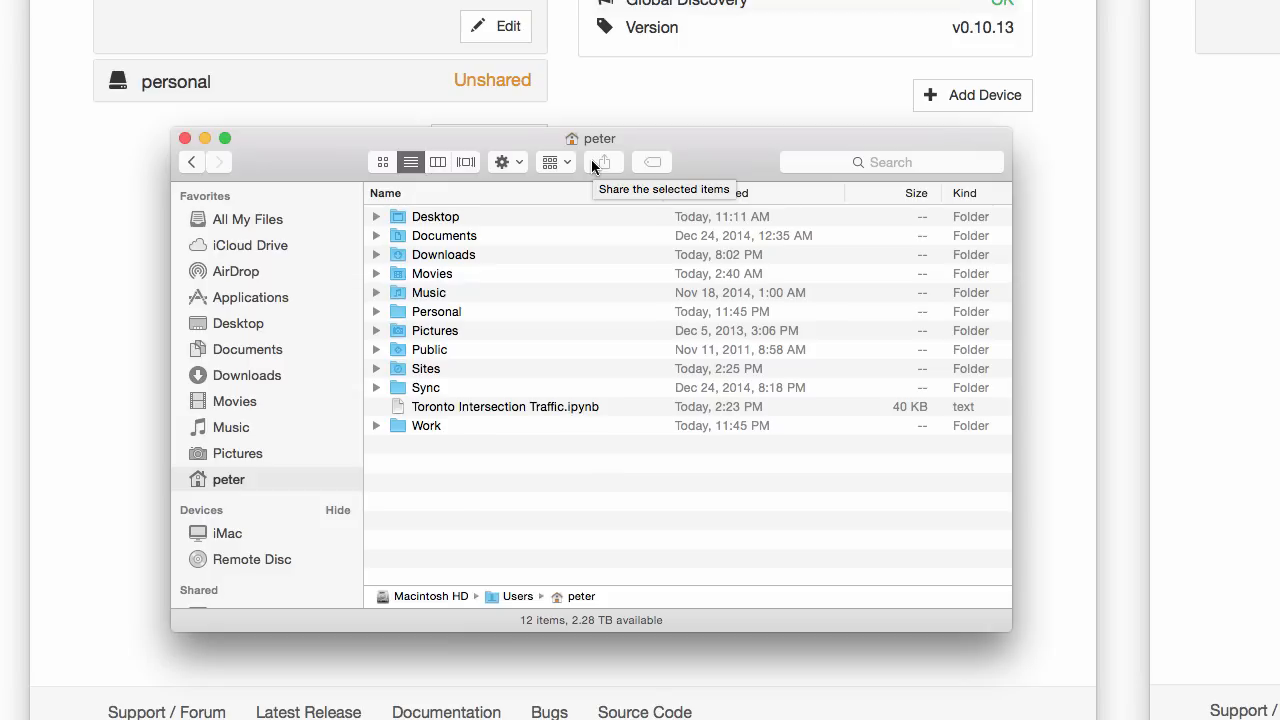
{"action": "left_click", "coordinate": [426, 389]}
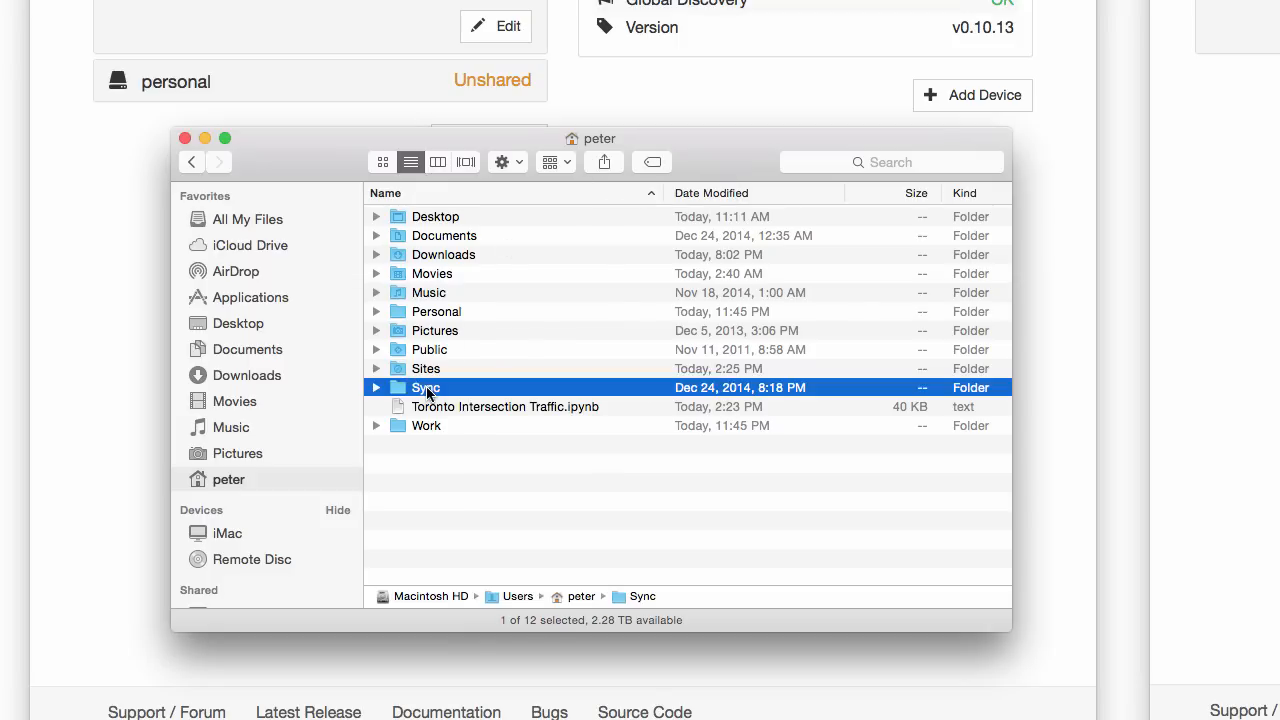
{"action": "key", "text": "super+BackSpace"}
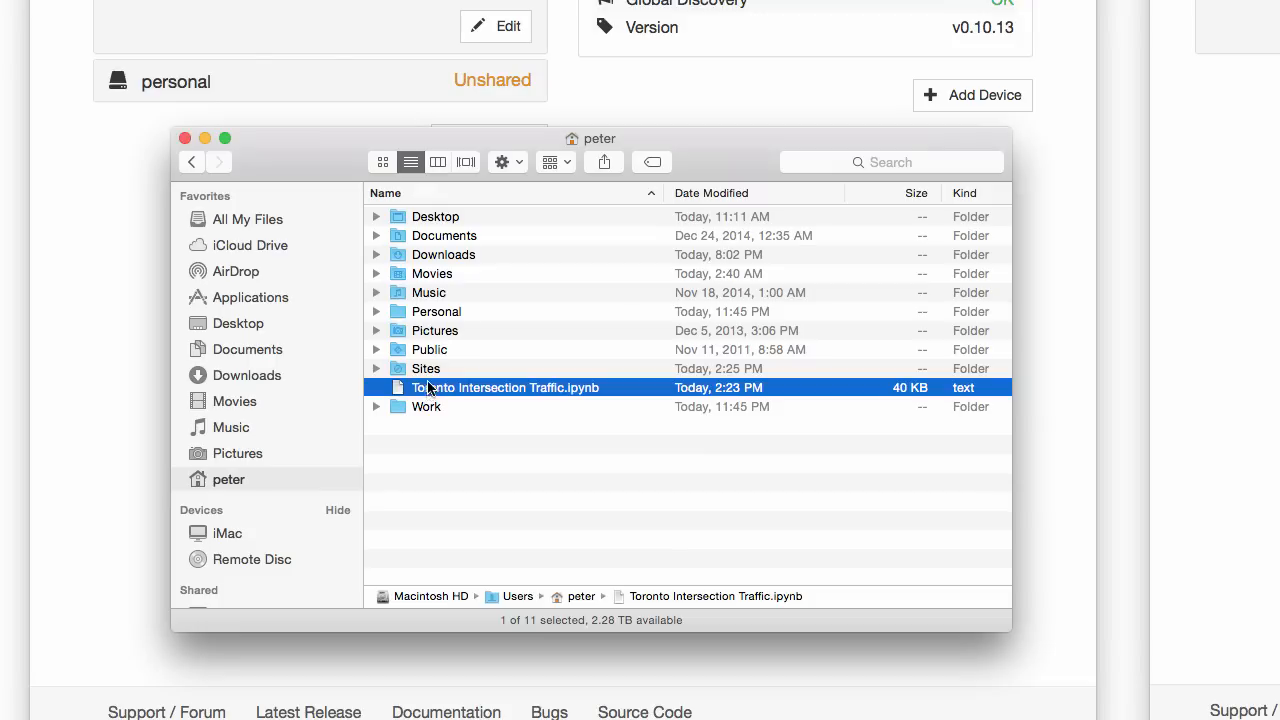
{"action": "left_click_drag", "start_coordinate": [440, 388], "coordinate": [289, 250]}
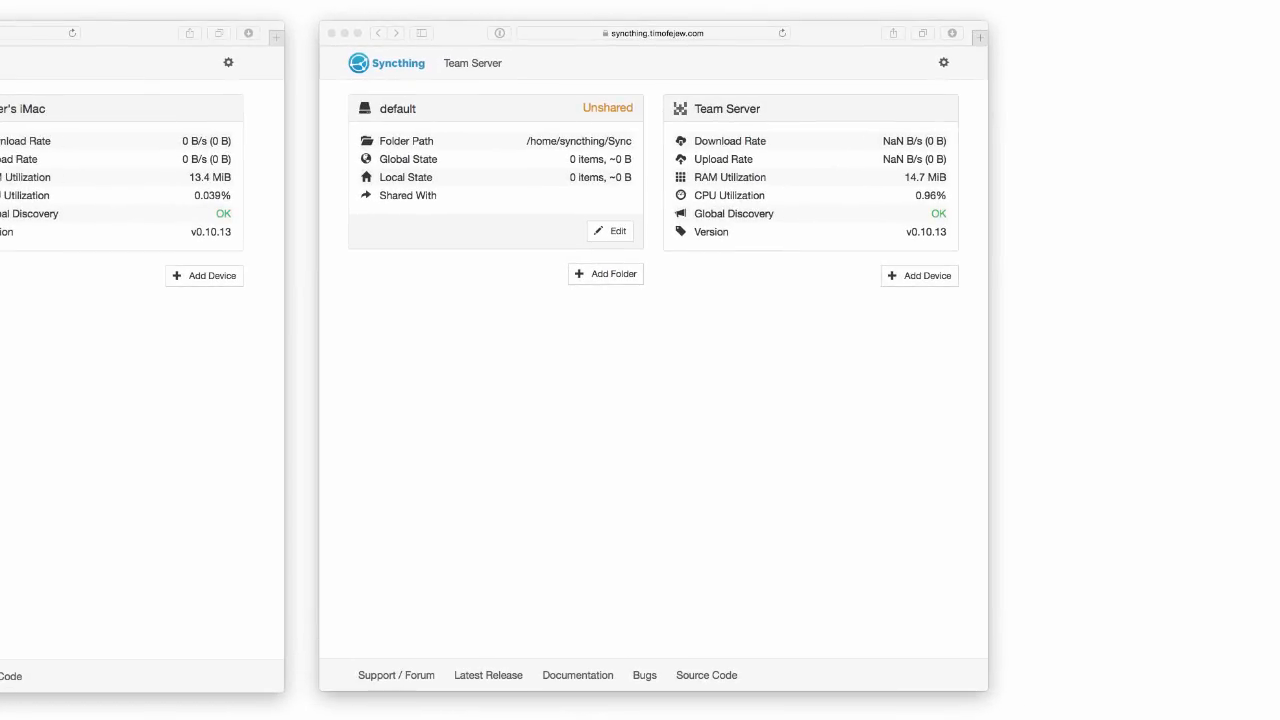
On the Team Server's Syncthing page, delete the default folder.
{"action": "left_click", "coordinate": [80, 277]}
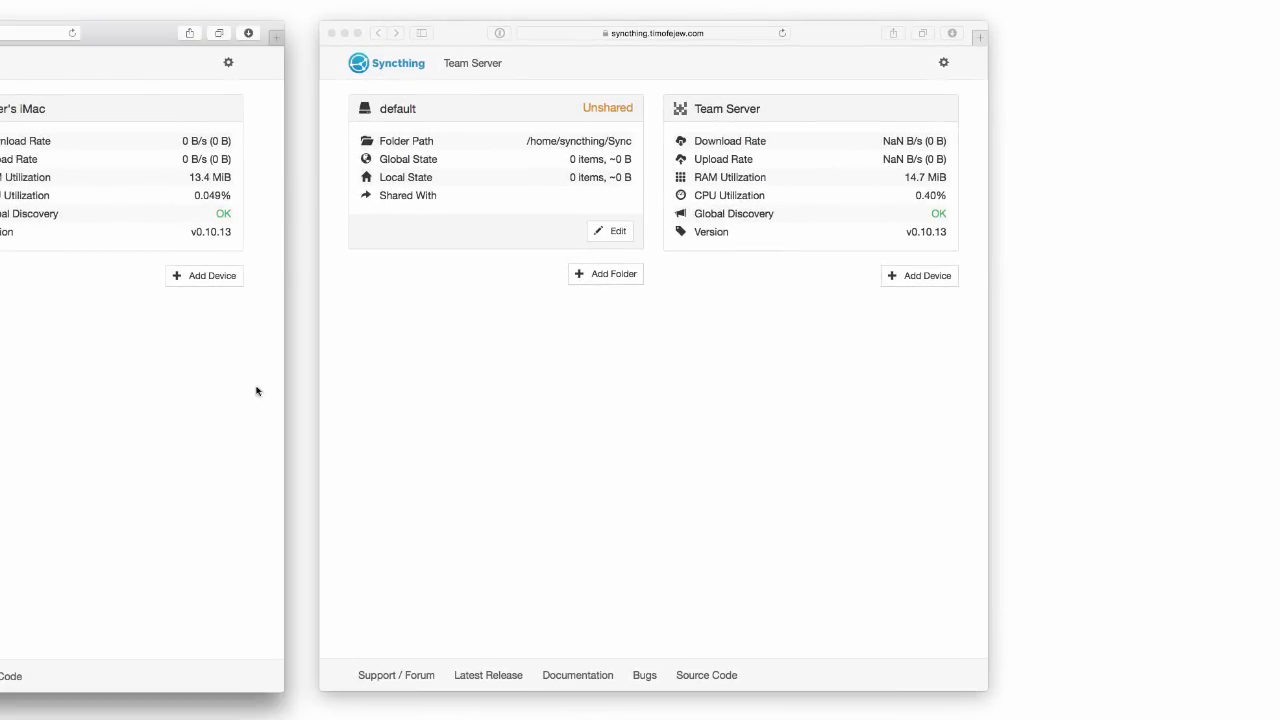
{"action": "left_click", "coordinate": [456, 380]}
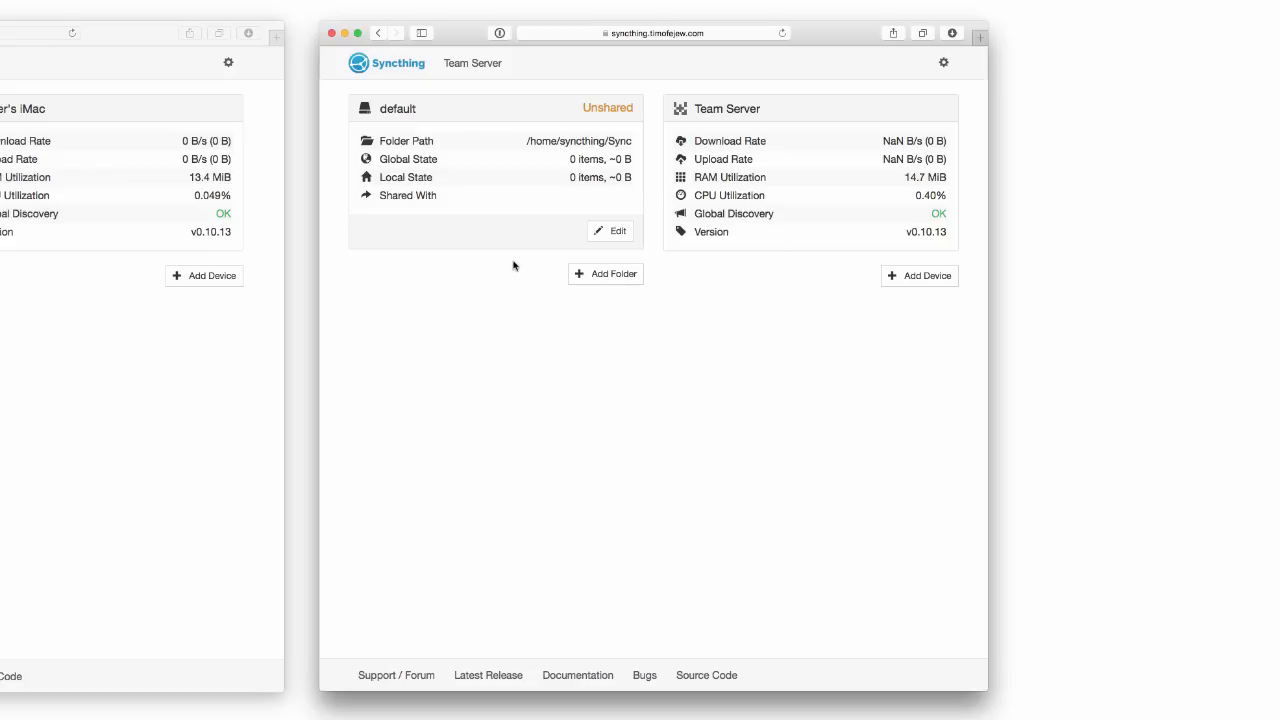
{"action": "left_click", "coordinate": [605, 233]}
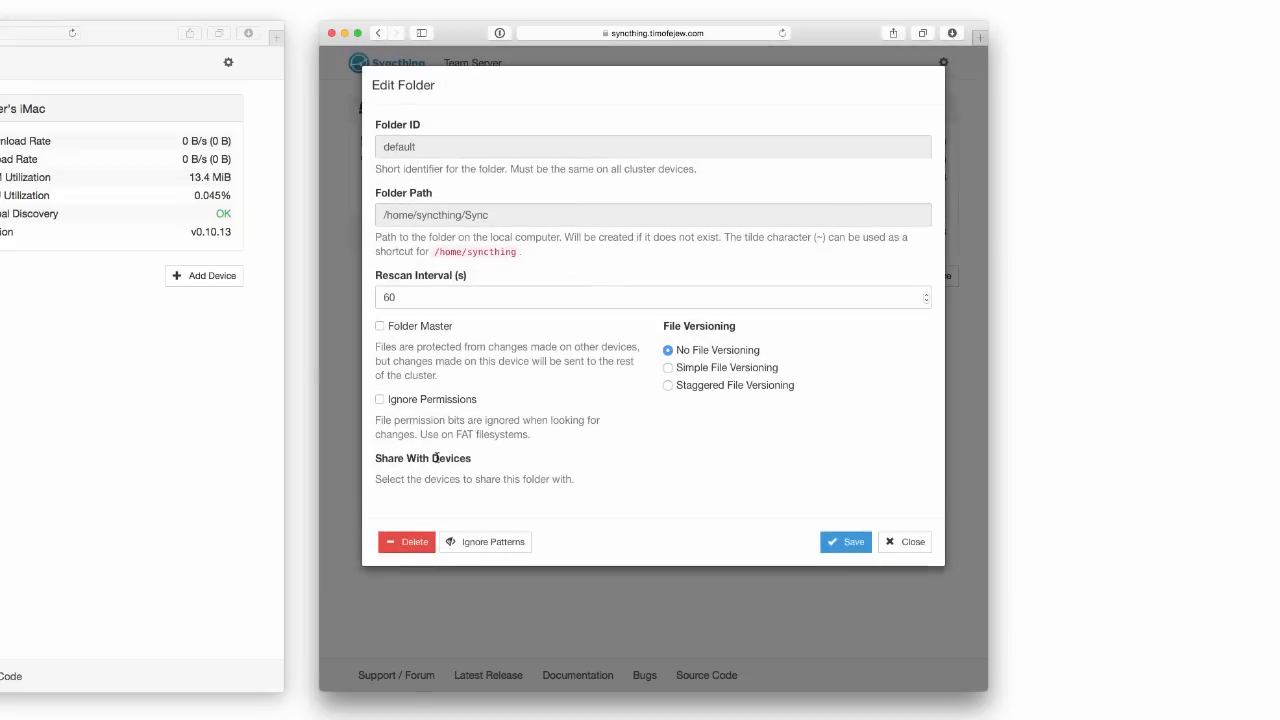
{"action": "left_click", "coordinate": [403, 541]}
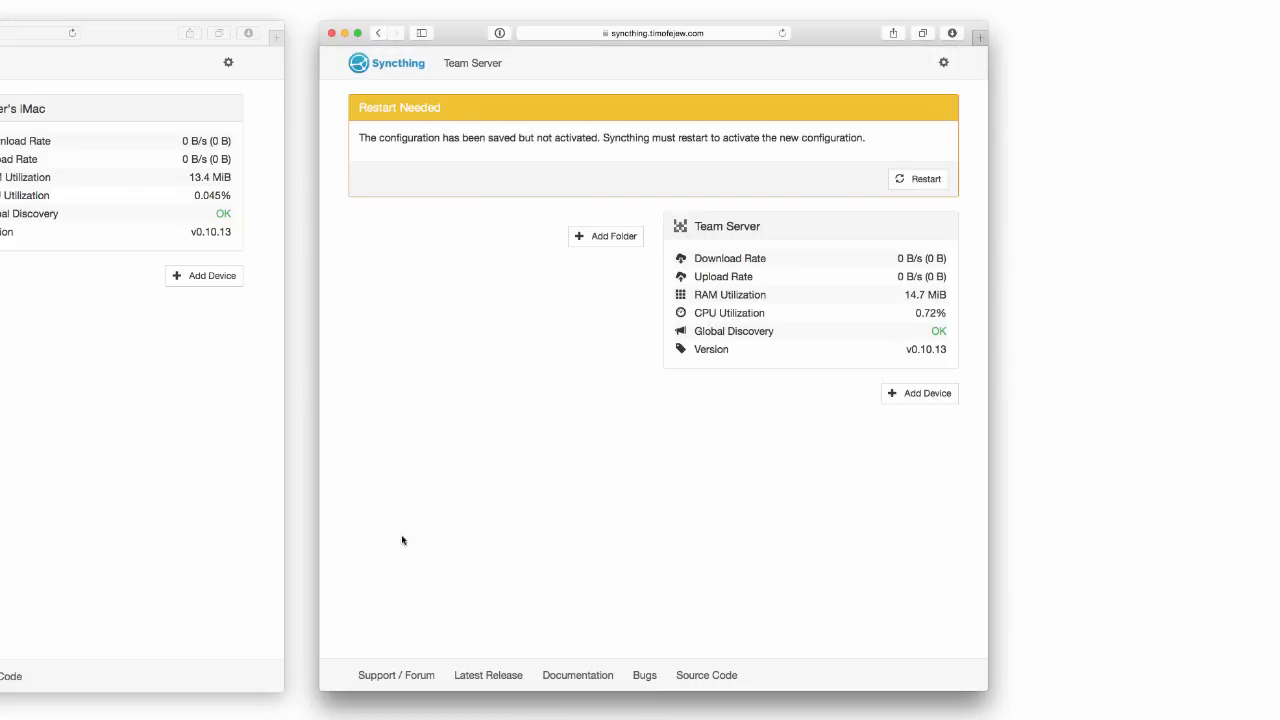
On the Team Server, add folder 'notebooks' at ~/notebooks with Staggered File Versioning.
{"action": "left_click", "coordinate": [605, 236]}
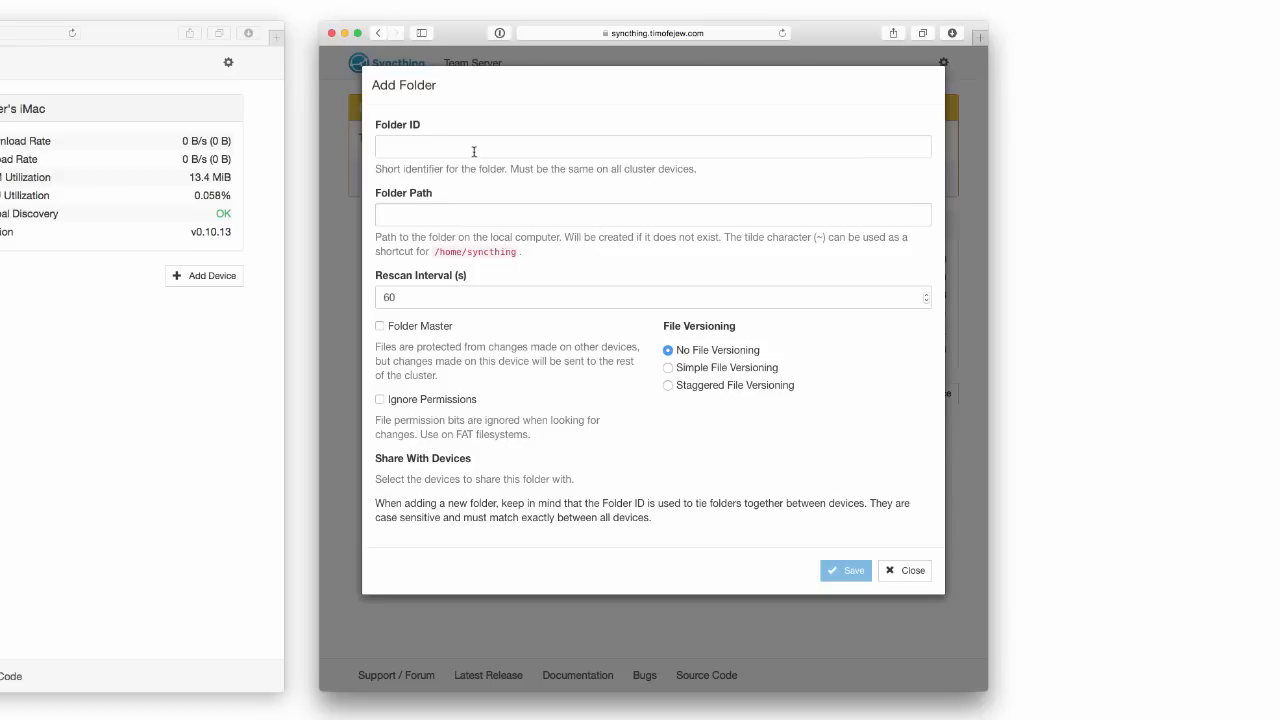
{"action": "left_click", "coordinate": [474, 150]}
{"action": "type", "text": "notebooks"}
{"action": "key", "text": "Tab"}
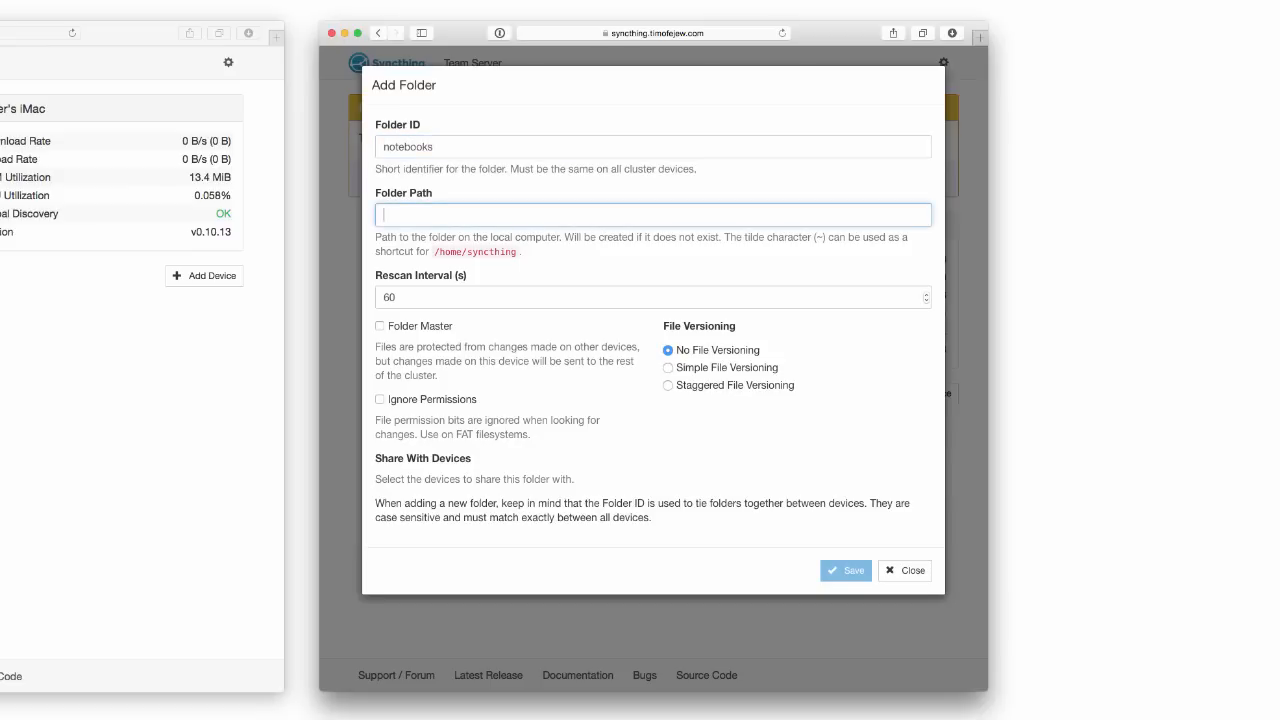
{"action": "type", "text": "~/notebooks"}
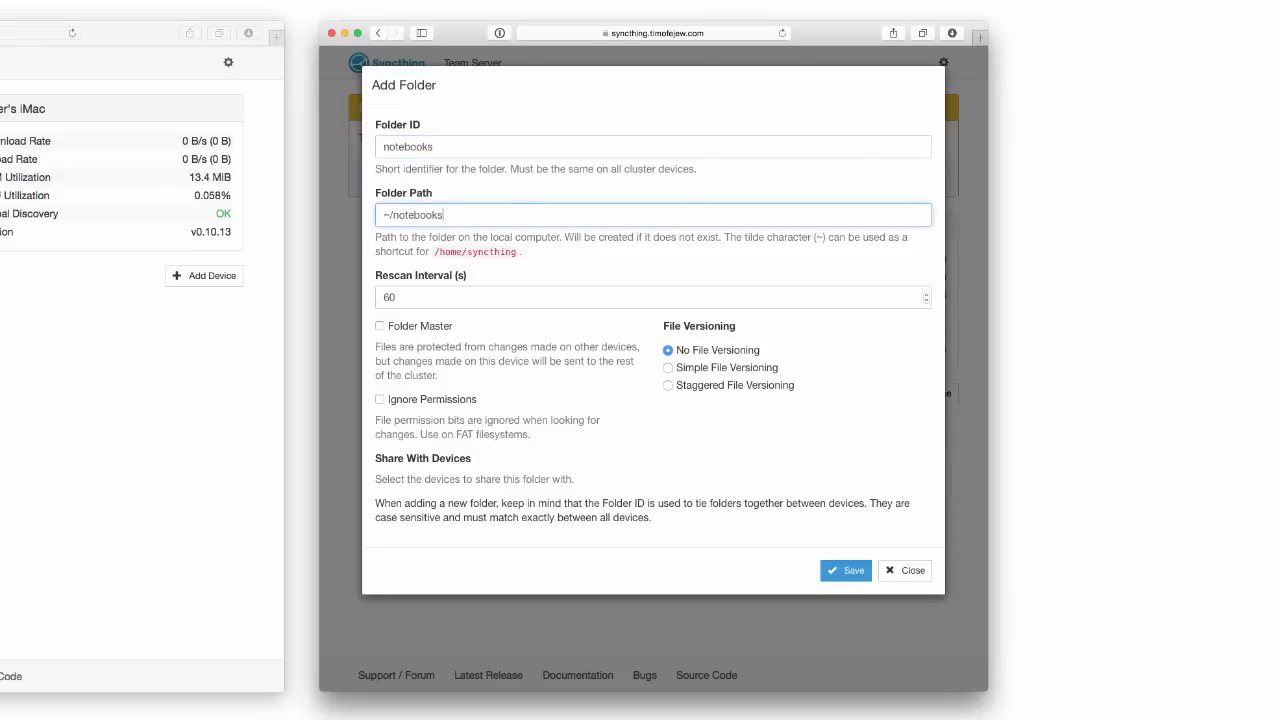
{"action": "left_click", "coordinate": [668, 385]}
{"action": "scroll", "coordinate": [656, 412], "scroll_direction": "down", "scroll_amount": 5}
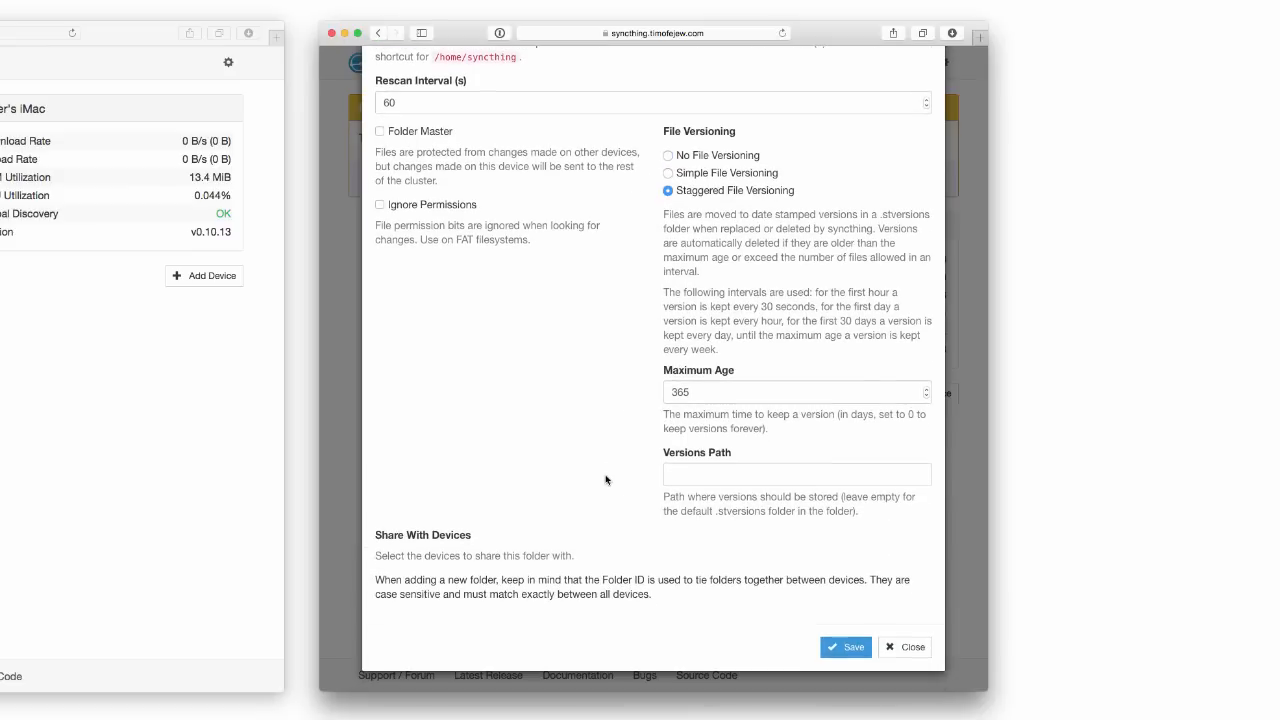
{"action": "left_click", "coordinate": [838, 646]}
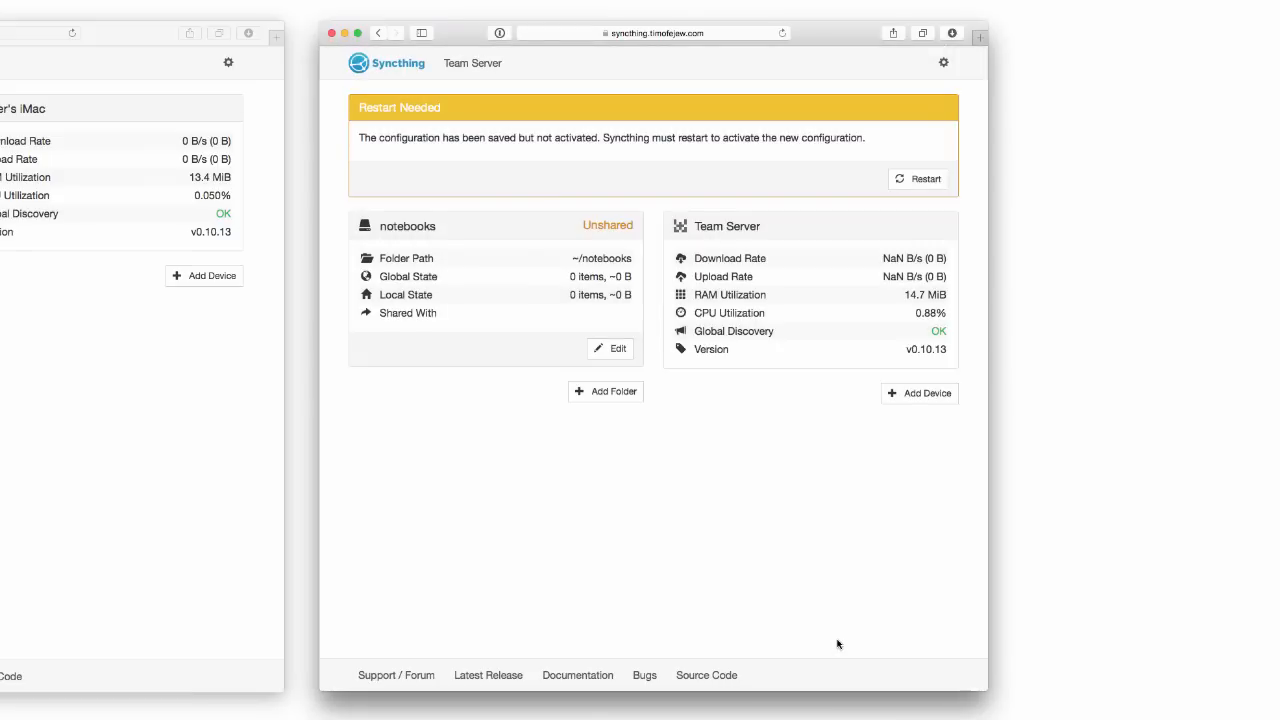
{"action": "key", "text": "super+Tab"}
{"action": "key", "text": "super+Tab"}
{"action": "key", "text": "super+Tab"}
{"action": "key", "text": "super+Tab"}
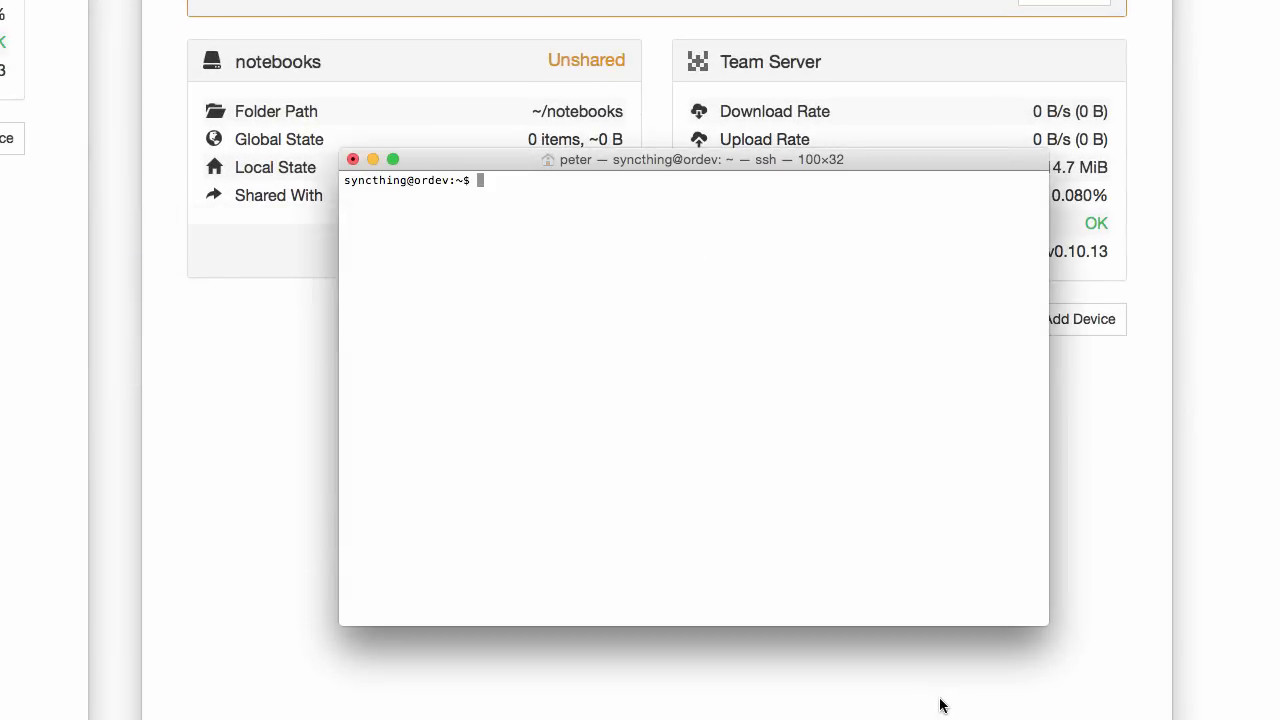
Inspect the server's home directory with pwd and ls -l, then restart Syncthing.
{"action": "type", "text": "pwd"}
{"action": "key", "text": "Return"}
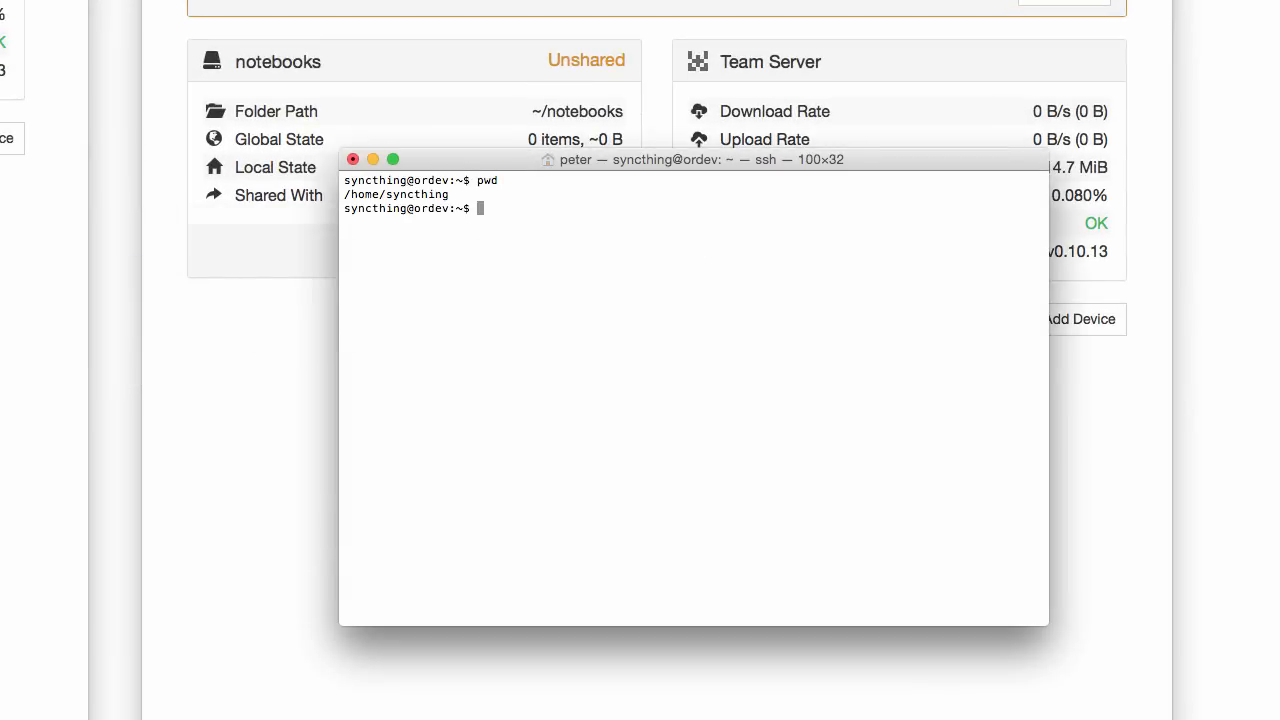
{"action": "type", "text": "ls -l"}
{"action": "key", "text": "Return"}
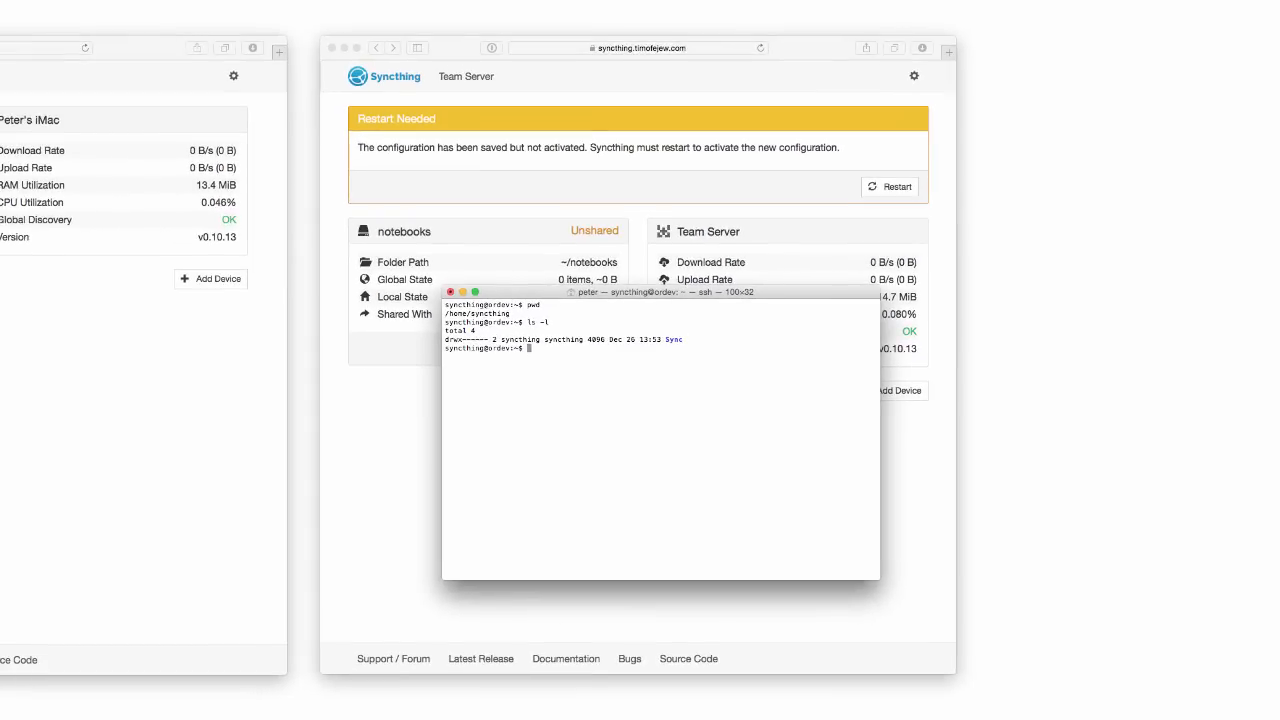
{"action": "key", "text": "super+Tab"}
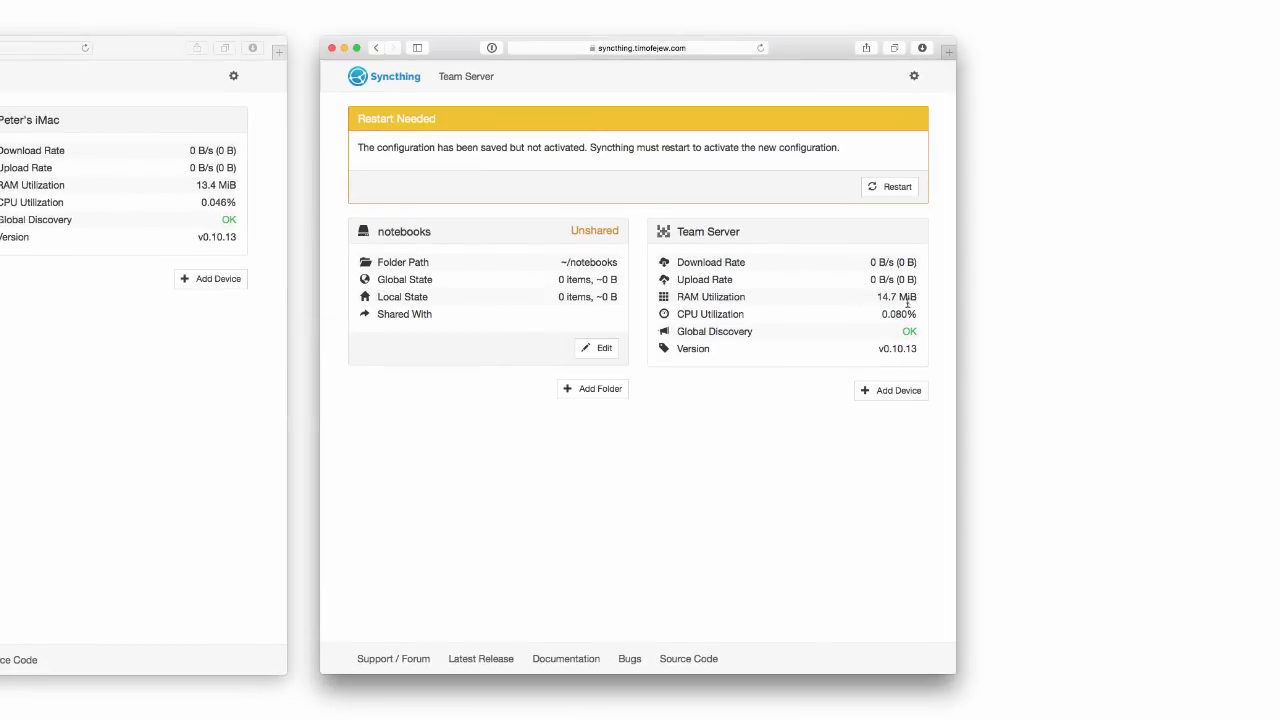
{"action": "left_click", "coordinate": [888, 187]}
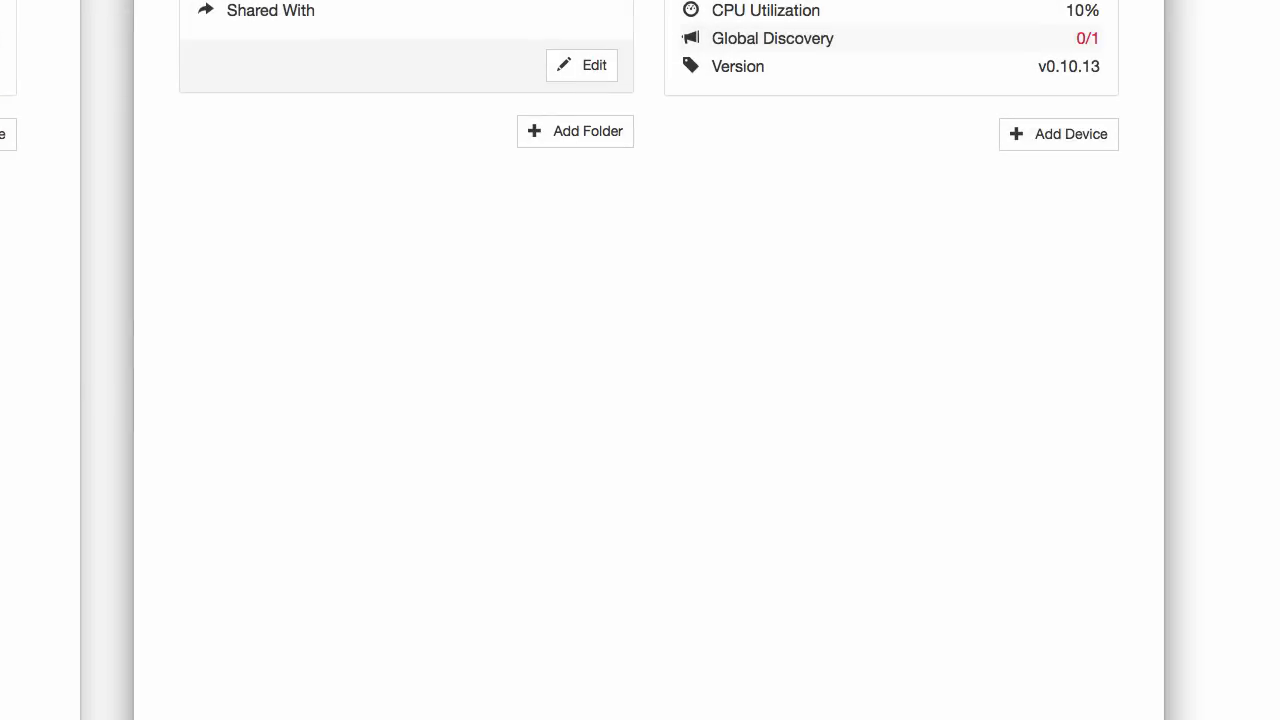
Remove the Sync directory with rm -r Sync and confirm only notebooks remains.
{"action": "key", "text": "super+Tab"}
{"action": "type", "text": "ls -l"}
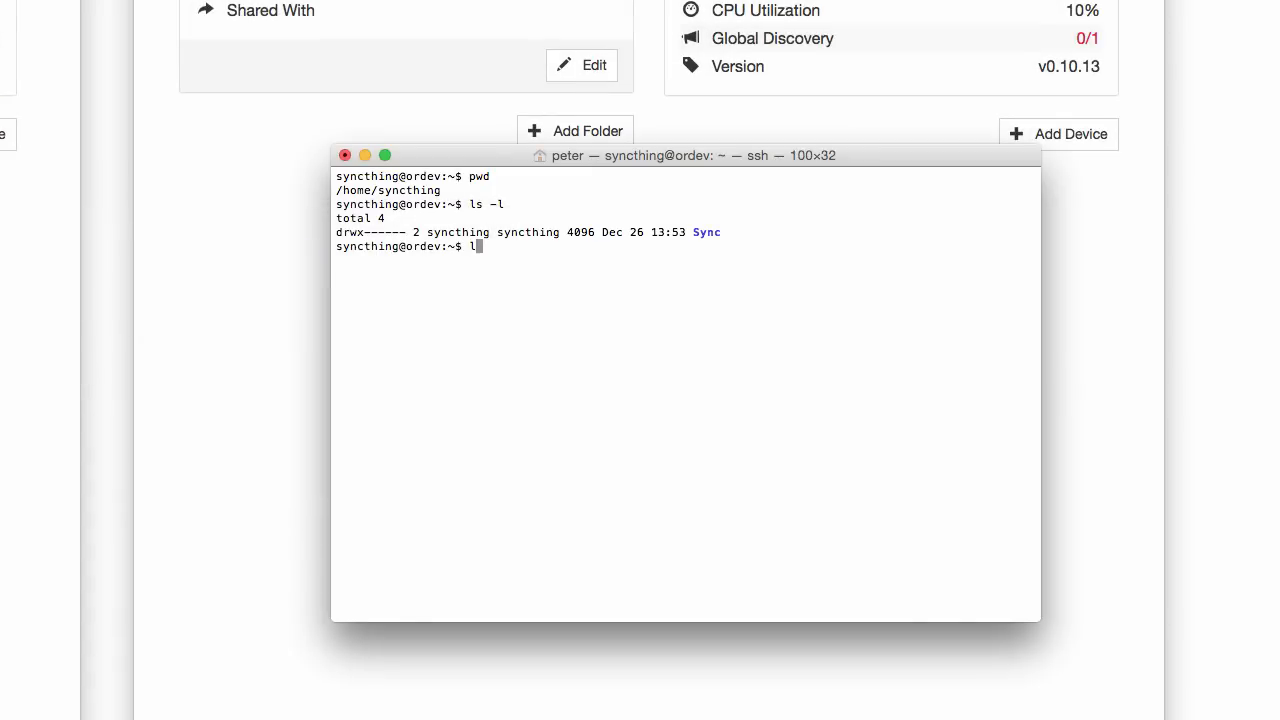
{"action": "key", "text": "Return"}
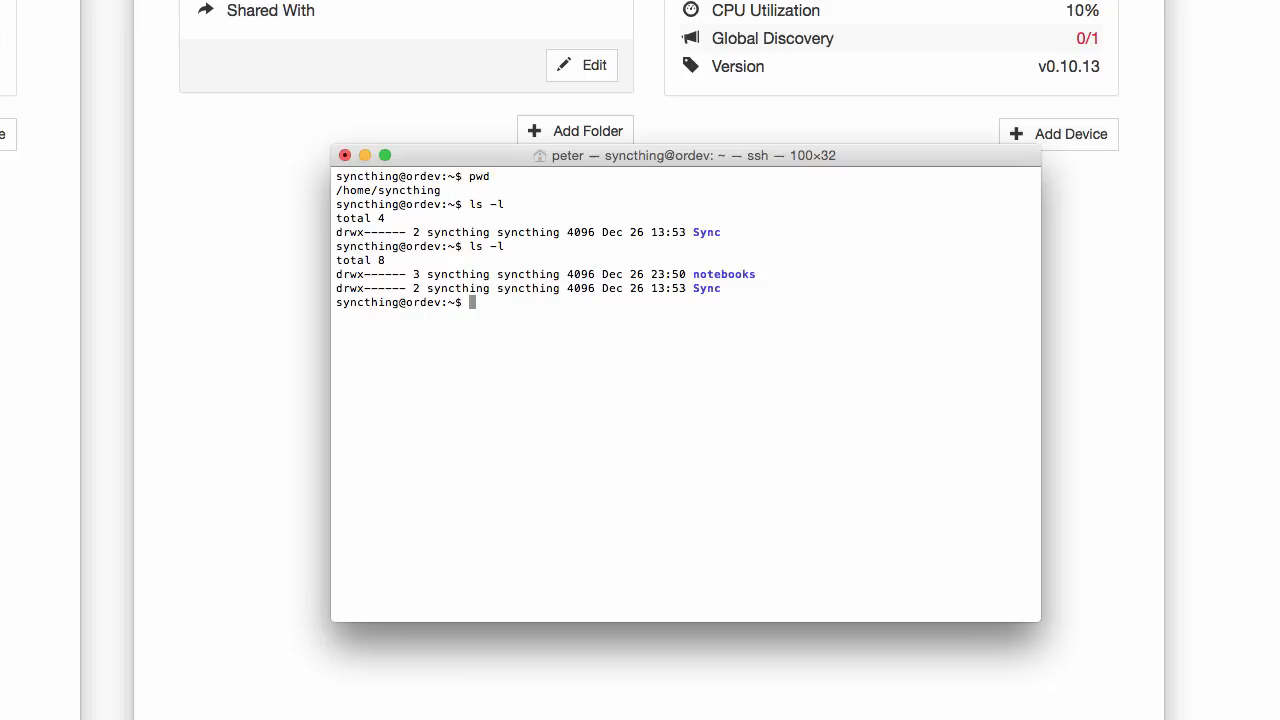
{"action": "type", "text": "rm -r Sync"}
{"action": "key", "text": "Return"}
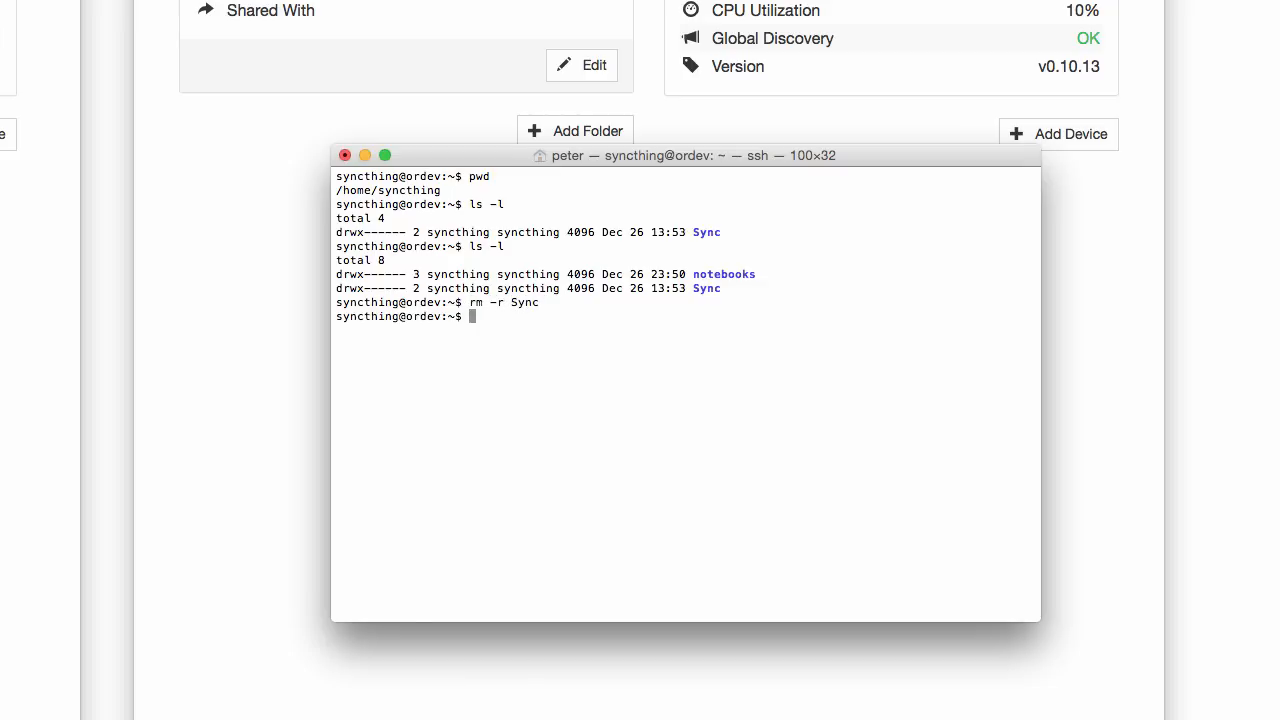
{"action": "type", "text": "ls -l"}
{"action": "key", "text": "Return"}
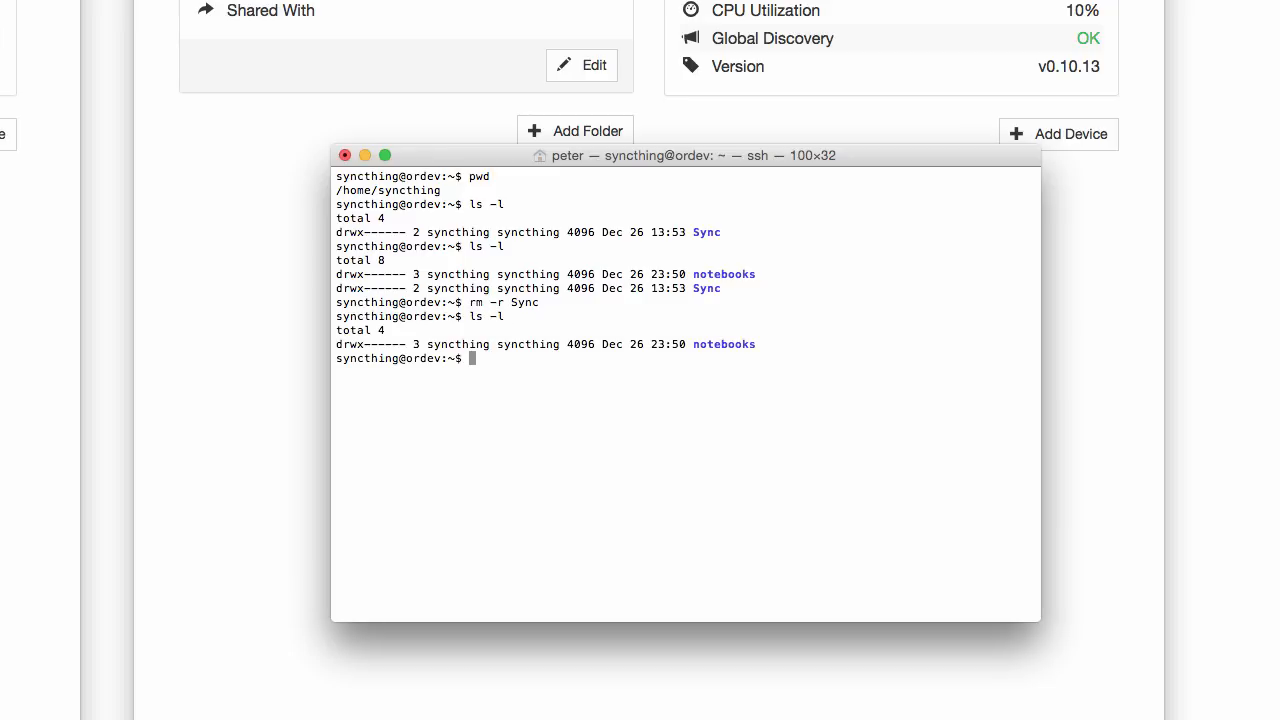
{"action": "key", "text": "super+Tab"}
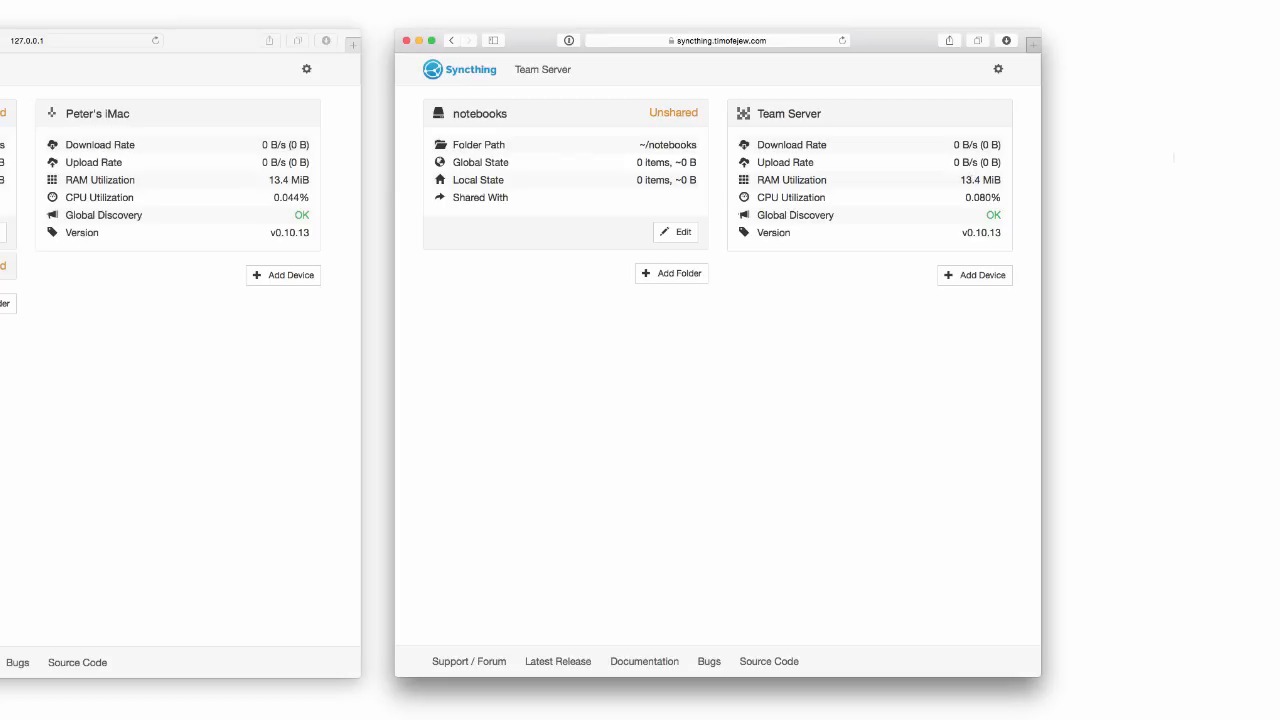
Open the Add Device dialog on the Team Server's Syncthing page.
{"action": "left_click", "coordinate": [978, 274]}
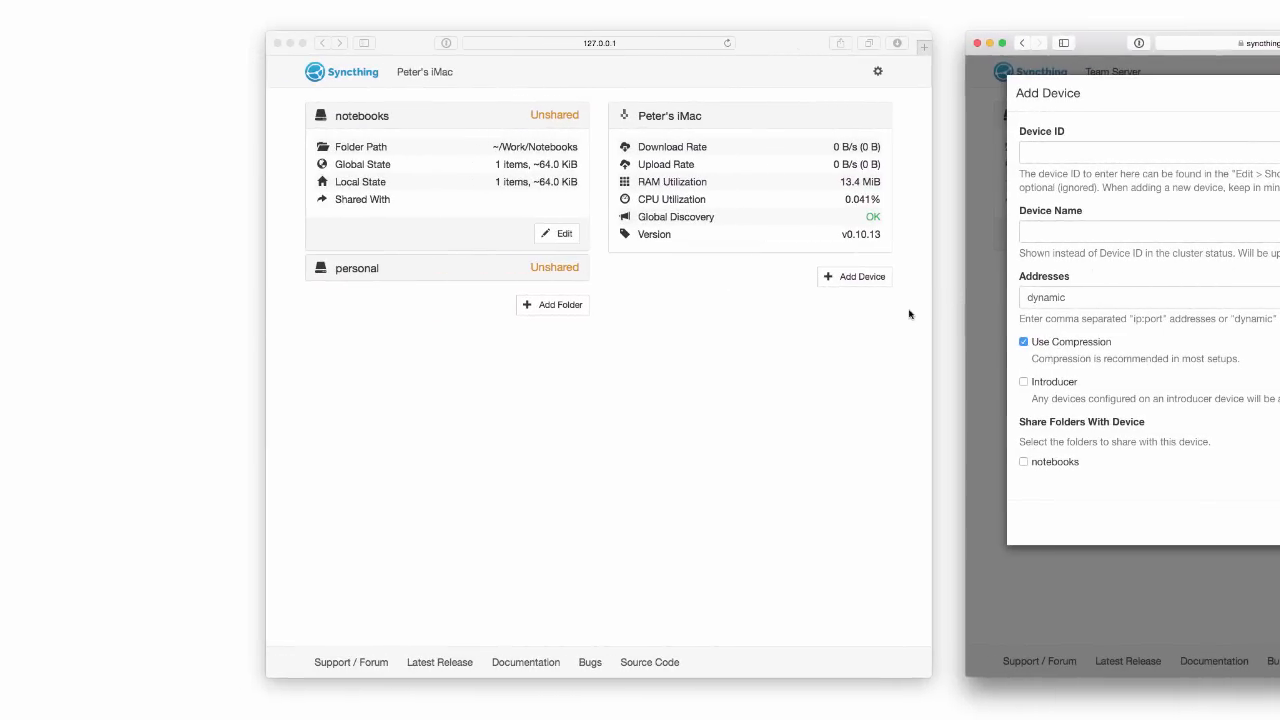
On the iMac, show the device ID and select the full ID.
{"action": "left_click", "coordinate": [338, 308]}
{"action": "left_click", "coordinate": [877, 73]}
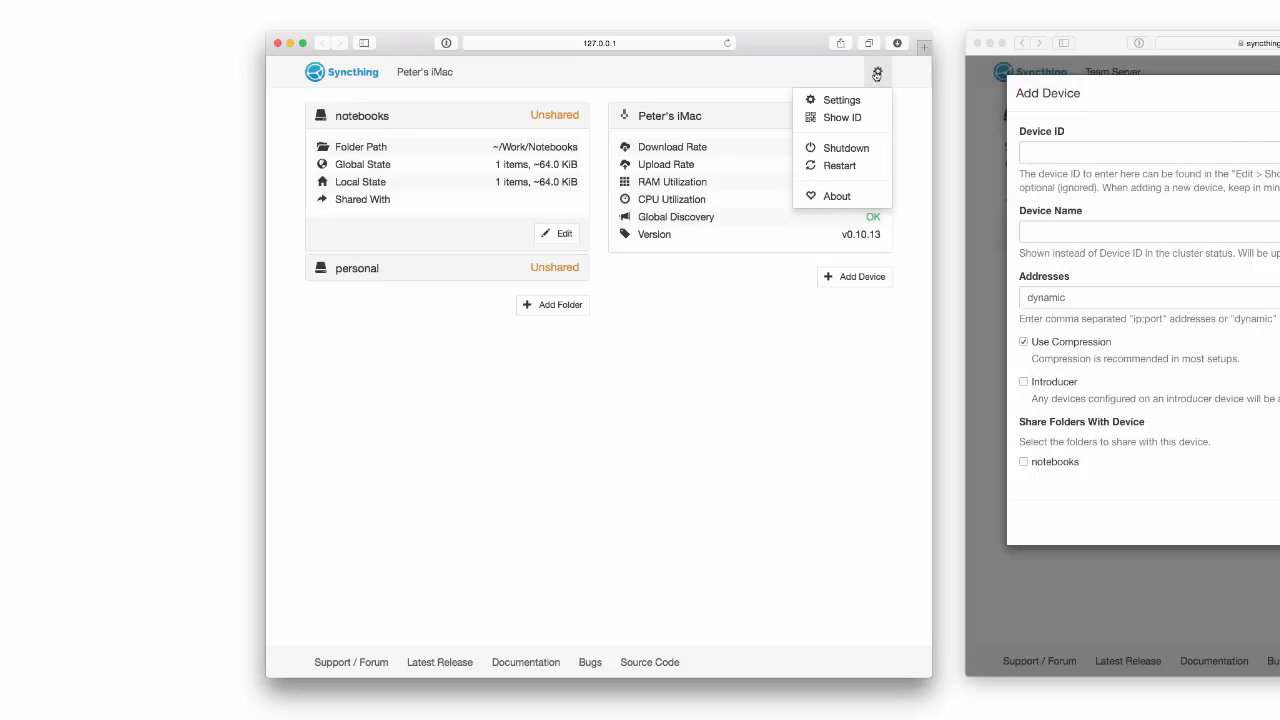
{"action": "left_click", "coordinate": [855, 120]}
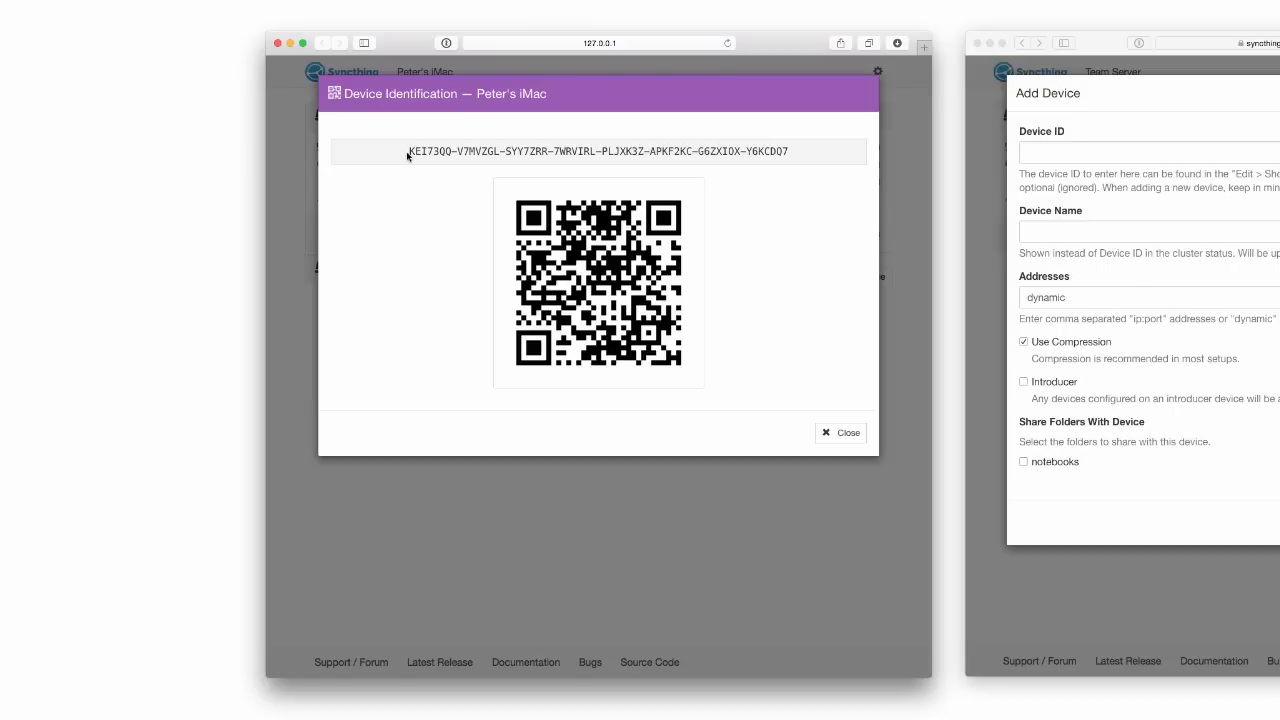
{"action": "left_click_drag", "start_coordinate": [407, 155], "coordinate": [814, 160]}
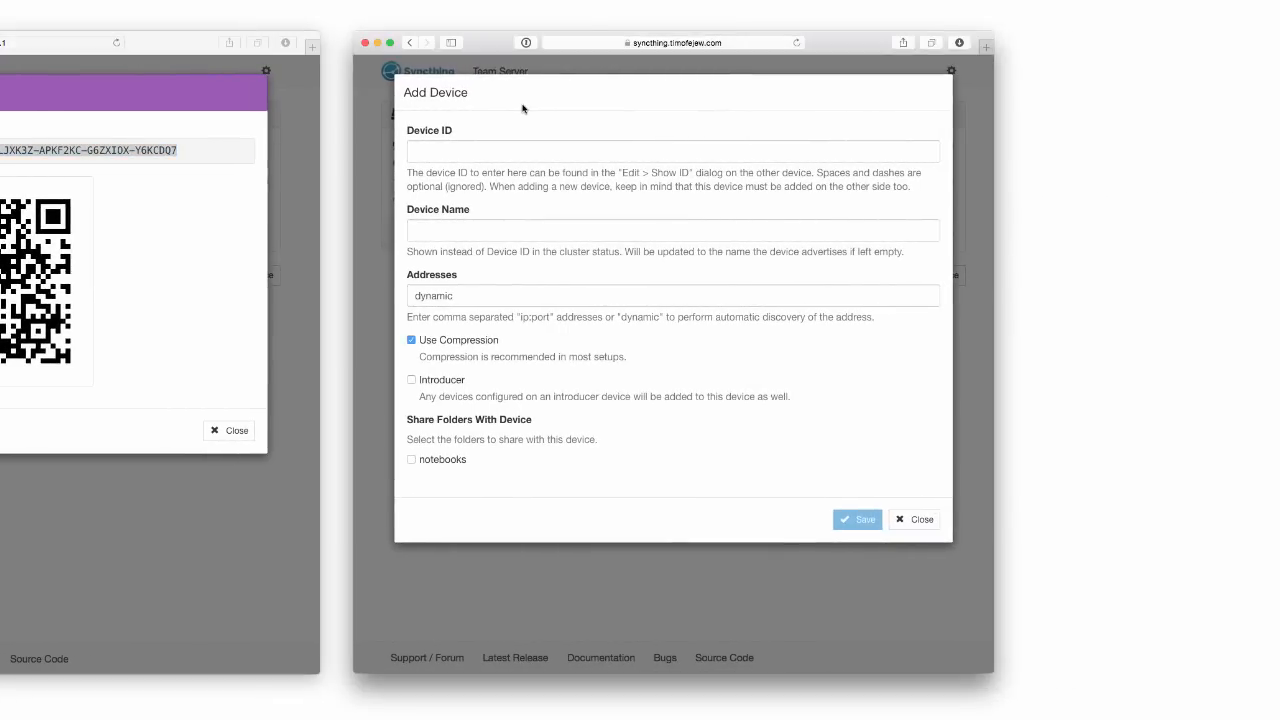
On the Team Server, add the iMac by its pasted ID, share notebooks with it, and save.
{"action": "left_click", "coordinate": [487, 149]}
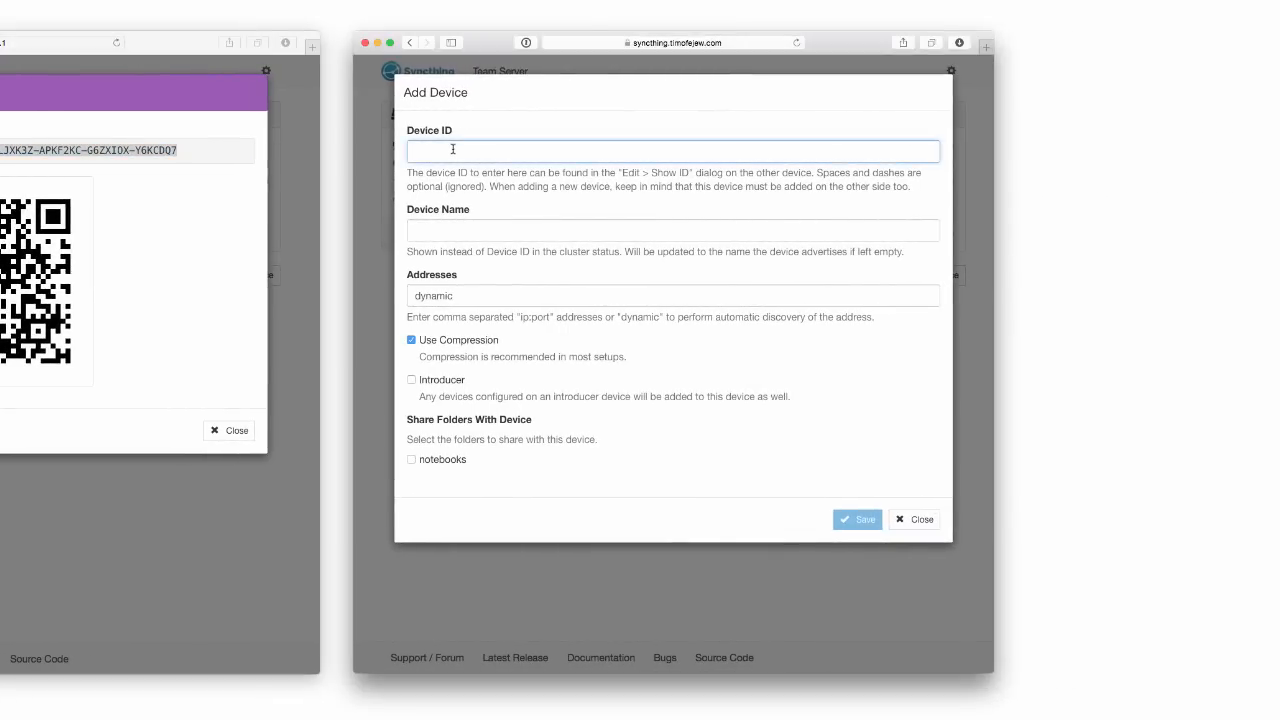
{"action": "type", "text": "KEI73Q4-V7MVZGL-SYY7ZRR-7WRVIRL-PLJXK3Z-APKF2KC-G6ZXIOX-Y6KCDQ7"}
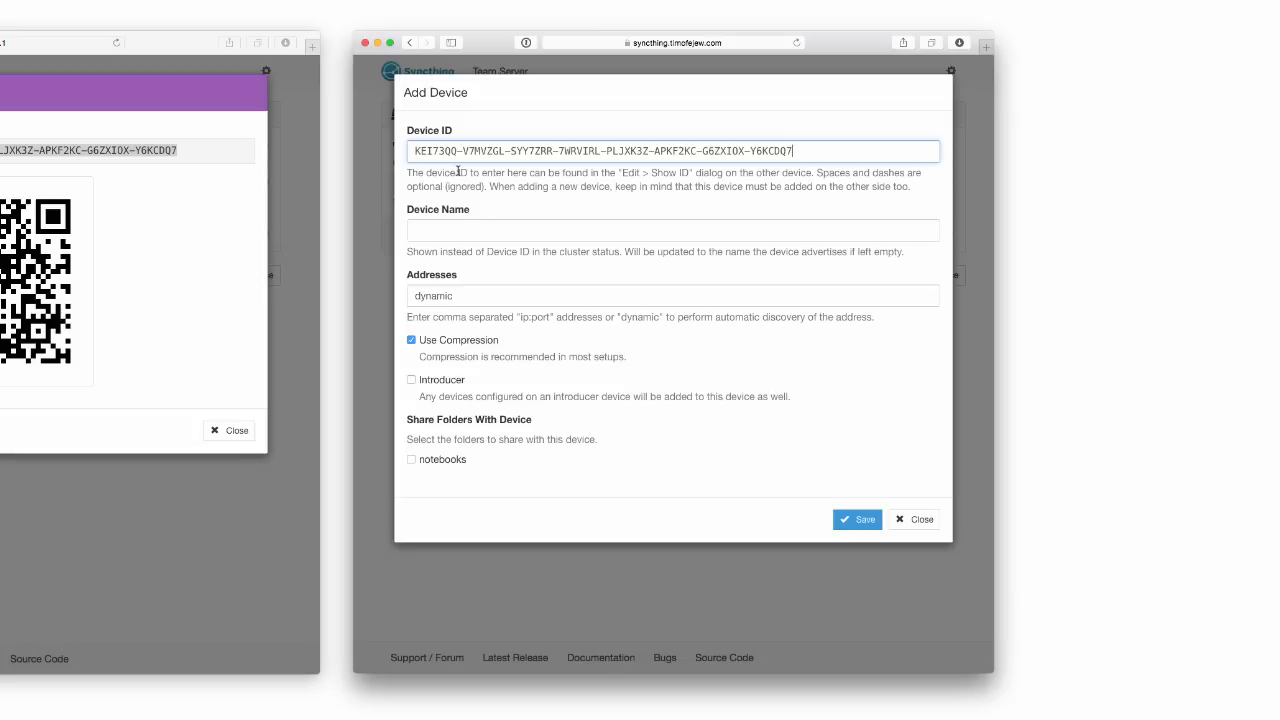
{"action": "left_click", "coordinate": [411, 459]}
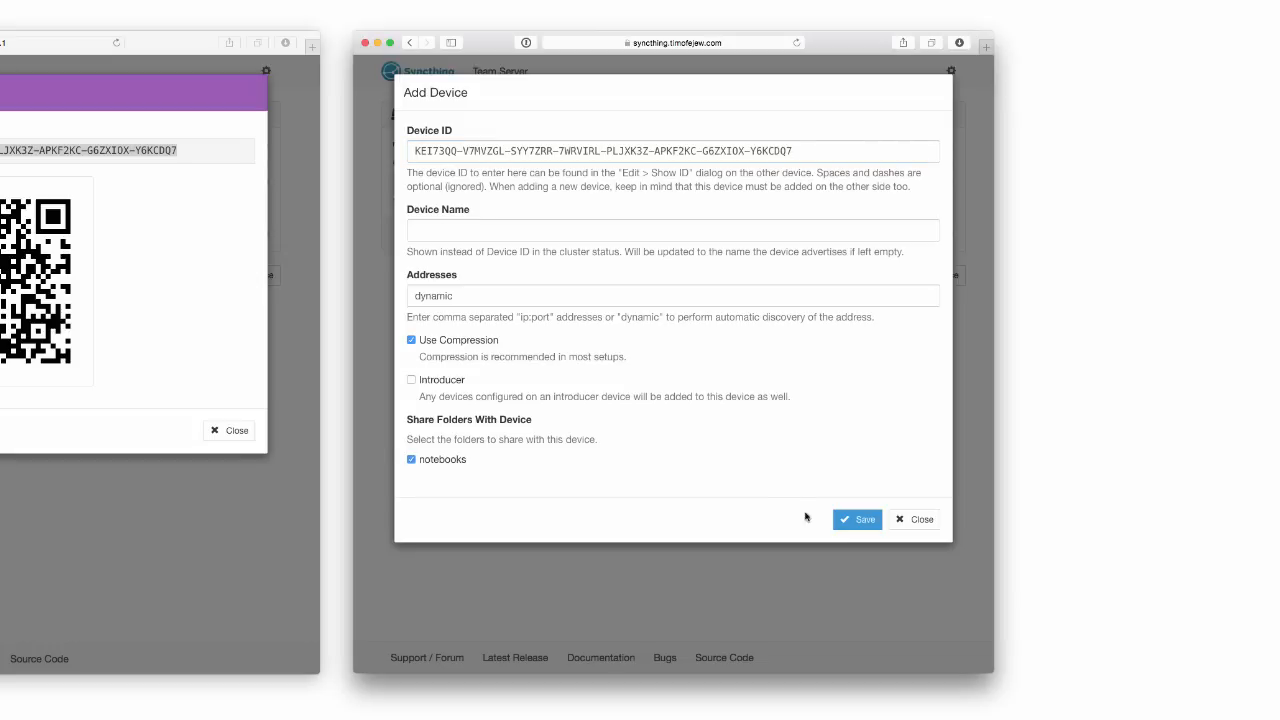
{"action": "left_click", "coordinate": [843, 526]}
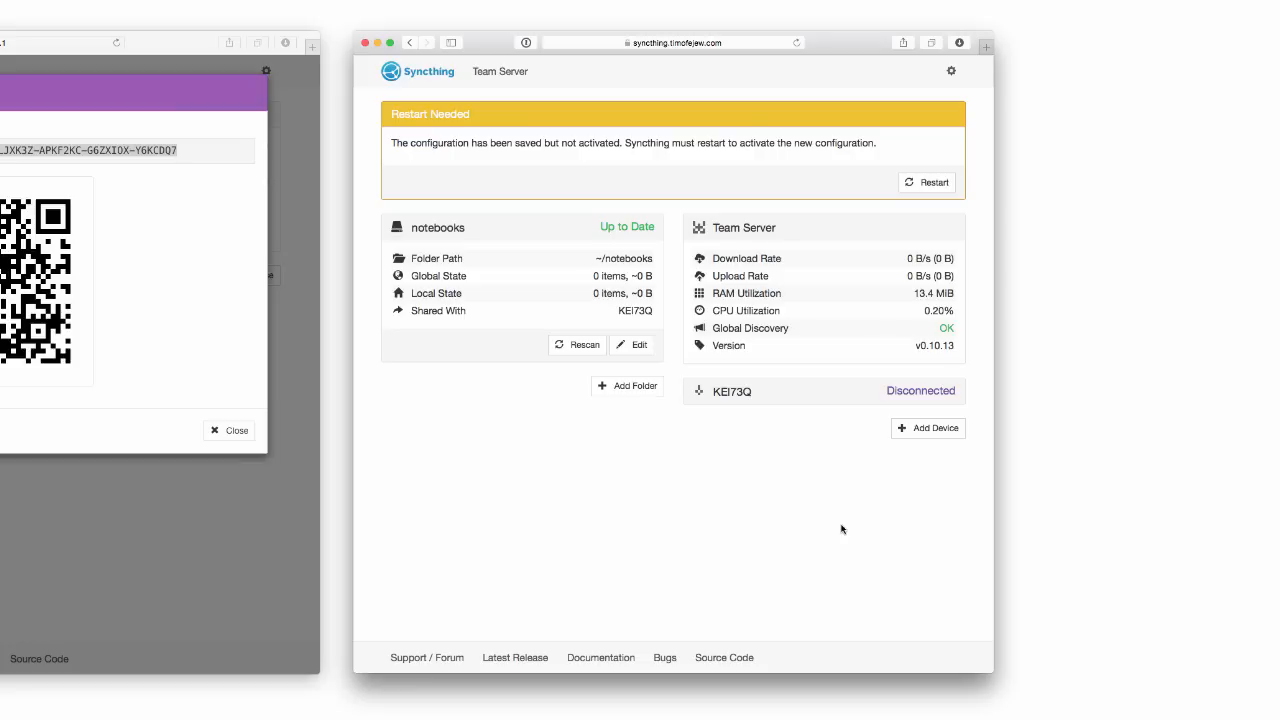
{"action": "left_click", "coordinate": [953, 72]}
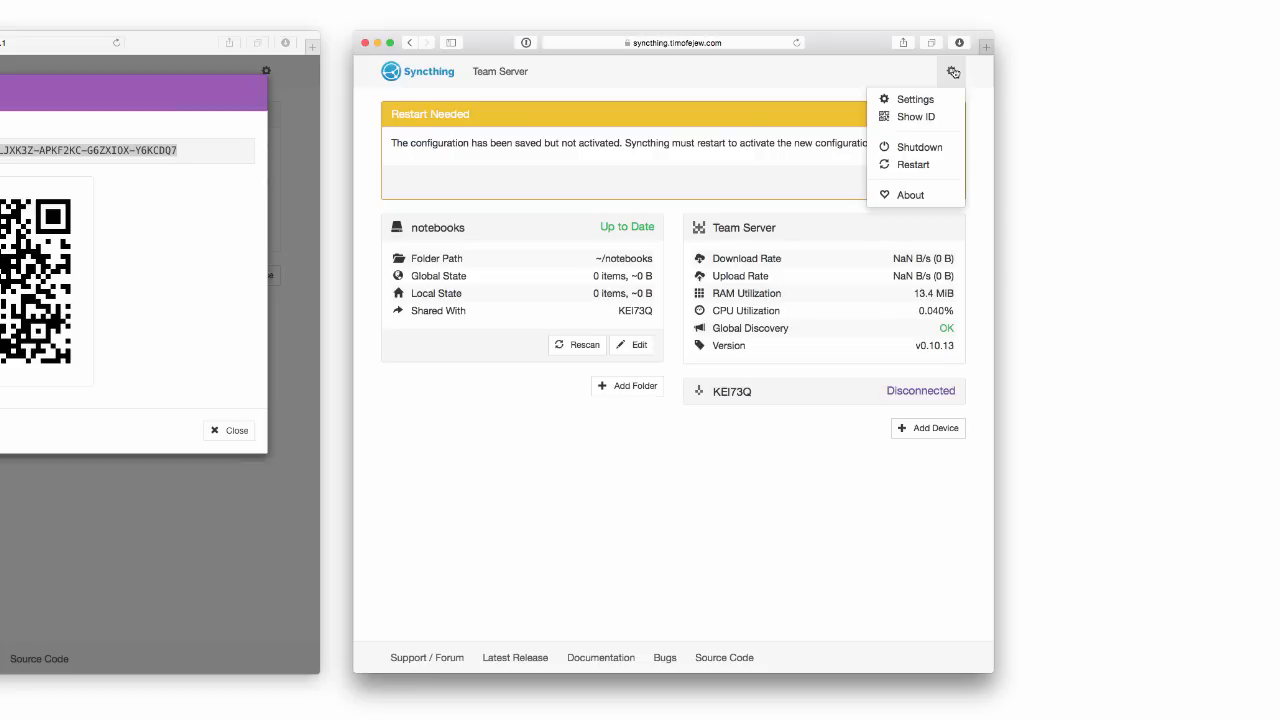
{"action": "left_click", "coordinate": [923, 115]}
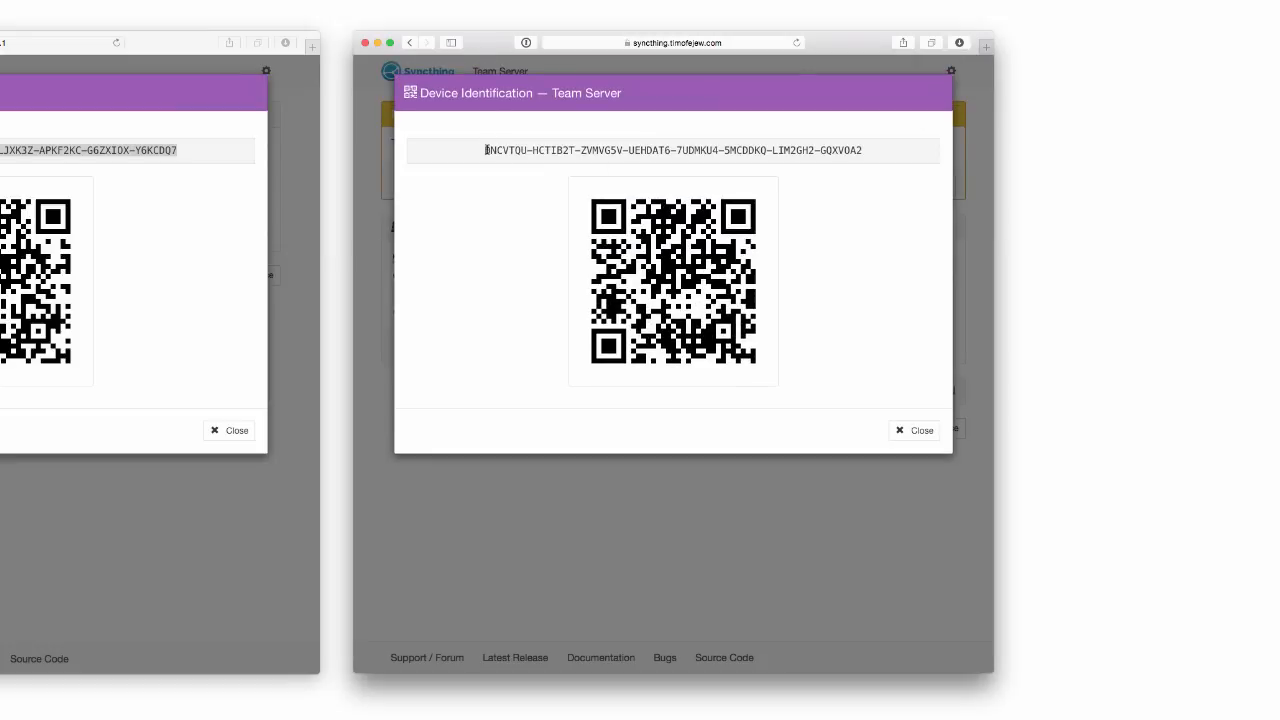
{"action": "left_click_drag", "start_coordinate": [486, 150], "coordinate": [850, 150]}
{"action": "key", "text": "super+c"}
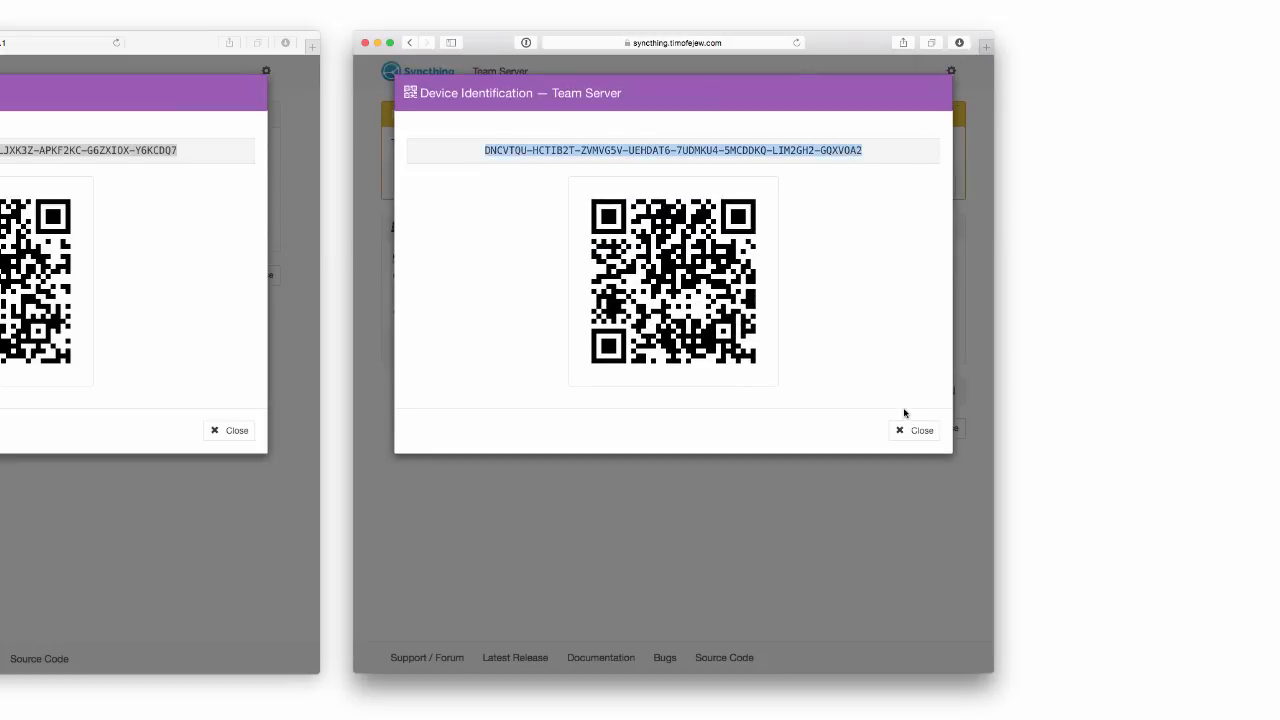
{"action": "left_click", "coordinate": [908, 428]}
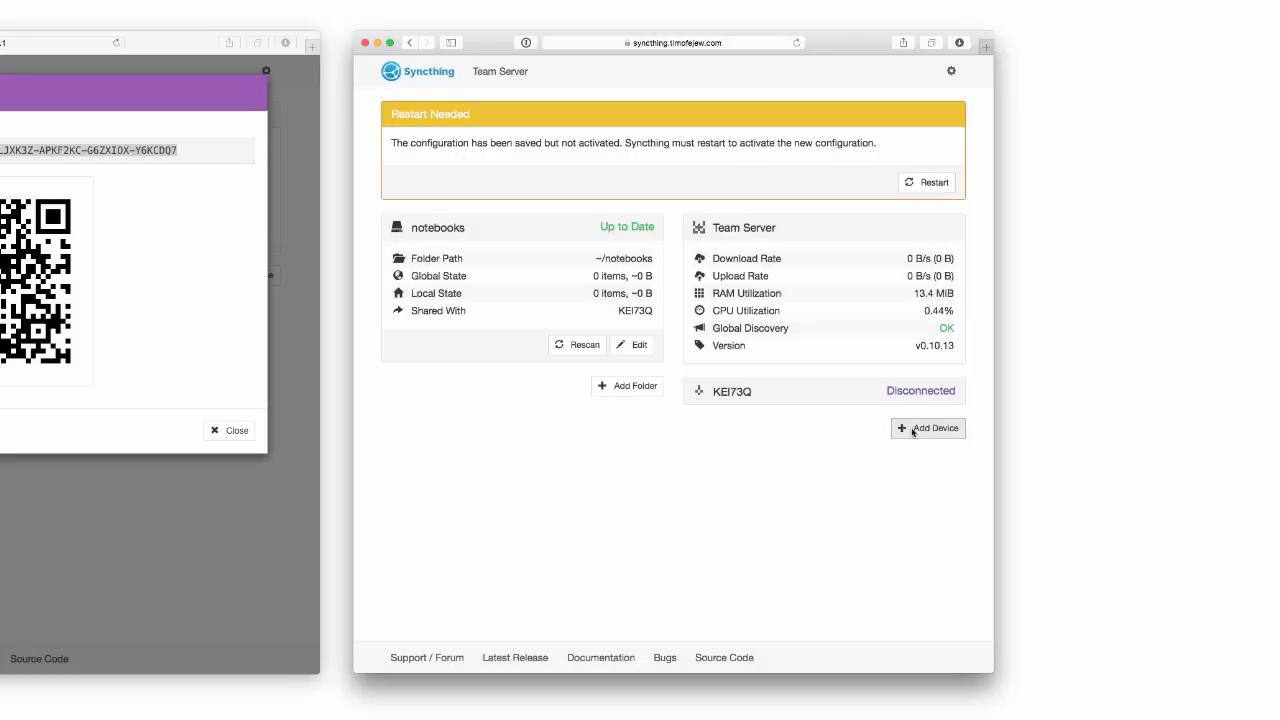
{"action": "left_click", "coordinate": [933, 184]}
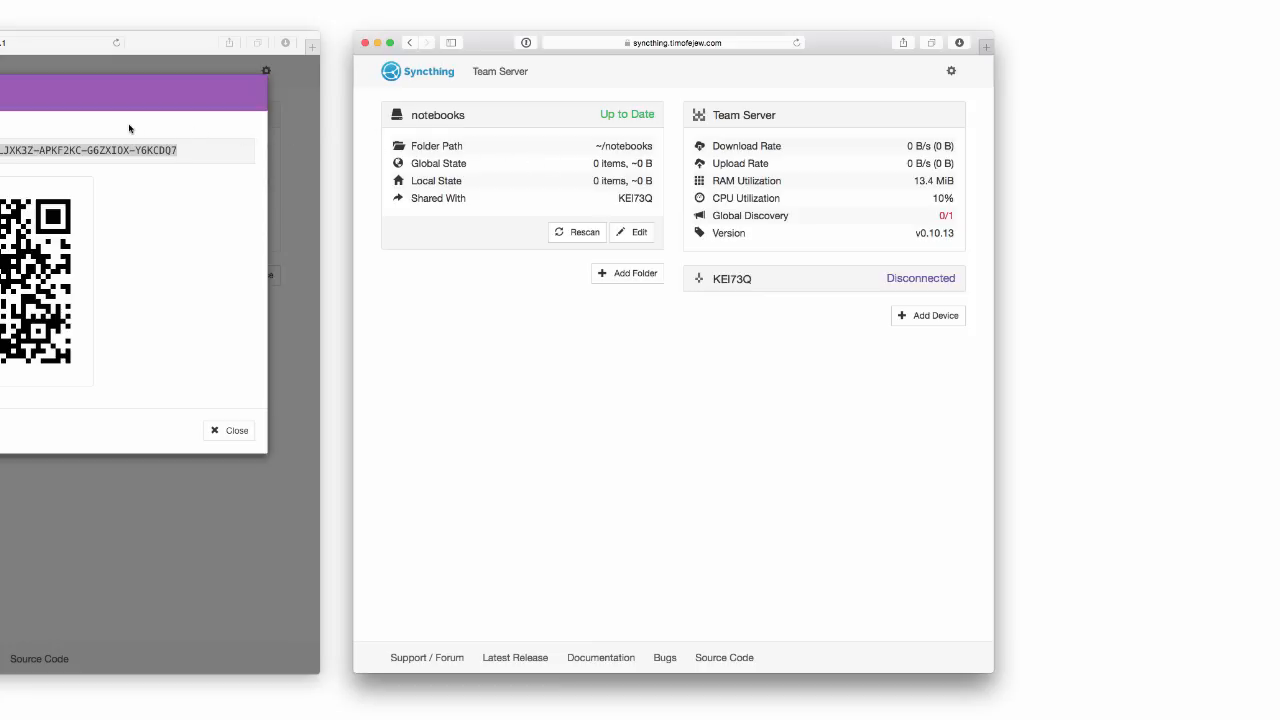
{"action": "left_click", "coordinate": [160, 155]}
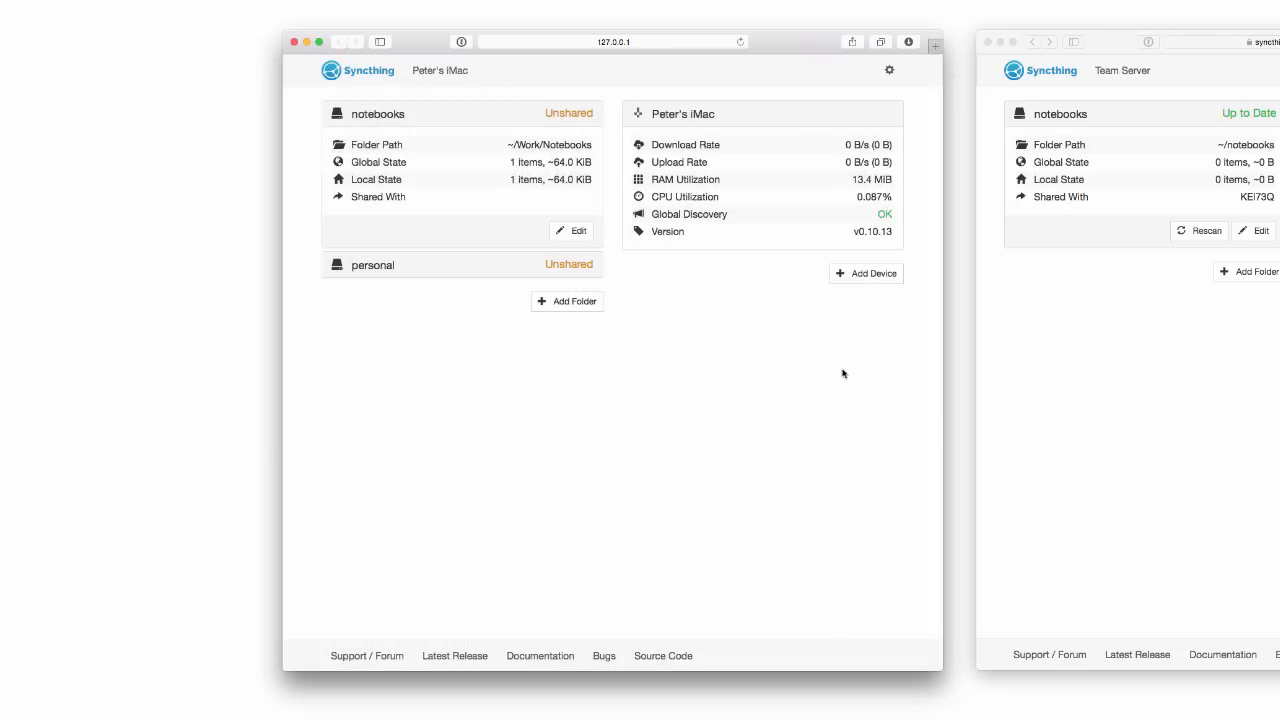
On the iMac, add the Team Server by its pasted ID with notebooks shared, save, and restart Syncthing.
{"action": "left_click", "coordinate": [865, 273]}
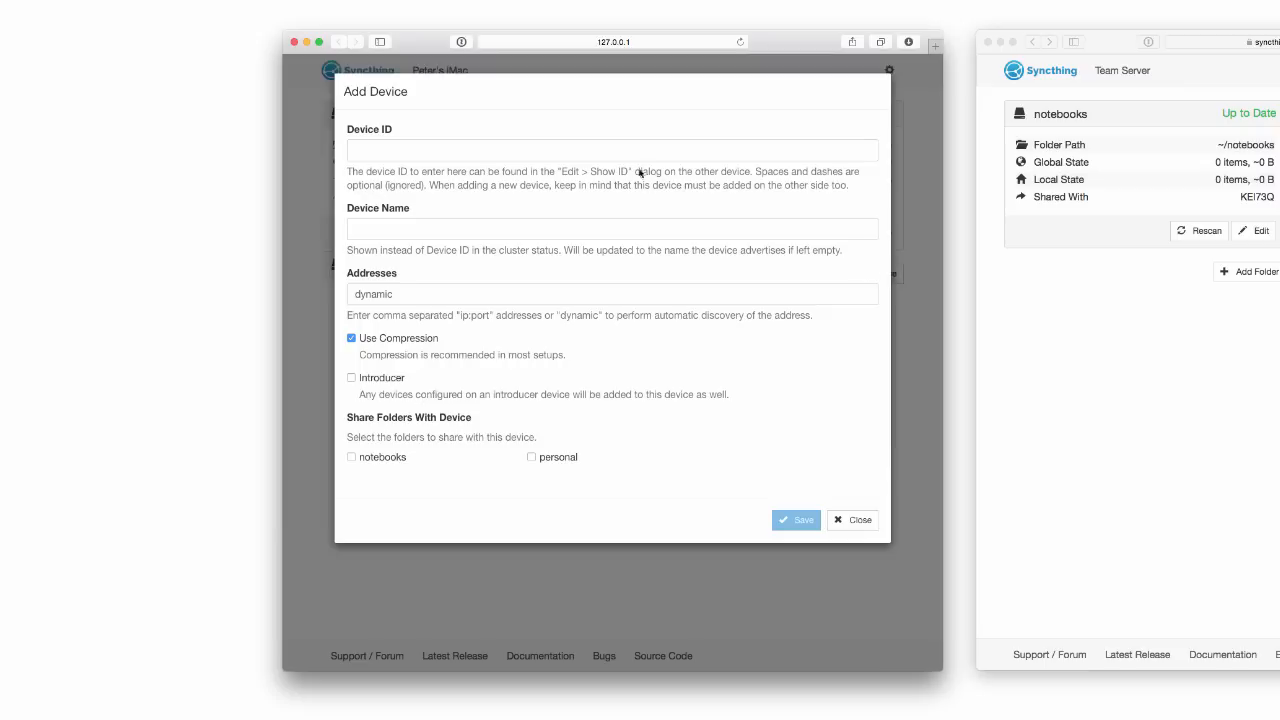
{"action": "left_click", "coordinate": [622, 146]}
{"action": "key", "text": "super+v"}
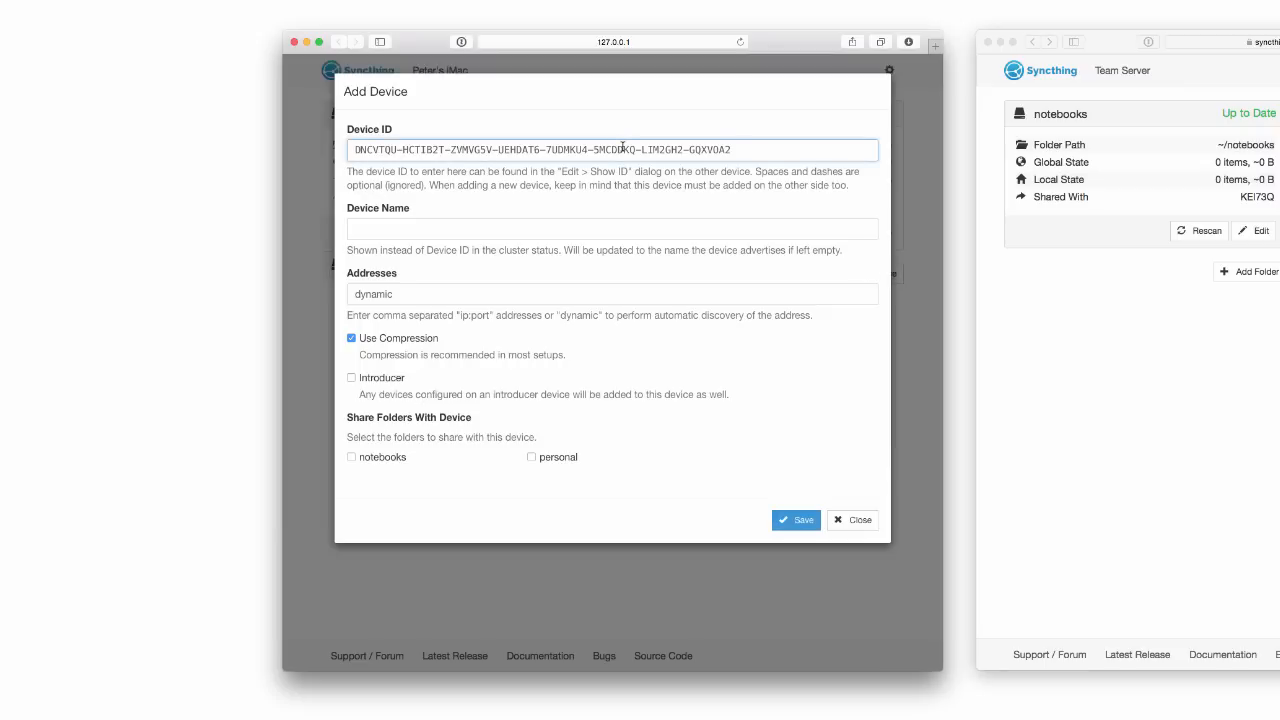
{"action": "left_click", "coordinate": [351, 458]}
{"action": "left_click", "coordinate": [351, 458]}
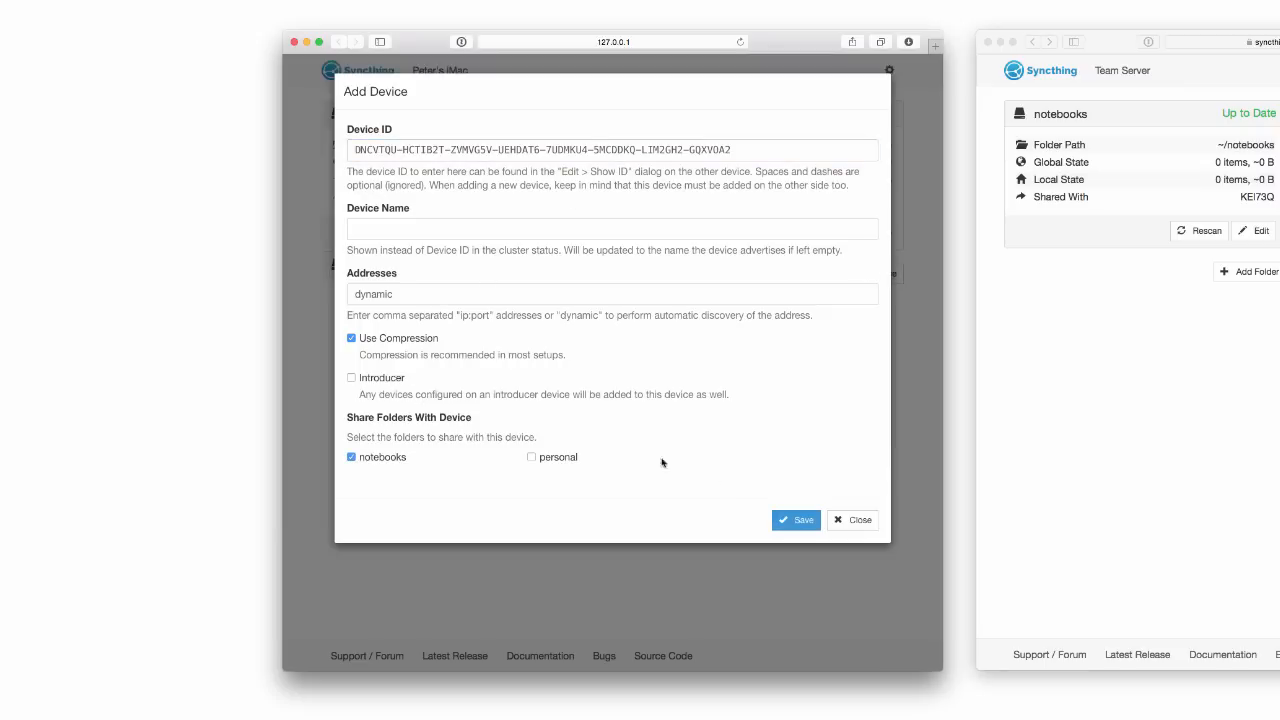
{"action": "left_click", "coordinate": [797, 519]}
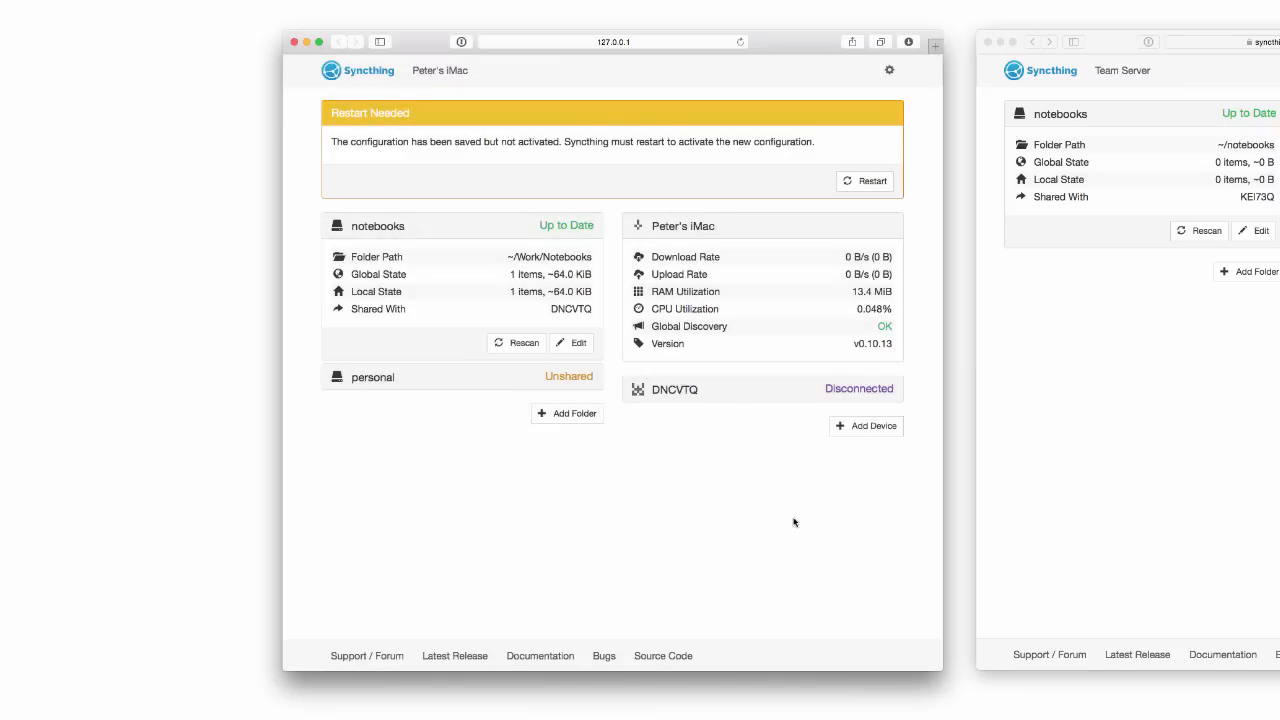
{"action": "left_click", "coordinate": [861, 185]}
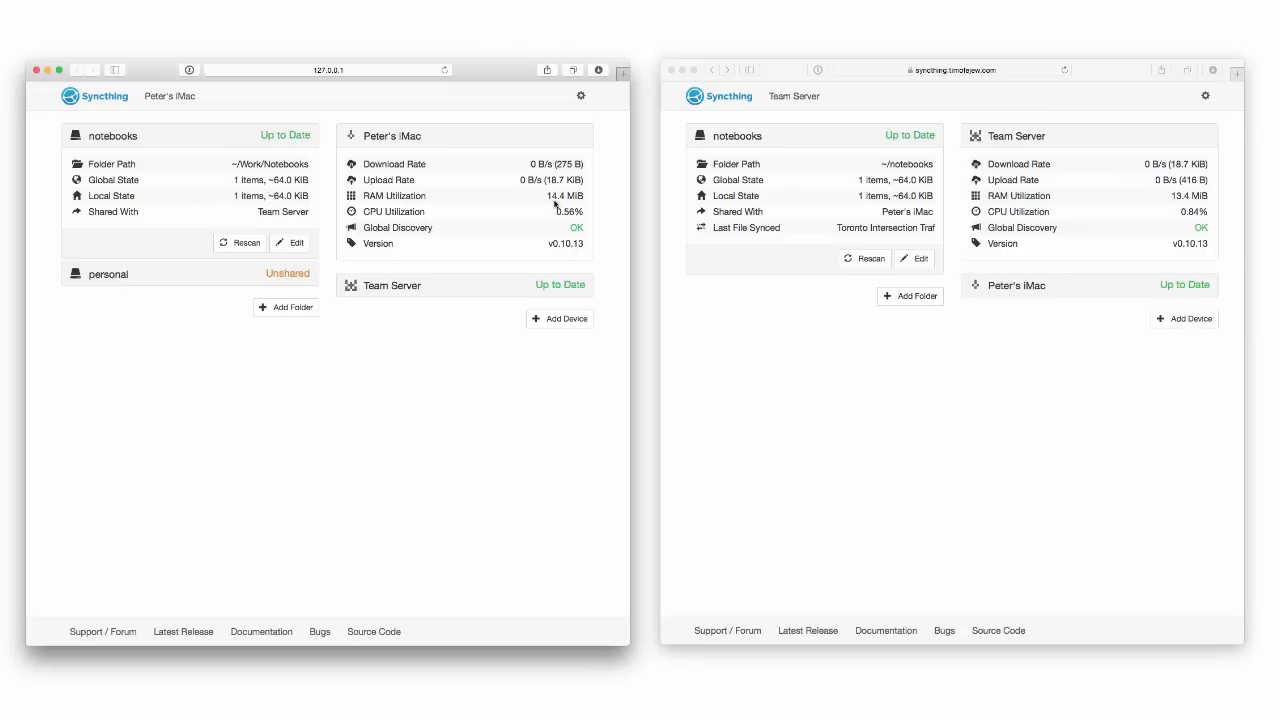
Open the Work > Notebooks folder in Finder.
{"action": "key", "text": "super+Tab"}
{"action": "key", "text": "super+Tab"}
{"action": "key", "text": "super+Tab"}
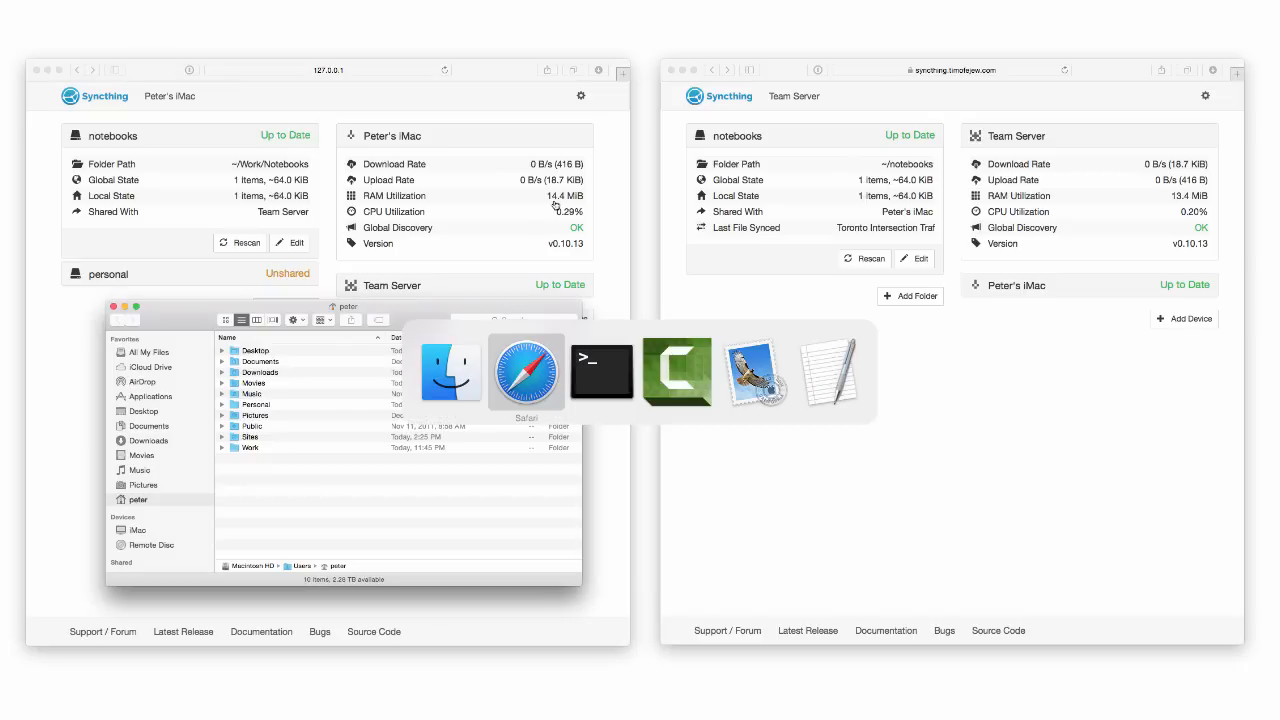
{"action": "key", "text": "super+Tab"}
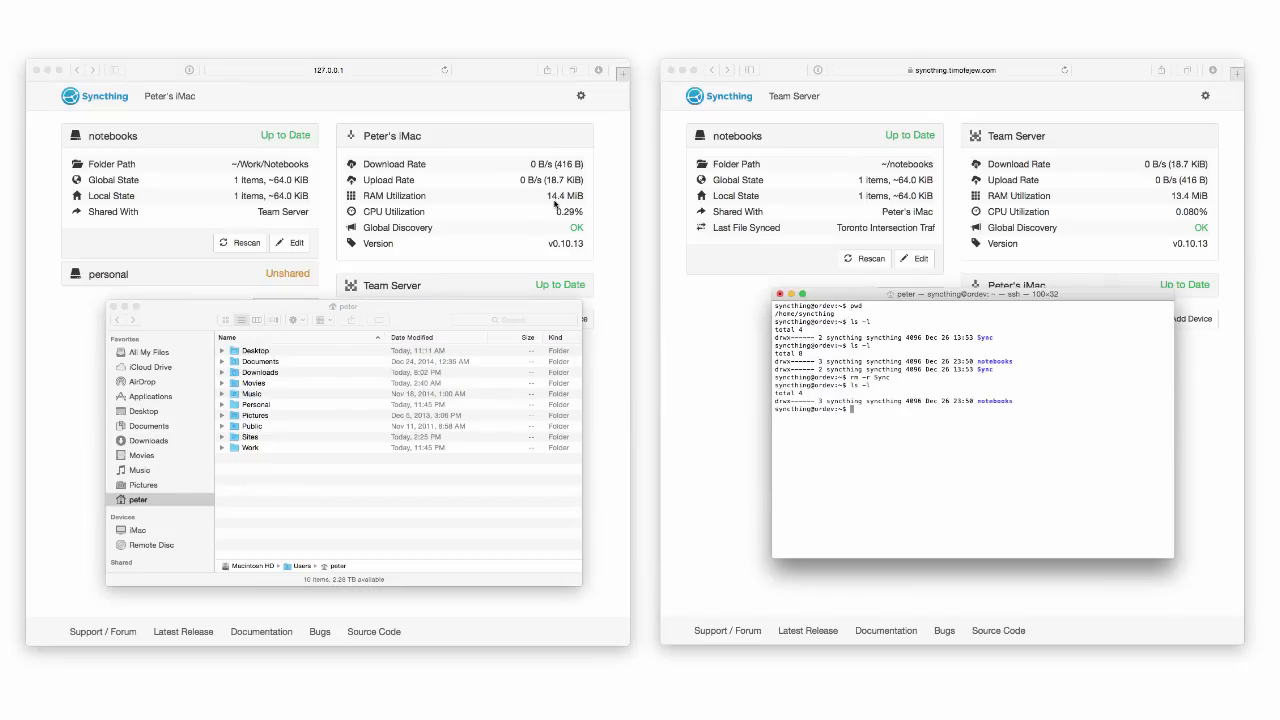
{"action": "double_click", "coordinate": [240, 448]}
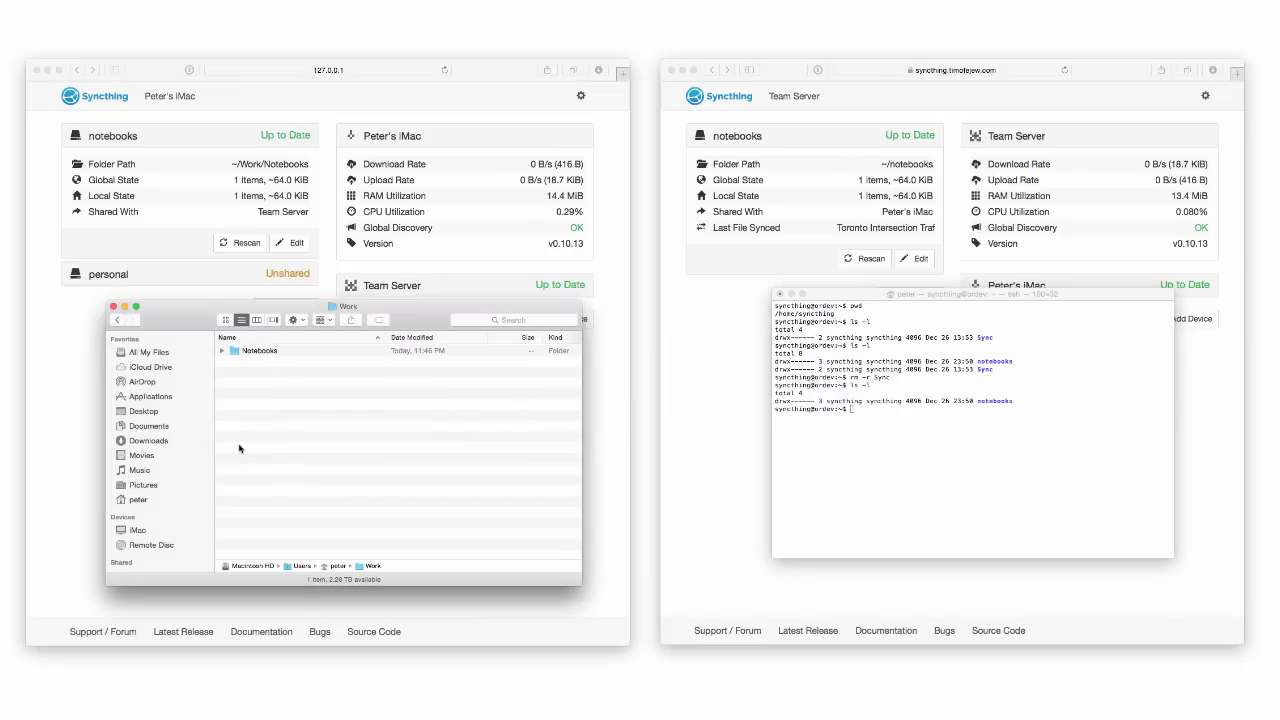
{"action": "double_click", "coordinate": [250, 351]}
In the server terminal, list the notebooks folder and change into it.
{"action": "left_click", "coordinate": [770, 430]}
{"action": "type", "text": "ls -l nts"}
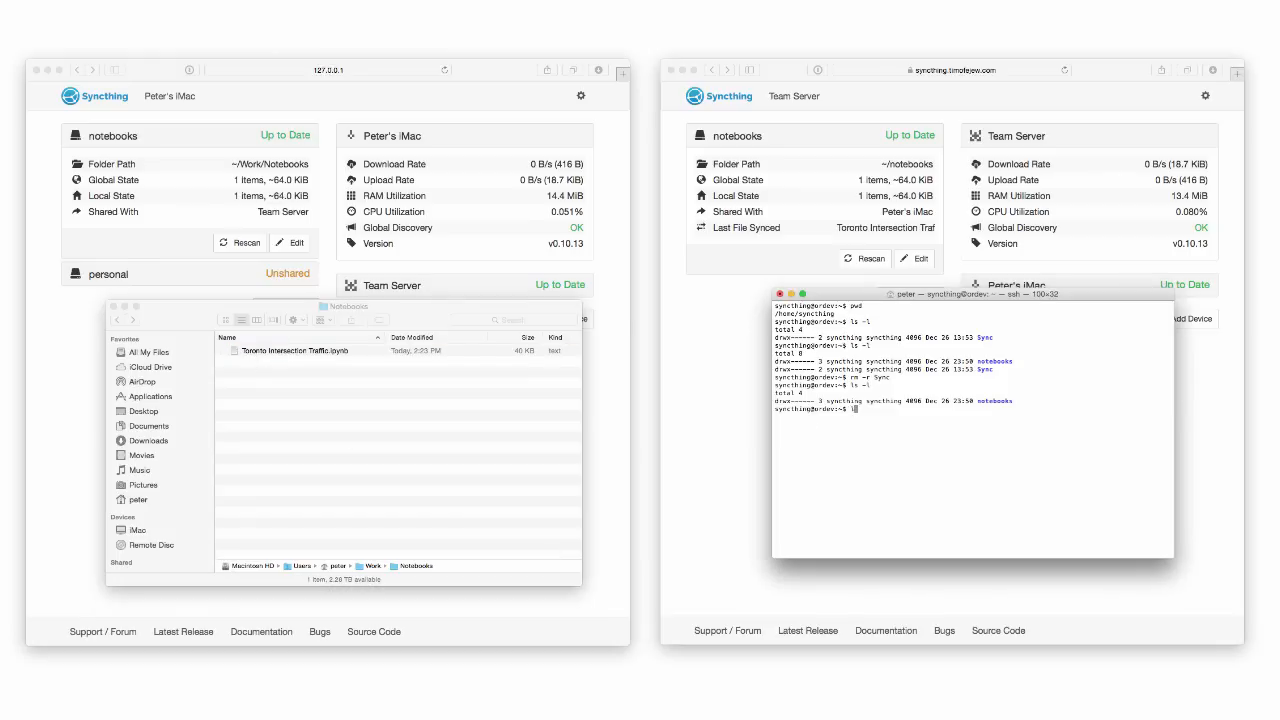
{"action": "key", "text": "Tab"}
{"action": "key", "text": "Return"}
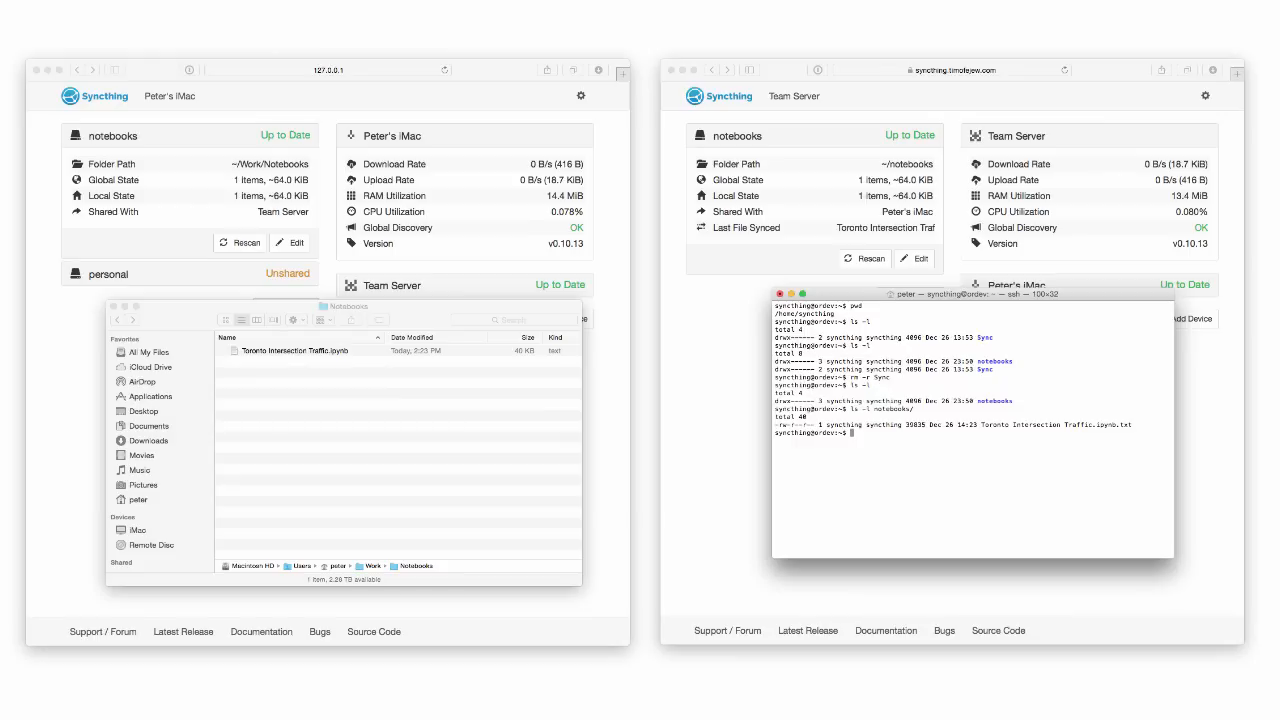
{"action": "type", "text": "cd no"}
{"action": "key", "text": "Tab"}
{"action": "key", "text": "Return"}
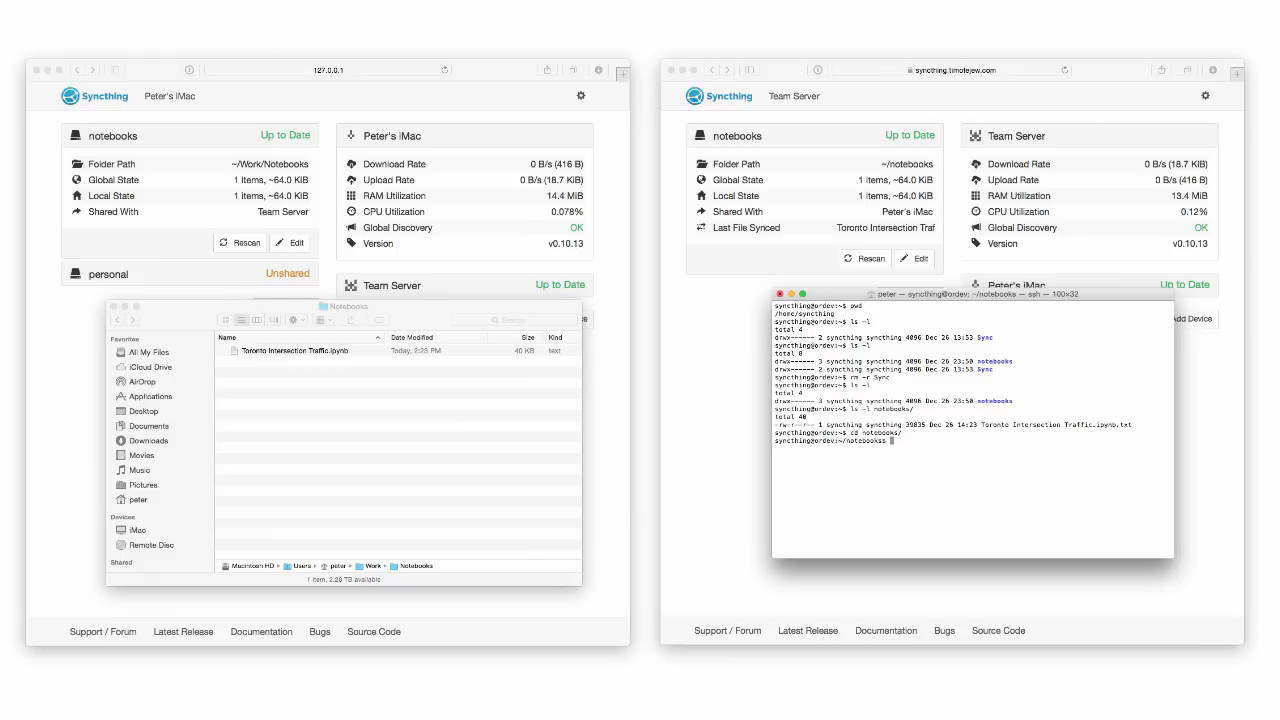
Create hello.txt containing 'hello, peers!' in vi and confirm it with ls -l.
{"action": "type", "text": "vi hellp"}
{"action": "key", "text": "BackSpace"}
{"action": "type", "text": "o.txt"}
{"action": "key", "text": "Return"}
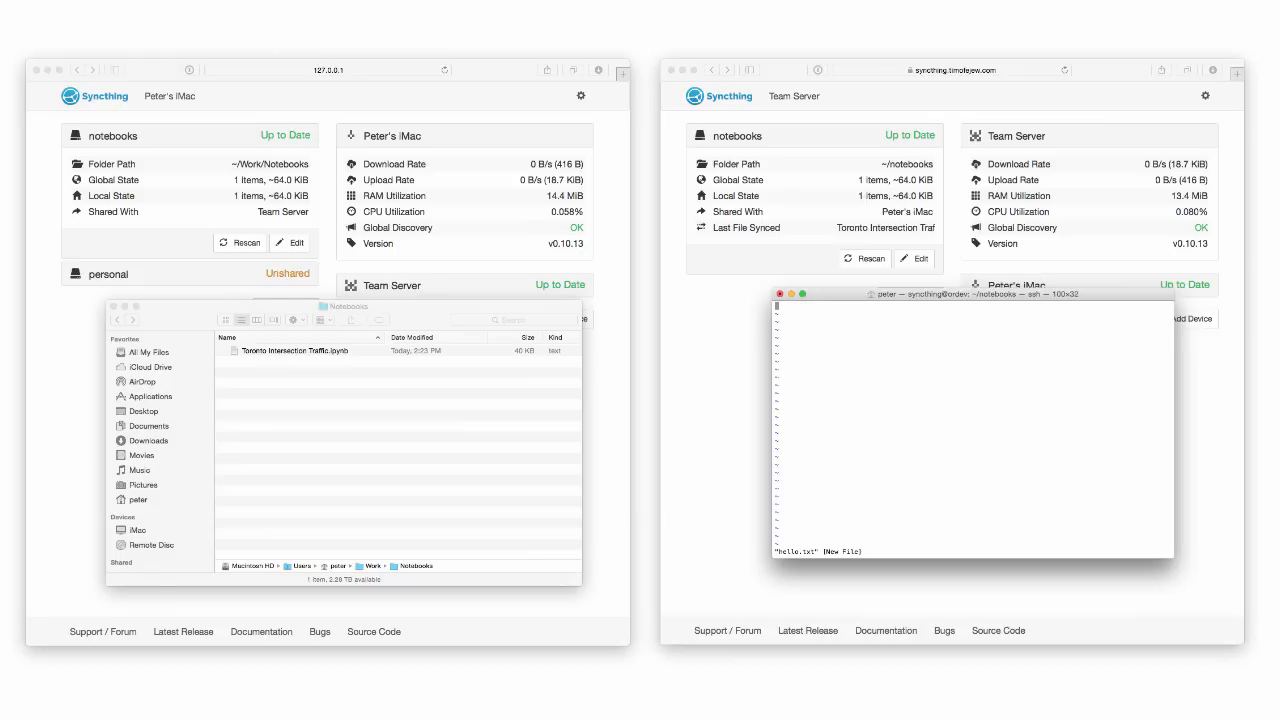
{"action": "type", "text": "ihello, peers!"}
{"action": "key", "text": "Escape"}
{"action": "type", "text": ":wq!"}
{"action": "key", "text": "Return"}
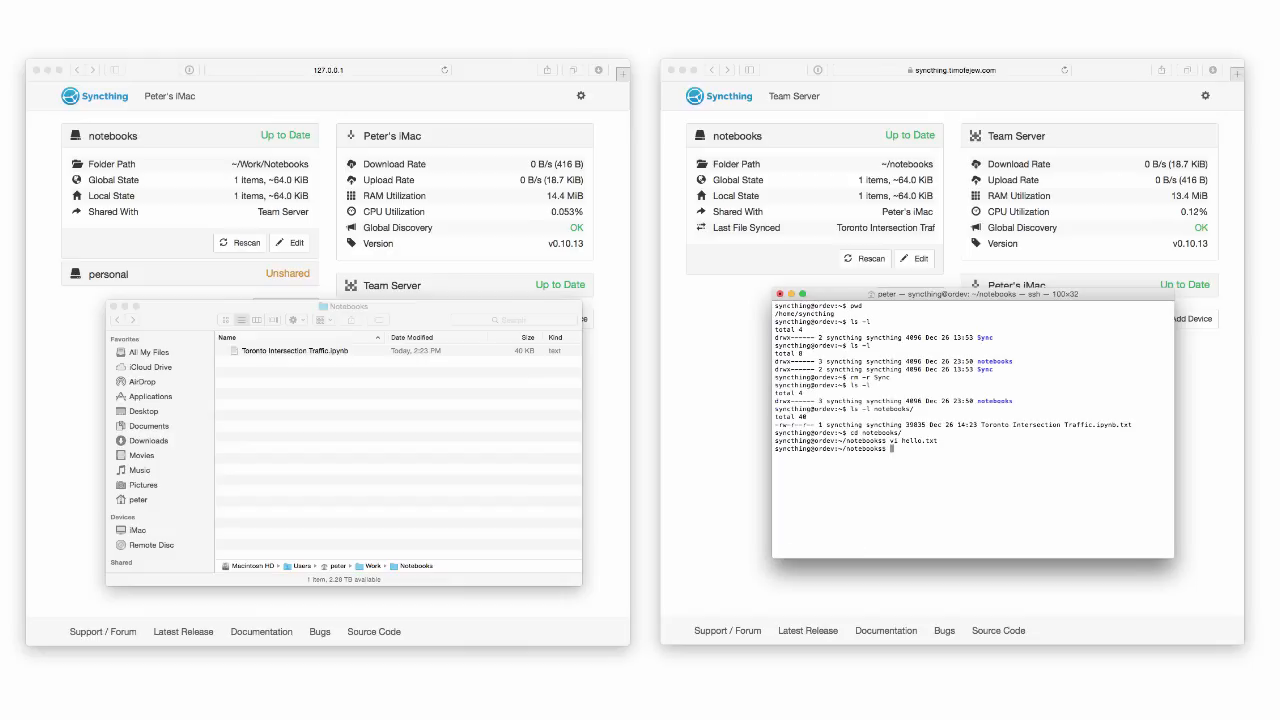
{"action": "type", "text": "ls -l"}
{"action": "key", "text": "Return"}
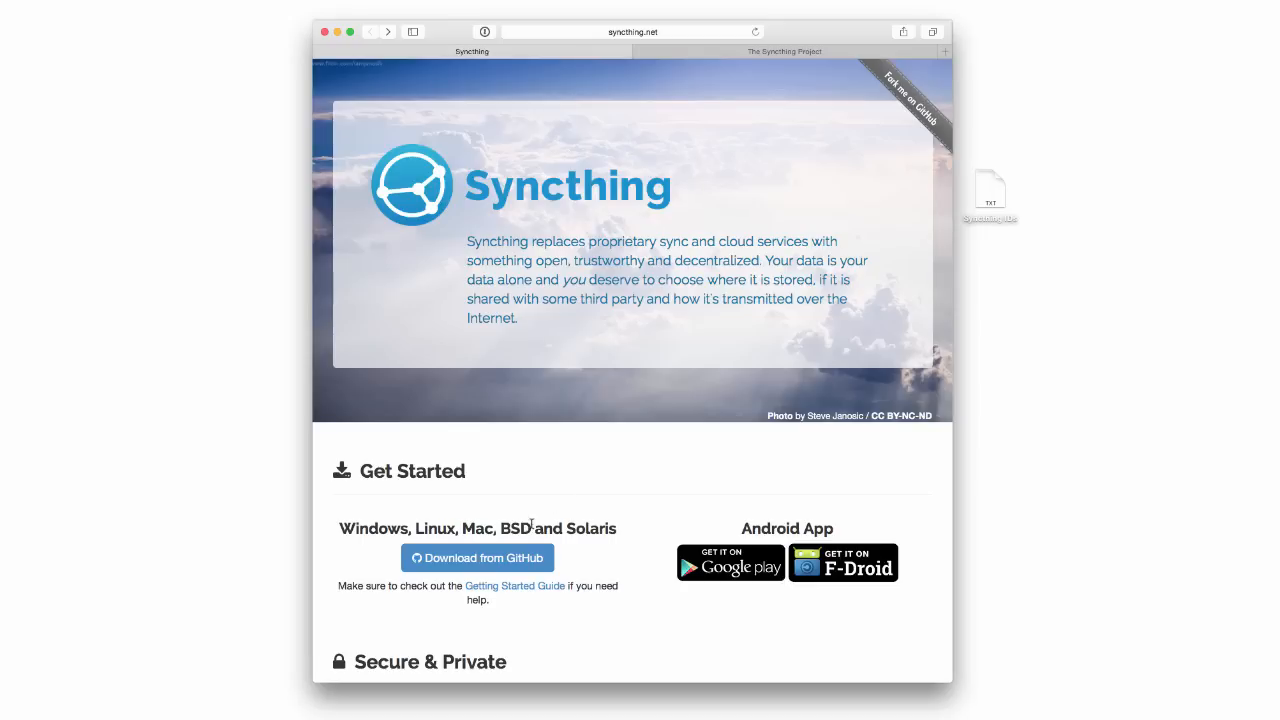
Download syncthing-macosx-amd64-v0.10.13.tar.gz from GitHub and unpack it in Downloads.
{"action": "left_click", "coordinate": [497, 558]}
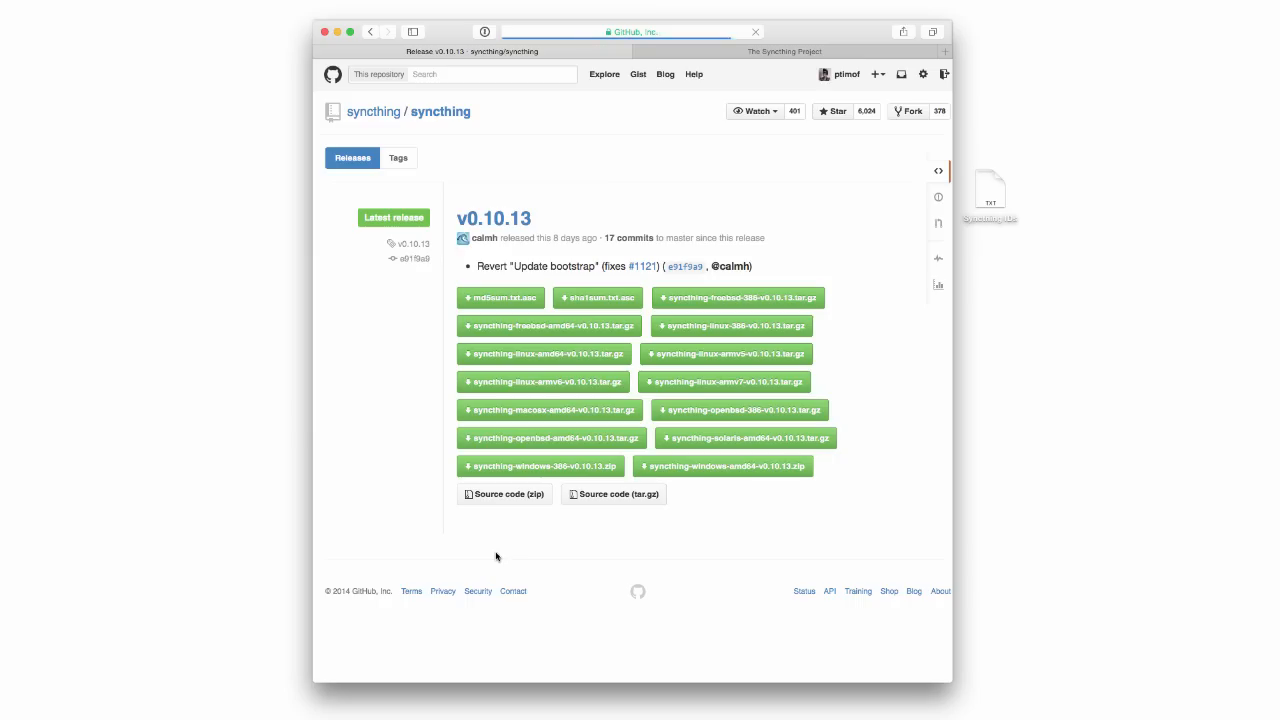
{"action": "left_click", "coordinate": [541, 417]}
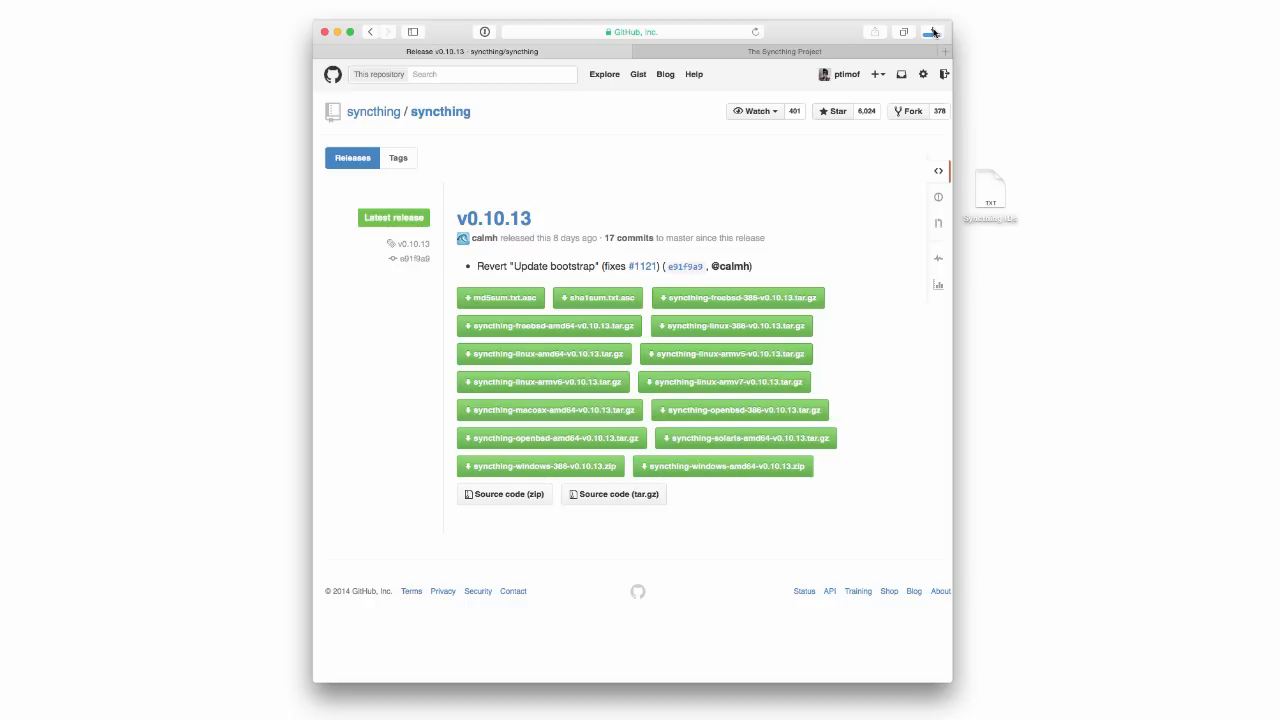
{"action": "left_click", "coordinate": [932, 31]}
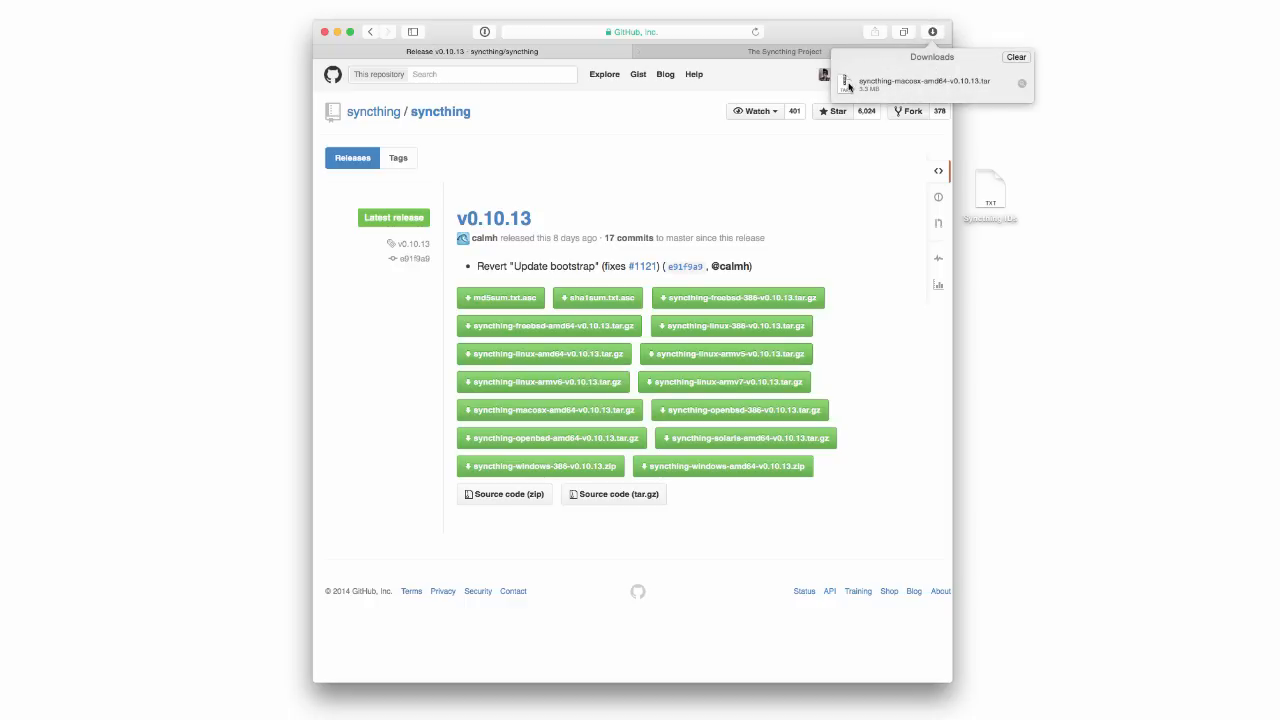
{"action": "double_click", "coordinate": [848, 87]}
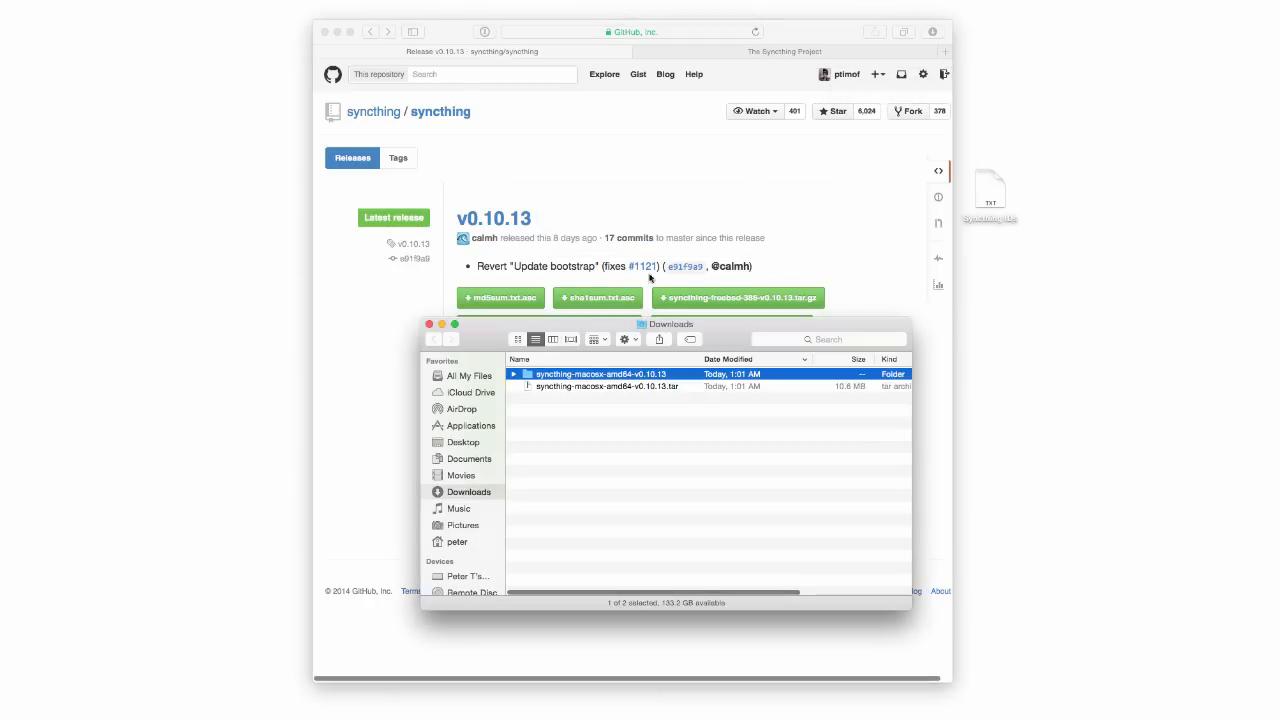
{"action": "double_click", "coordinate": [577, 375]}
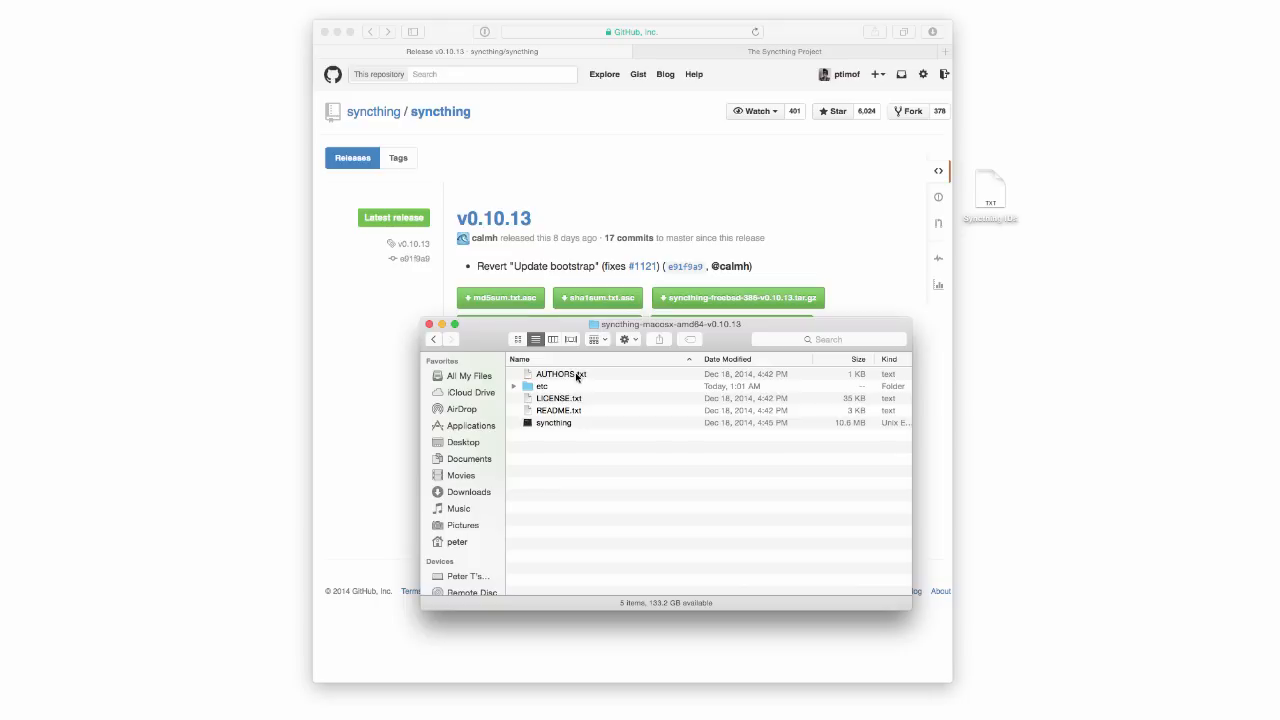
{"action": "key", "text": "cmd+Tab"}
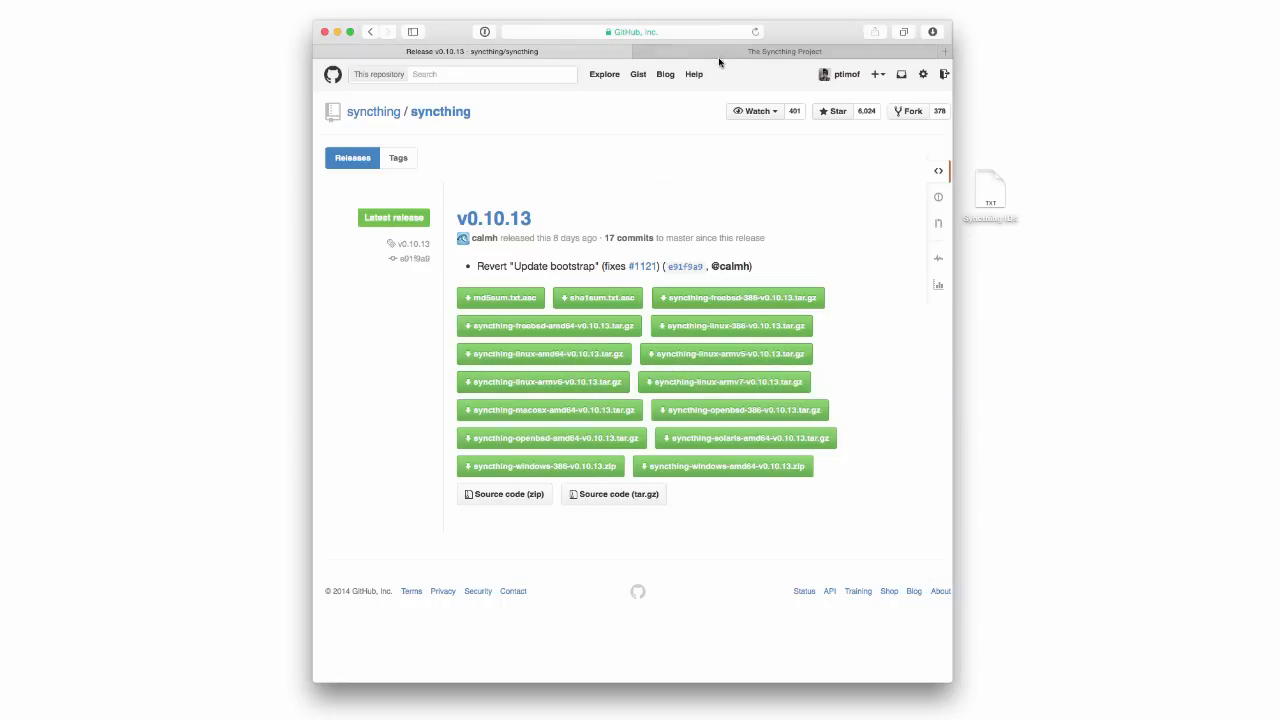
Browse the syncthing repository on GitHub to the etc/macosx-launchd folder.
{"action": "left_click", "coordinate": [720, 52]}
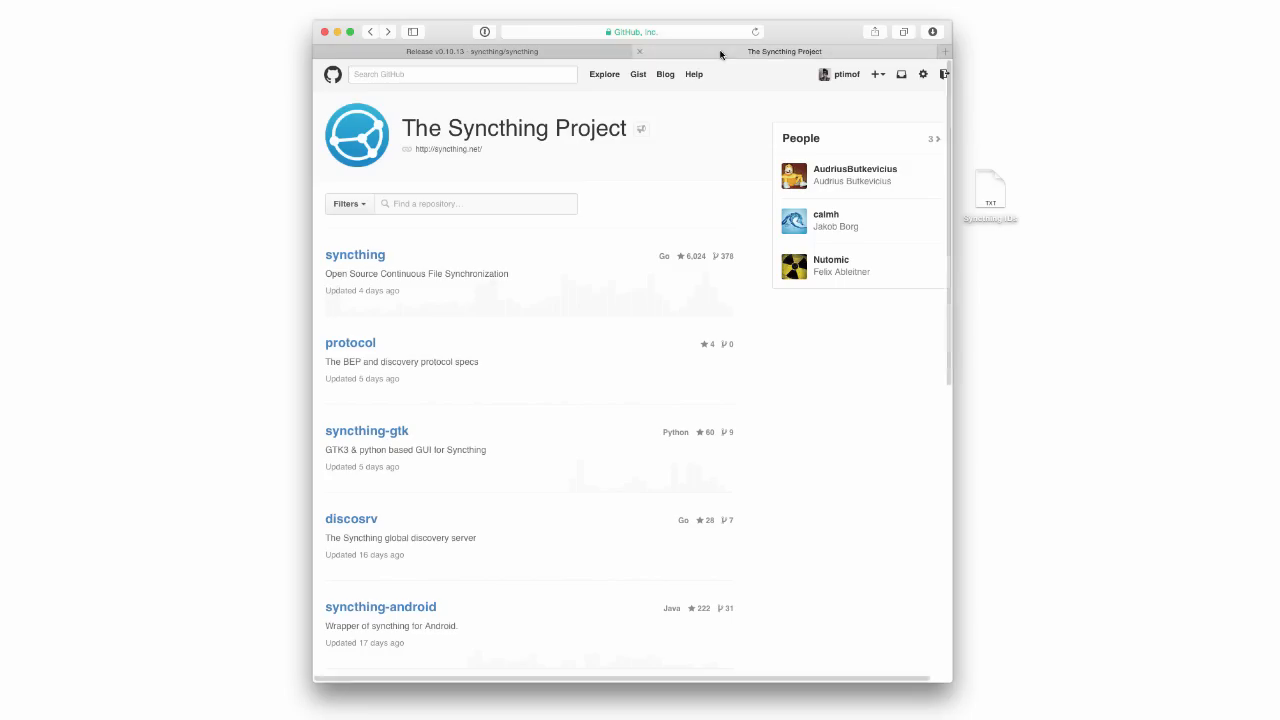
{"action": "left_click", "coordinate": [346, 256]}
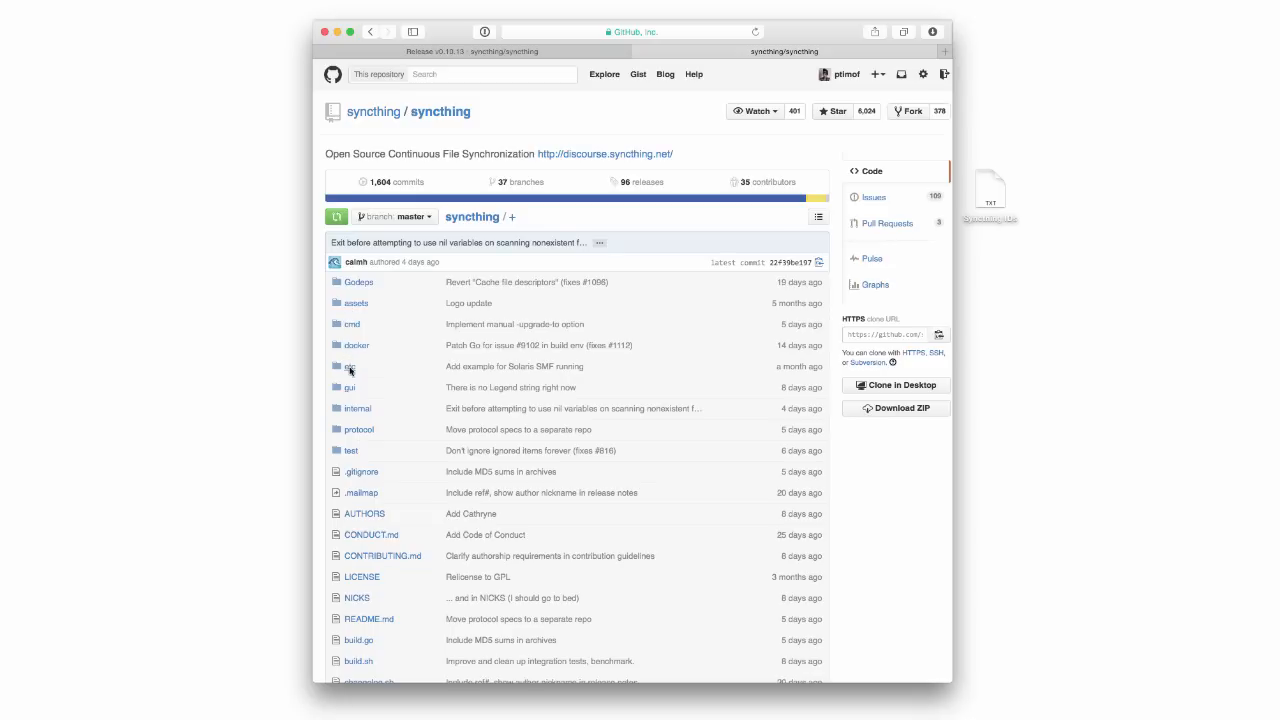
{"action": "left_click", "coordinate": [350, 367]}
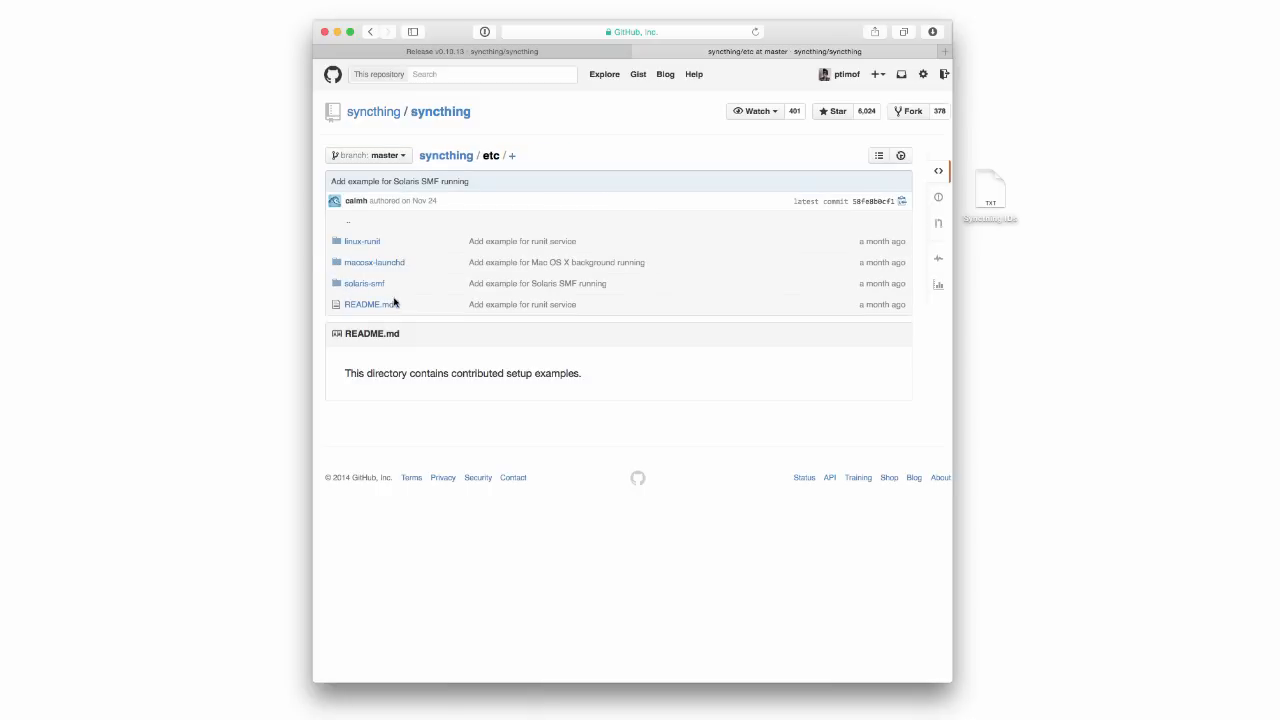
{"action": "left_click", "coordinate": [392, 264]}
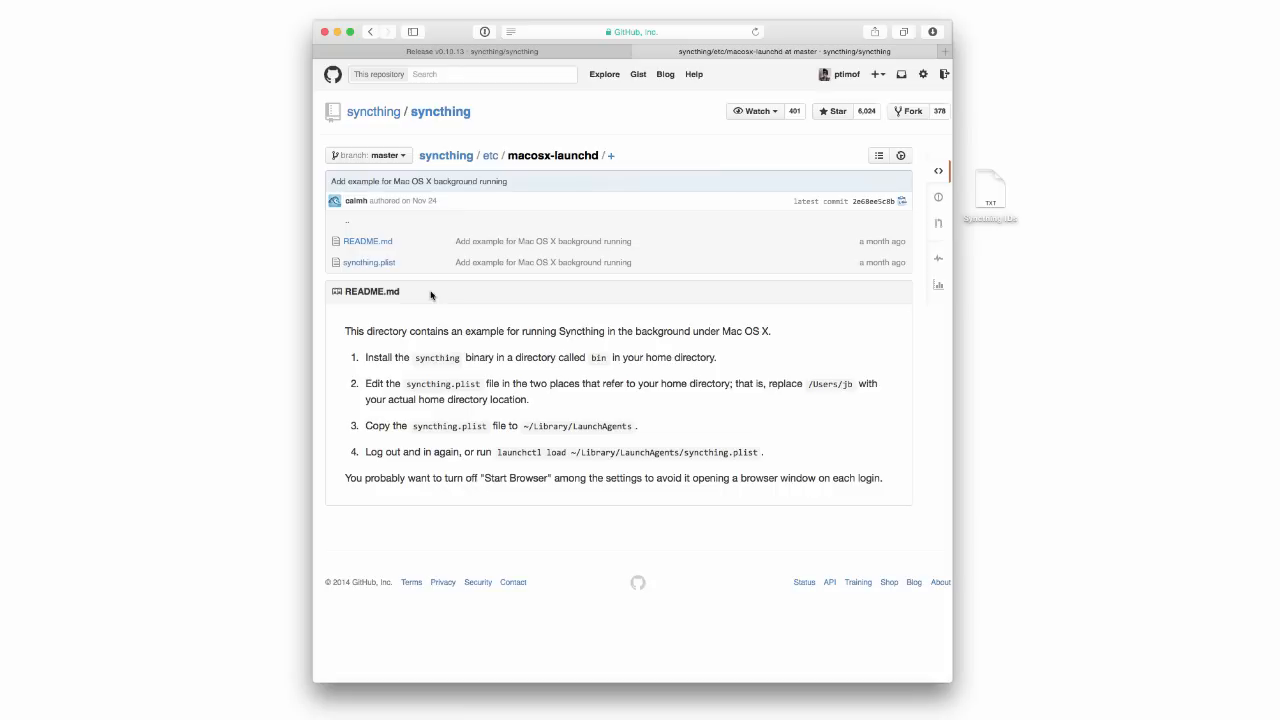
{"action": "key", "text": "super+Tab"}
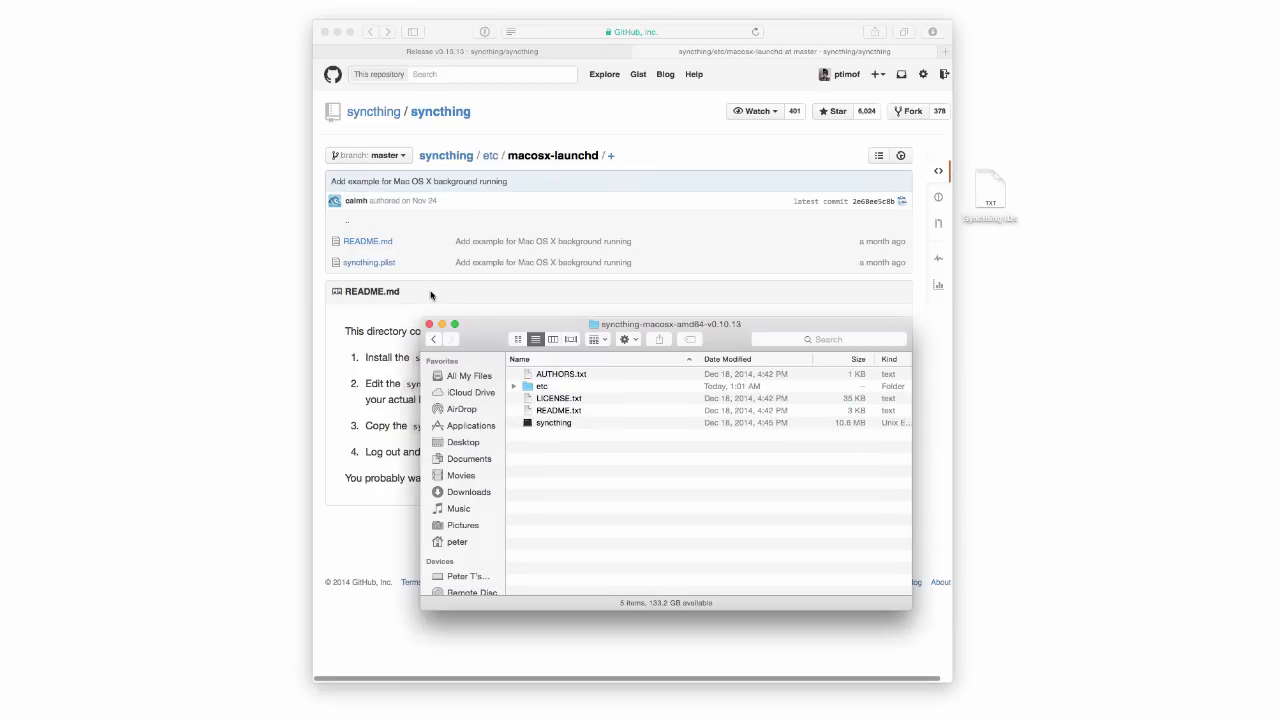
Create ~/bin and copy the syncthing binary from the v0.10.13 download into it.
{"action": "key", "text": "super+Tab"}
{"action": "key", "text": "super+Tab"}
{"action": "key", "text": "super+Tab"}
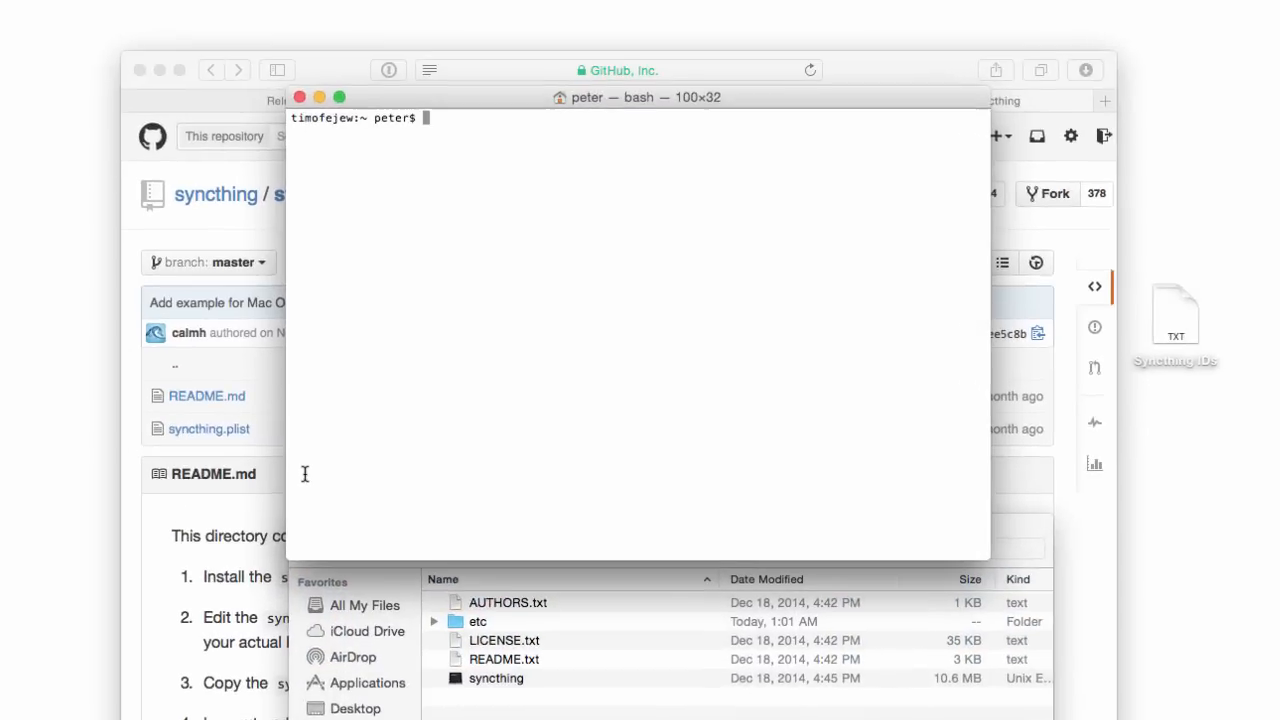
{"action": "type", "text": "mkdir -p bin"}
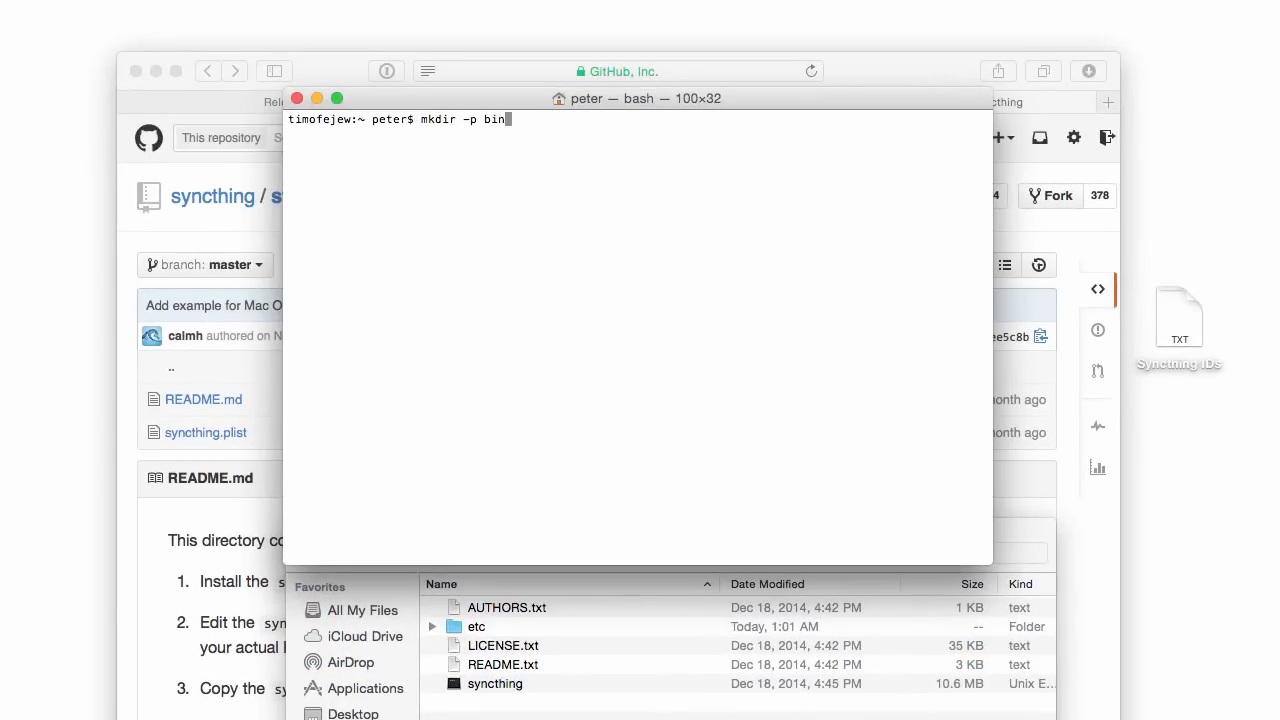
{"action": "key", "text": "Return"}
{"action": "type", "text": "cp ~/Downloads/syncthing-macosx-amd64-v0.10.13/syncthing "}
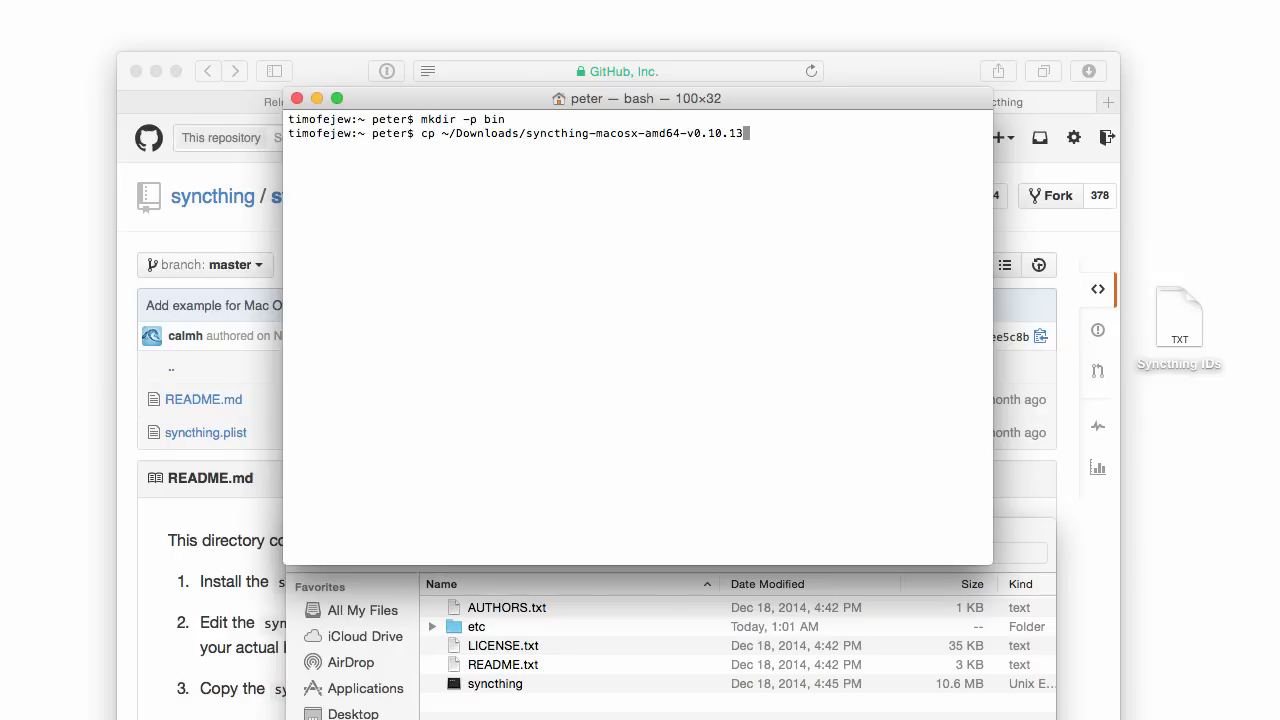
{"action": "type", "text": "bin/"}
{"action": "key", "text": "Return"}
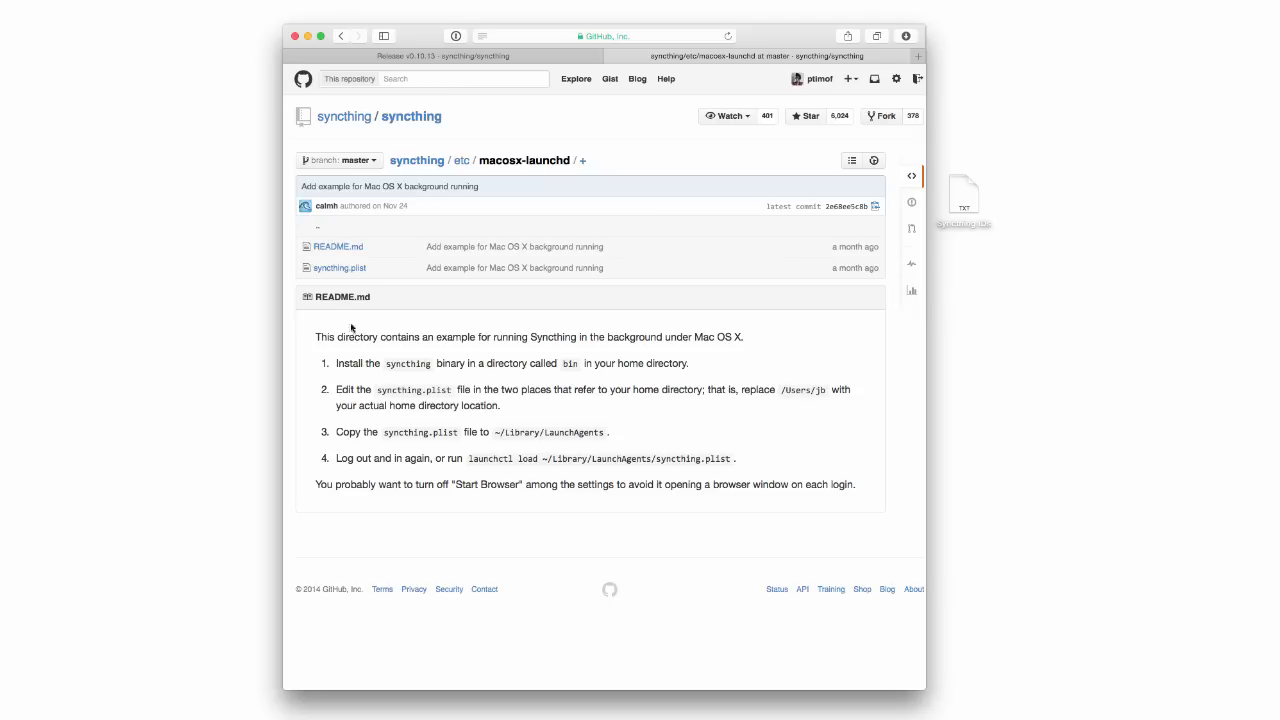
Open the example syncthing.plist on GitHub as raw text and select all of it.
{"action": "left_click", "coordinate": [344, 270]}
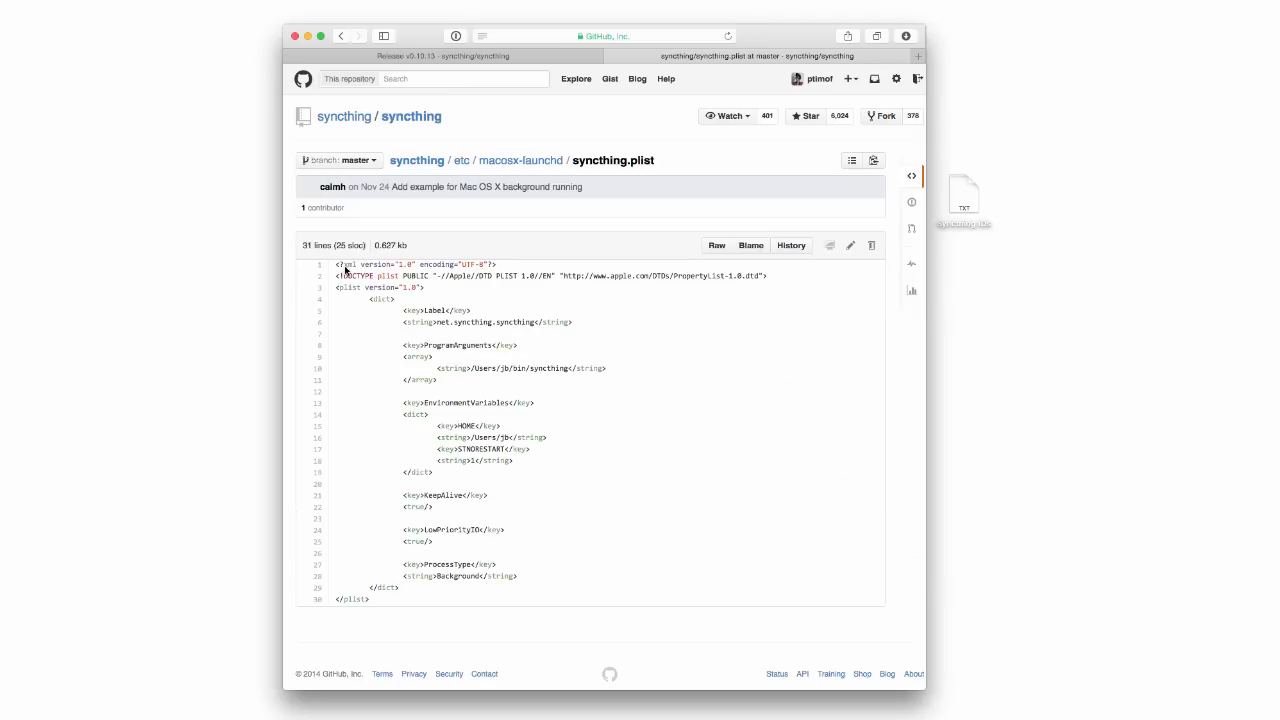
{"action": "left_click", "coordinate": [719, 246]}
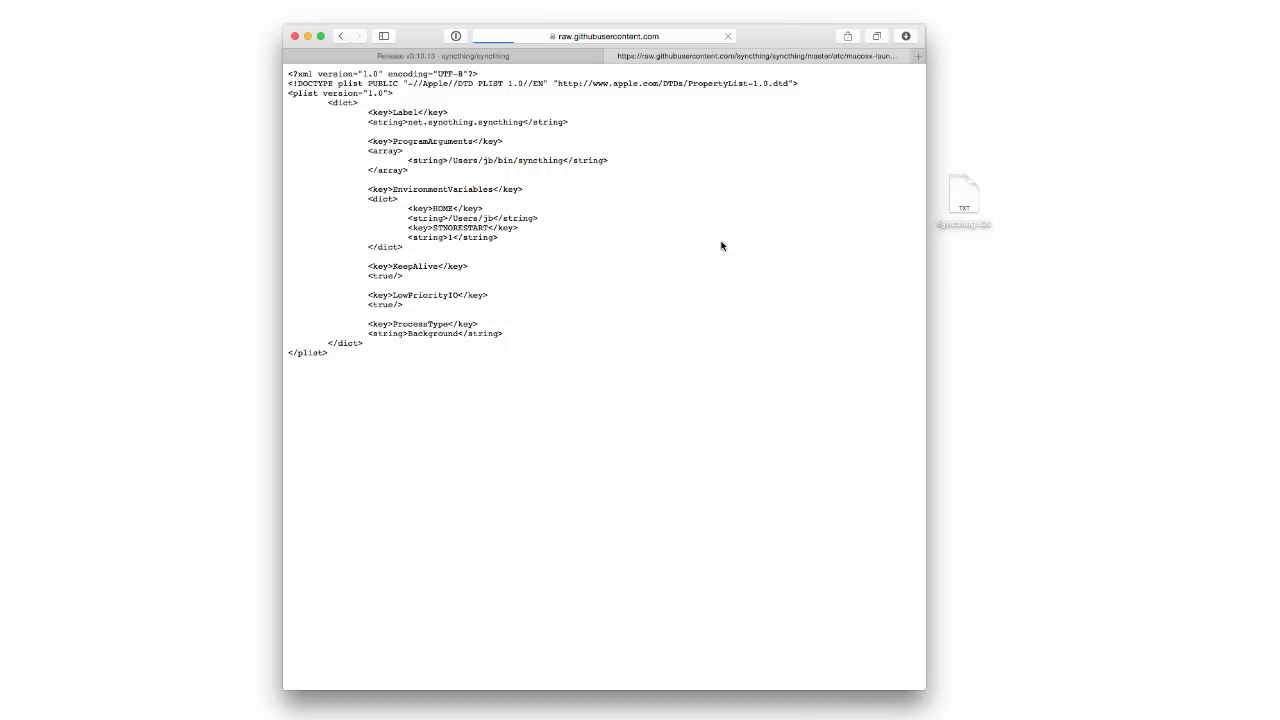
{"action": "key", "text": "super+a"}
{"action": "key", "text": "super+c"}
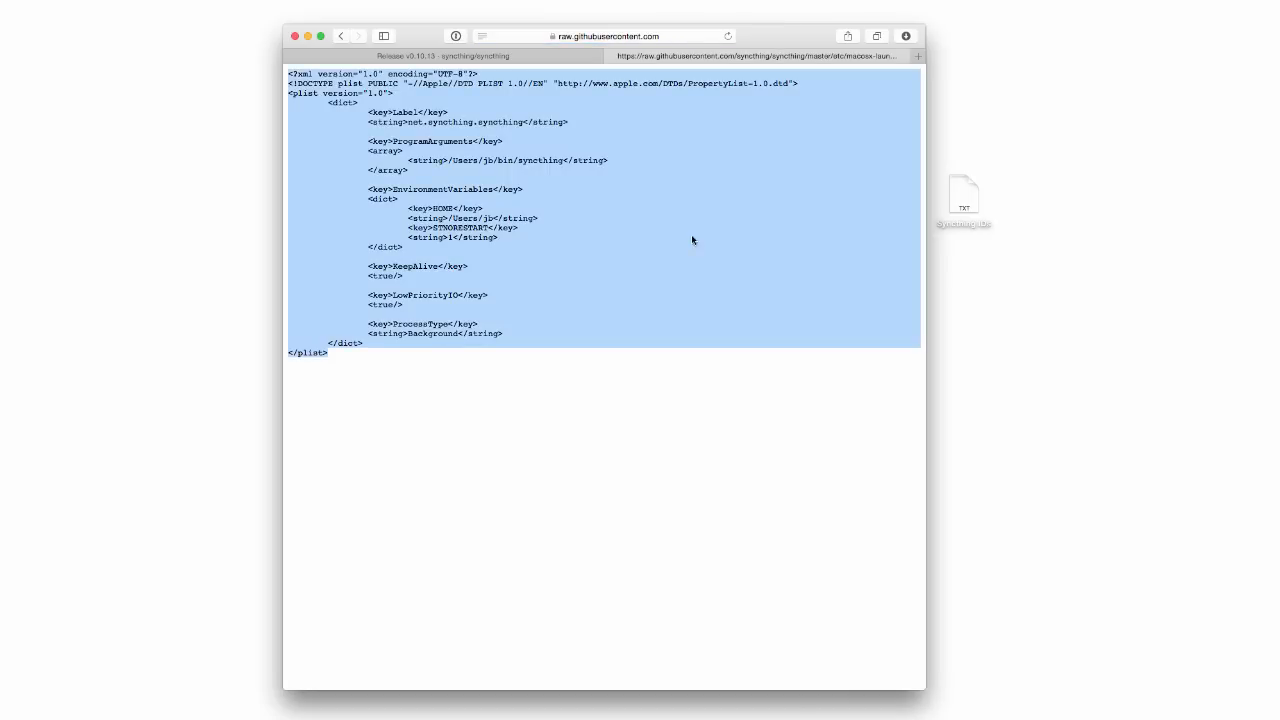
Create syncthing.plist in vi with auto-indent off and paste the example plist into it.
{"action": "key", "text": "super+Tab"}
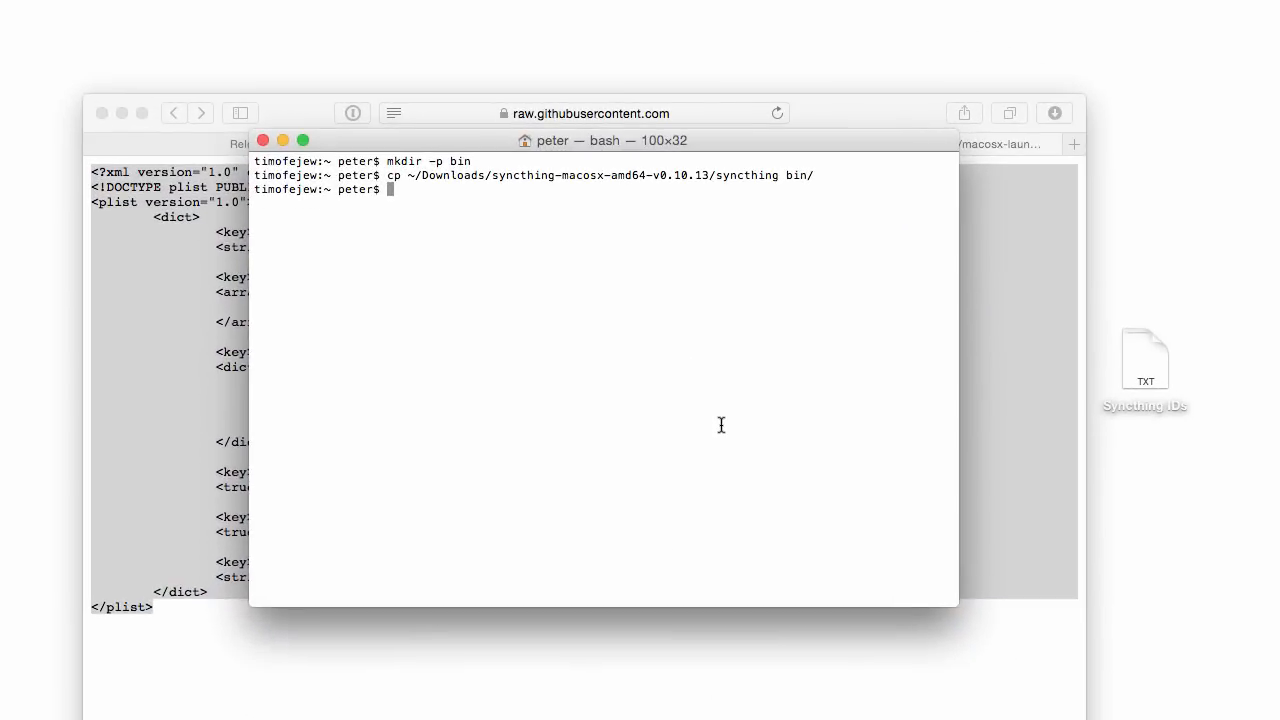
{"action": "type", "text": "vi "}
{"action": "type", "text": "syncthing.plist"}
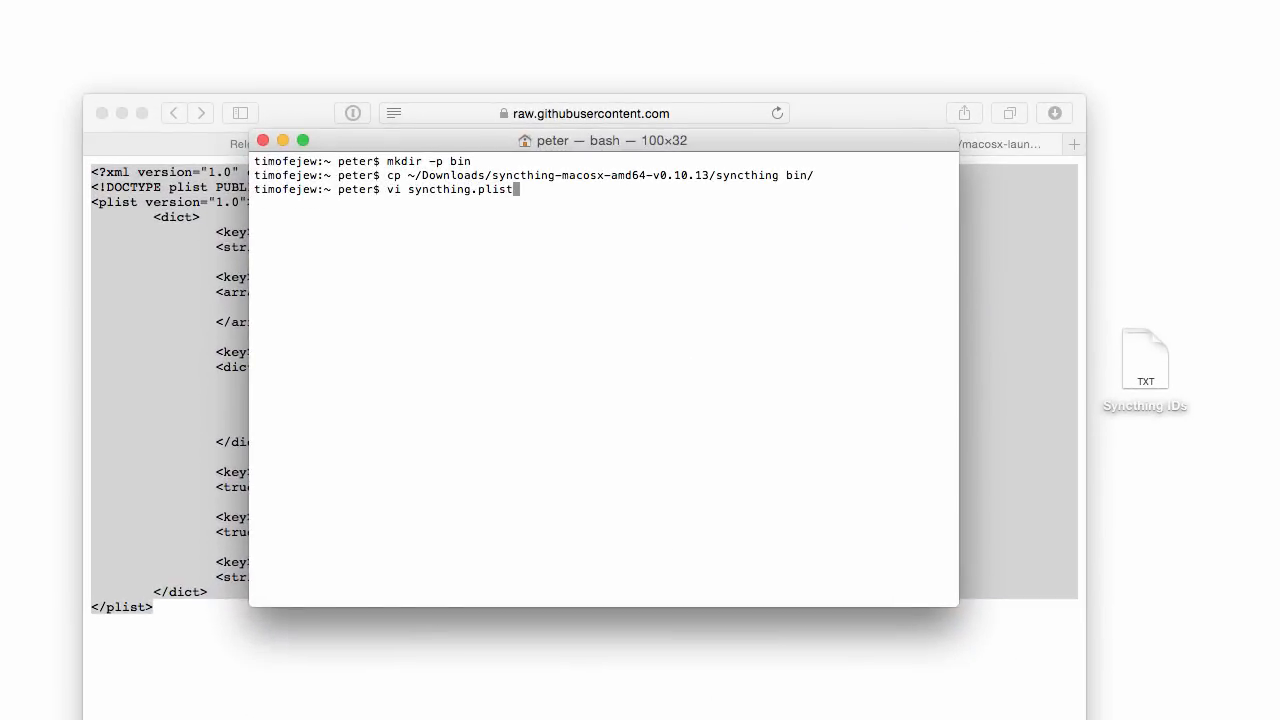
{"action": "key", "text": "Return"}
{"action": "type", "text": "t noai"}
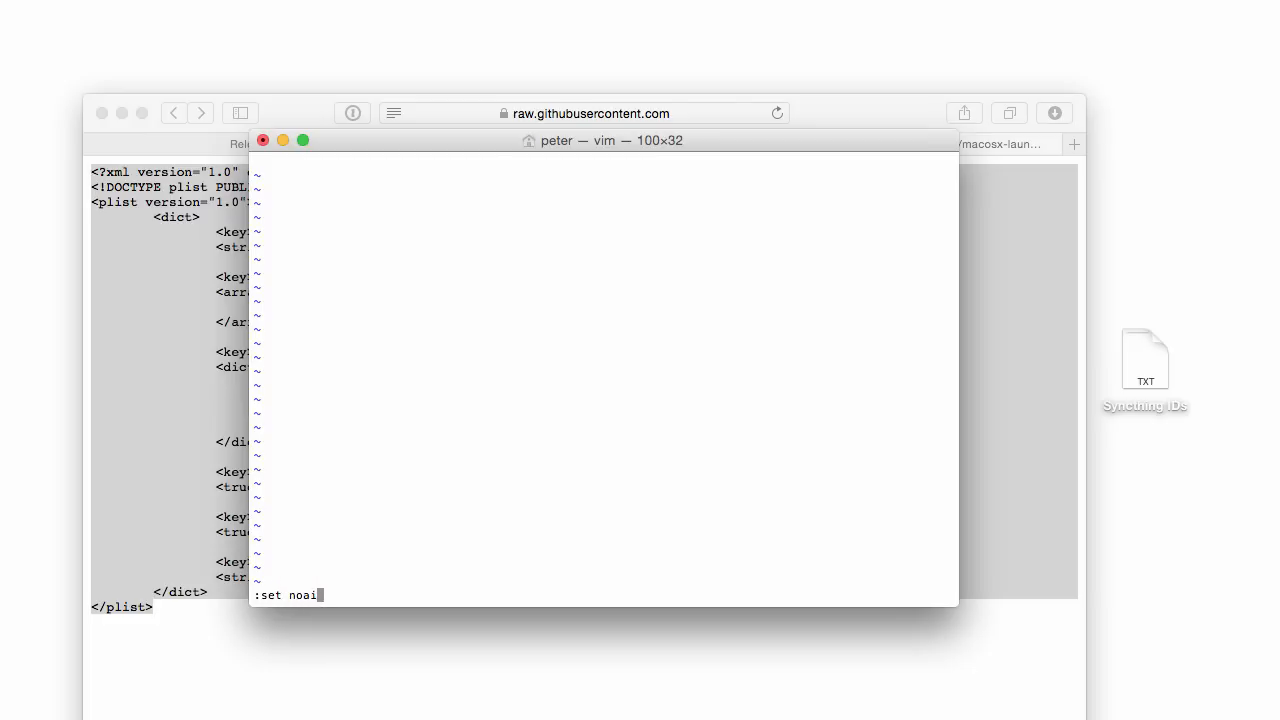
{"action": "key", "text": "Return"}
{"action": "key", "text": "i"}
{"action": "key", "text": "super+v"}
{"action": "key", "text": "Escape"}
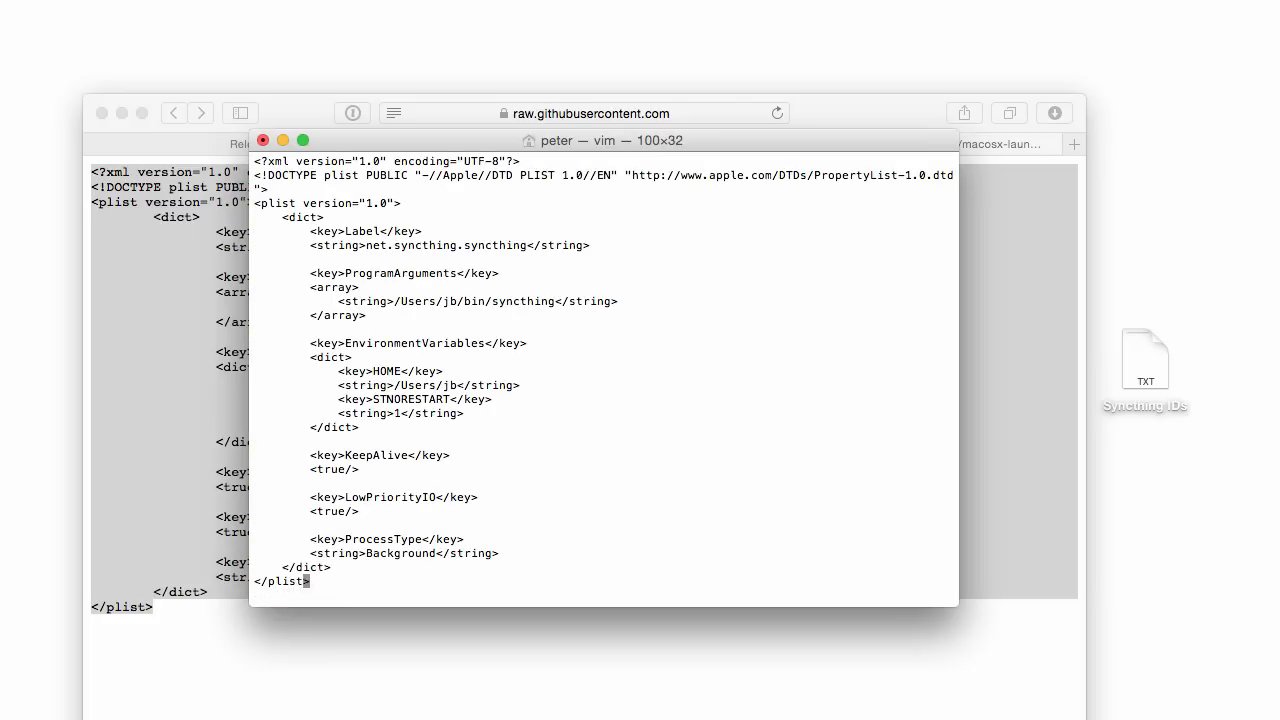
{"action": "key", "text": "super+Tab"}
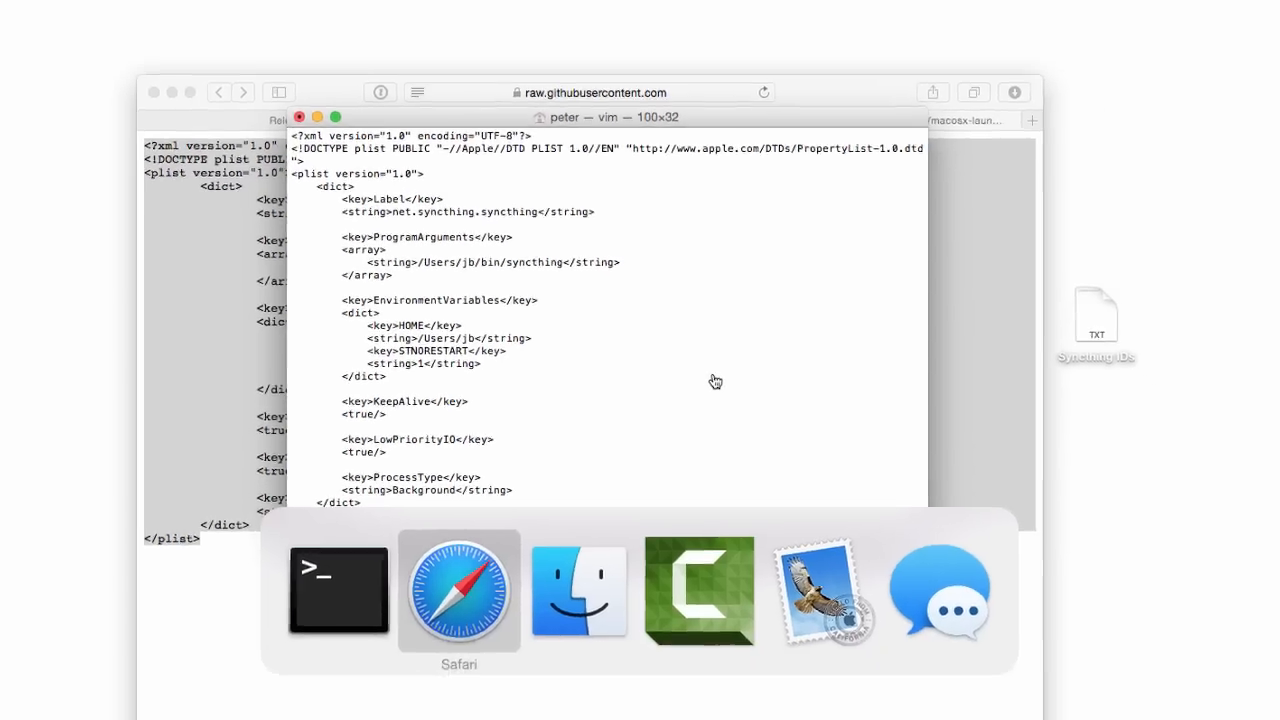
{"action": "key", "text": "super+a"}
{"action": "key", "text": "super+bracketleft"}
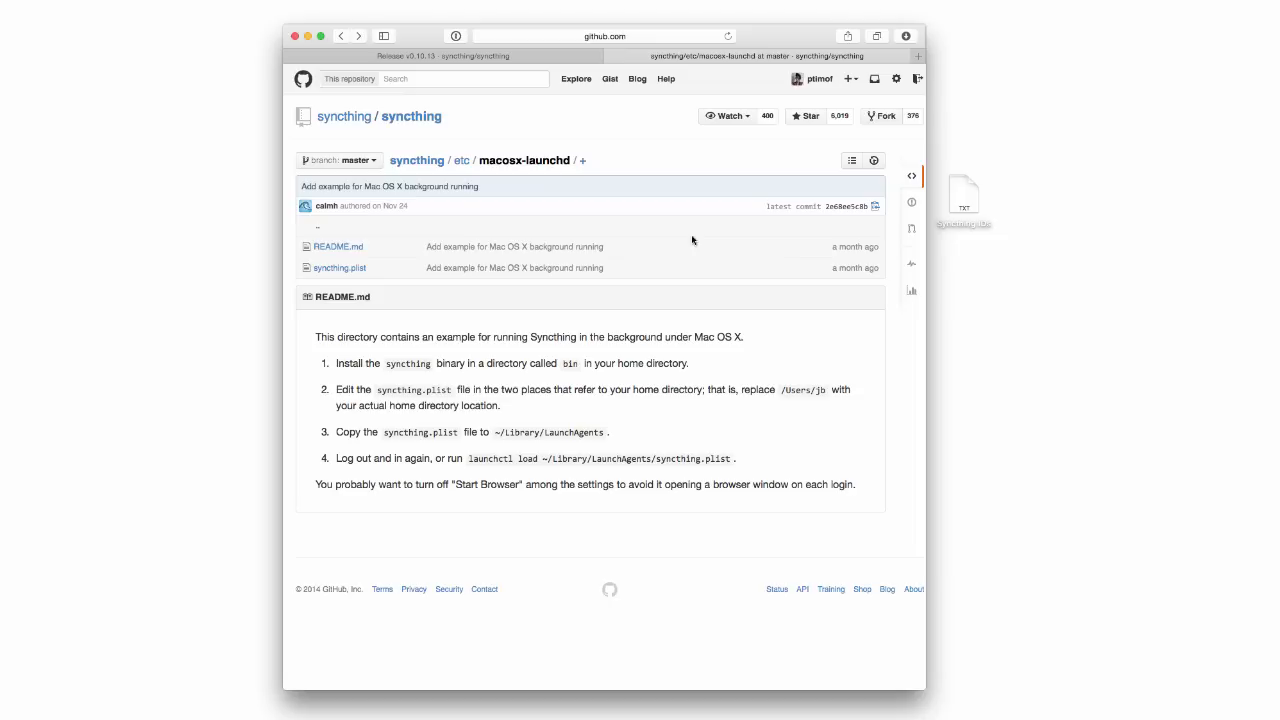
Replace jb with the user's own username on every line, then save and quit vi.
{"action": "key", "text": "super+Tab"}
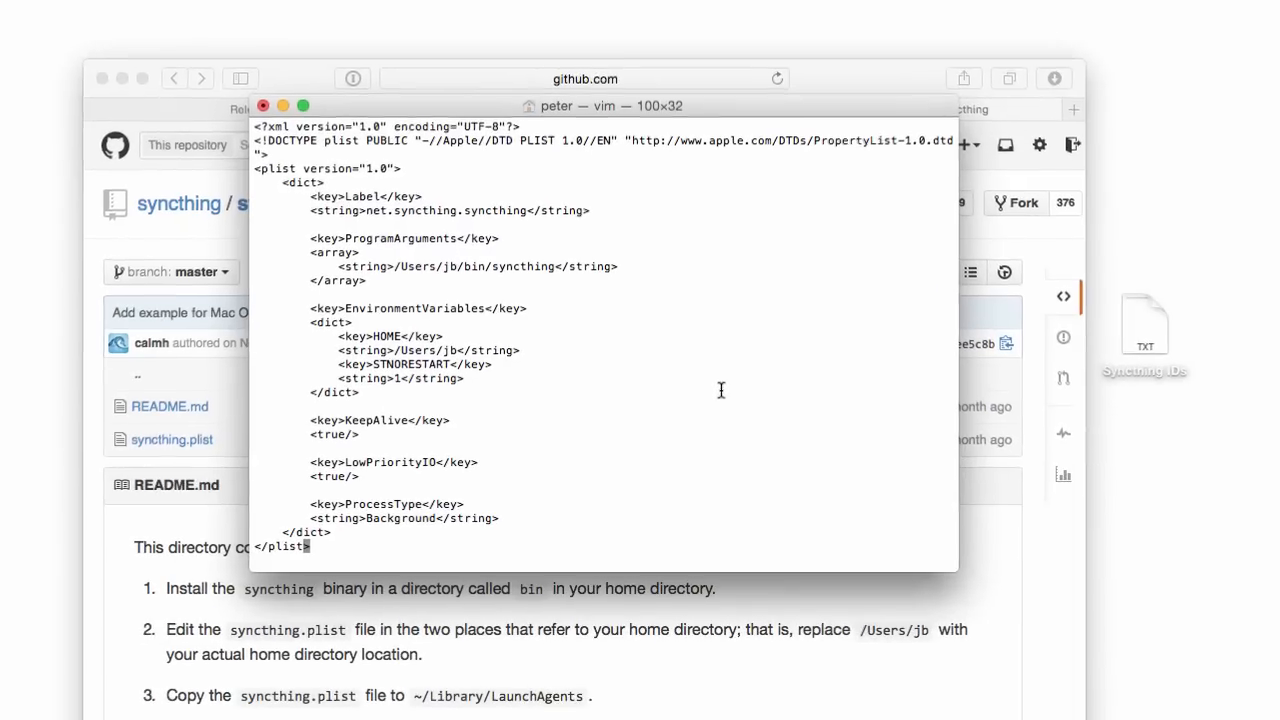
{"action": "type", "text": ":1,$s/"}
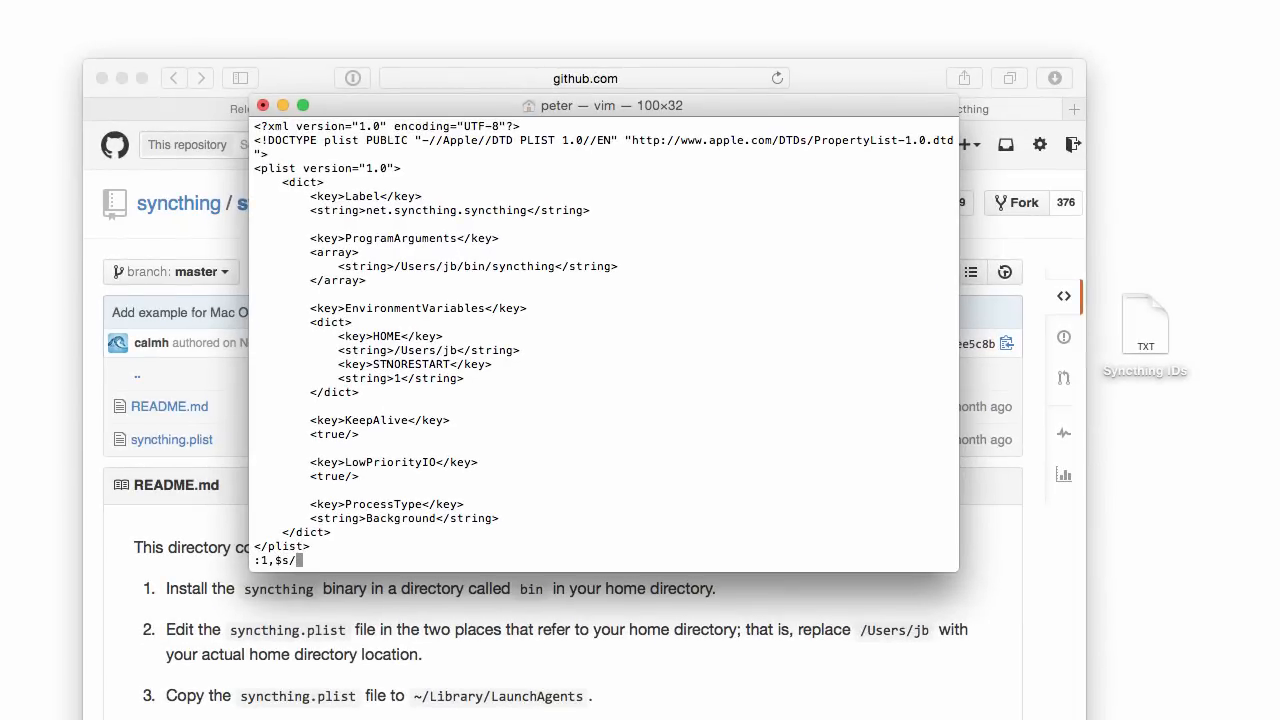
{"action": "type", "text": "jb/peter/"}
{"action": "key", "text": "Return"}
{"action": "type", "text": ":w"}
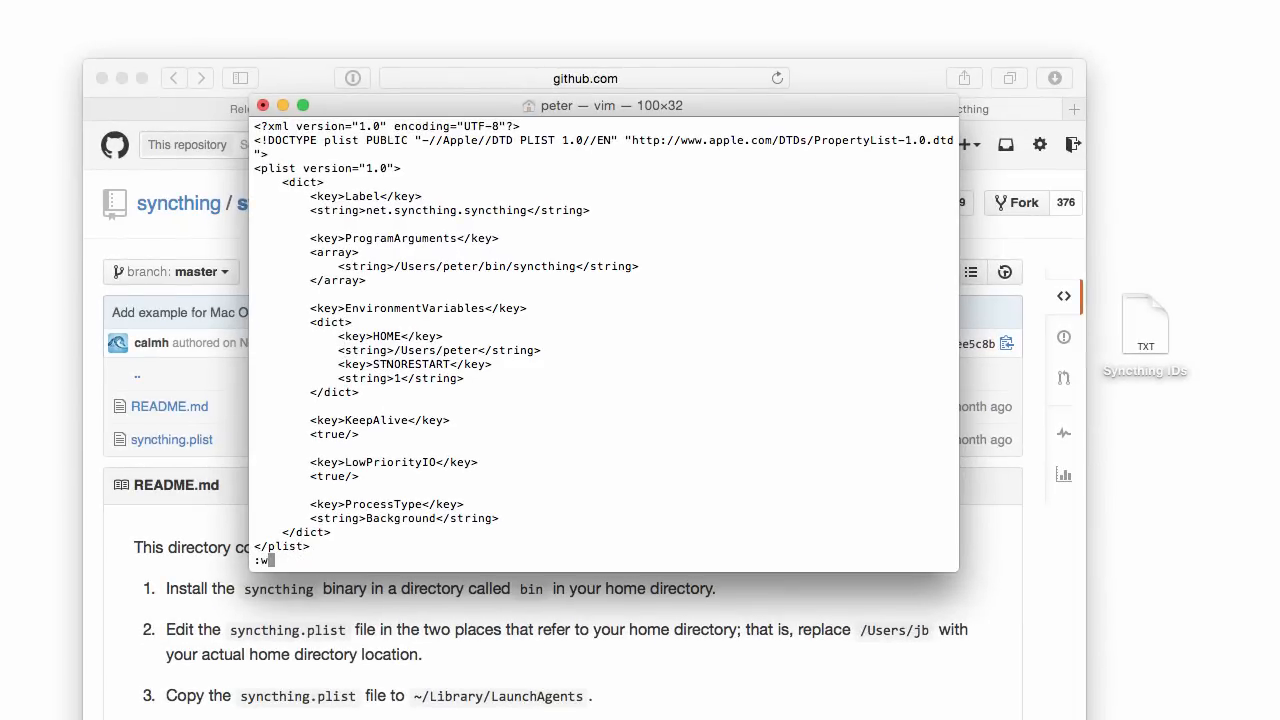
{"action": "key", "text": "Return"}
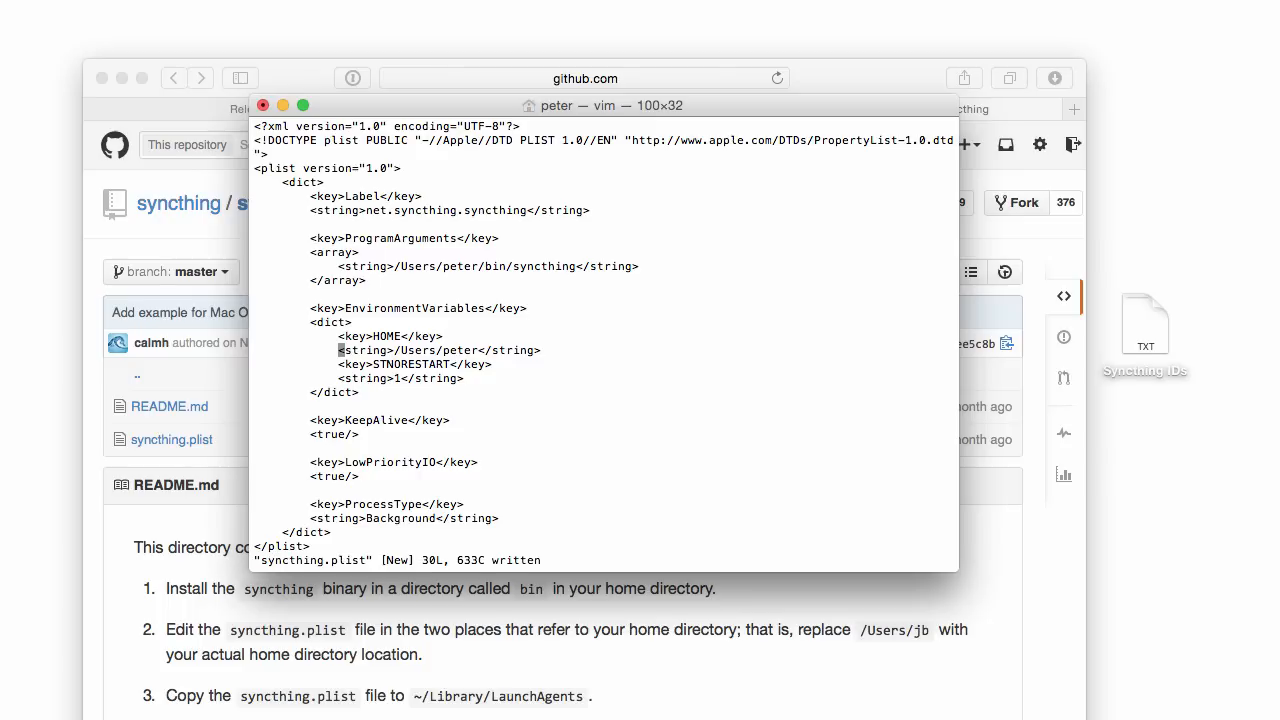
{"action": "type", "text": ":q"}
{"action": "key", "text": "Return"}
Copy syncthing.plist to ~/Library/LaunchAgents and load it with launchctl load !$.
{"action": "type", "text": "c"}
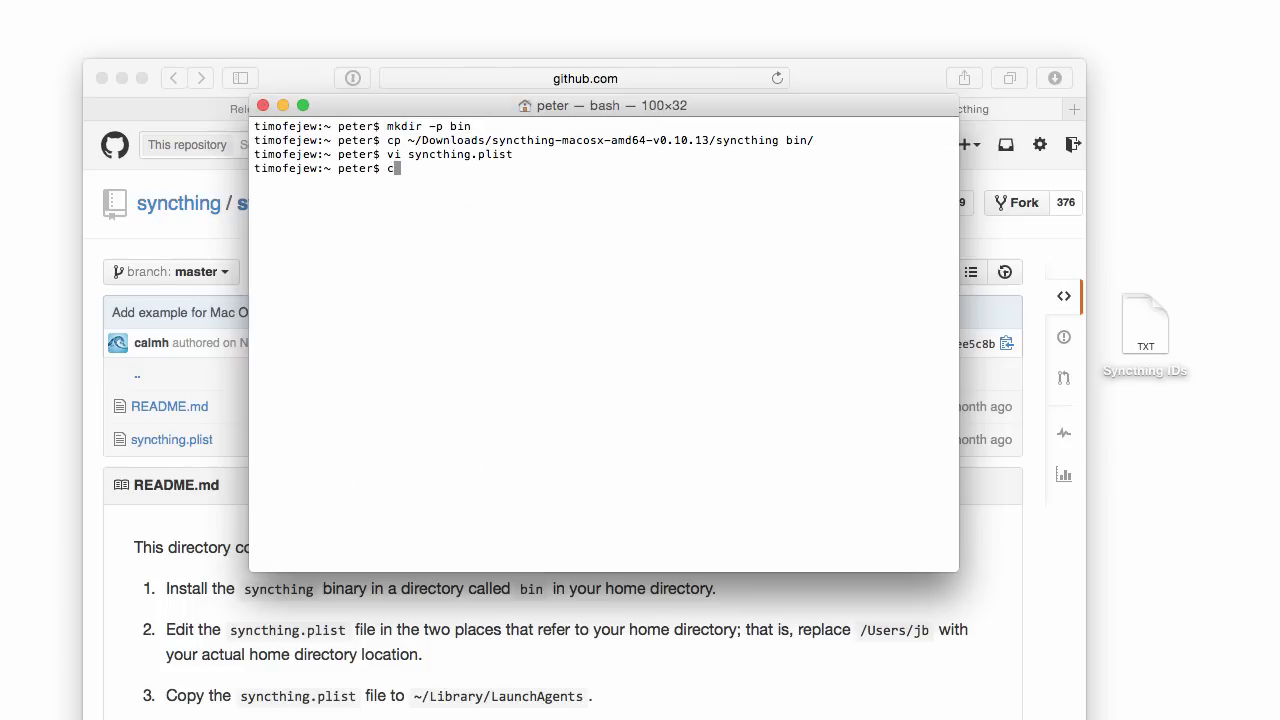
{"action": "type", "text": "p ~/Library/LaunchAgents/syncthing.ps"}
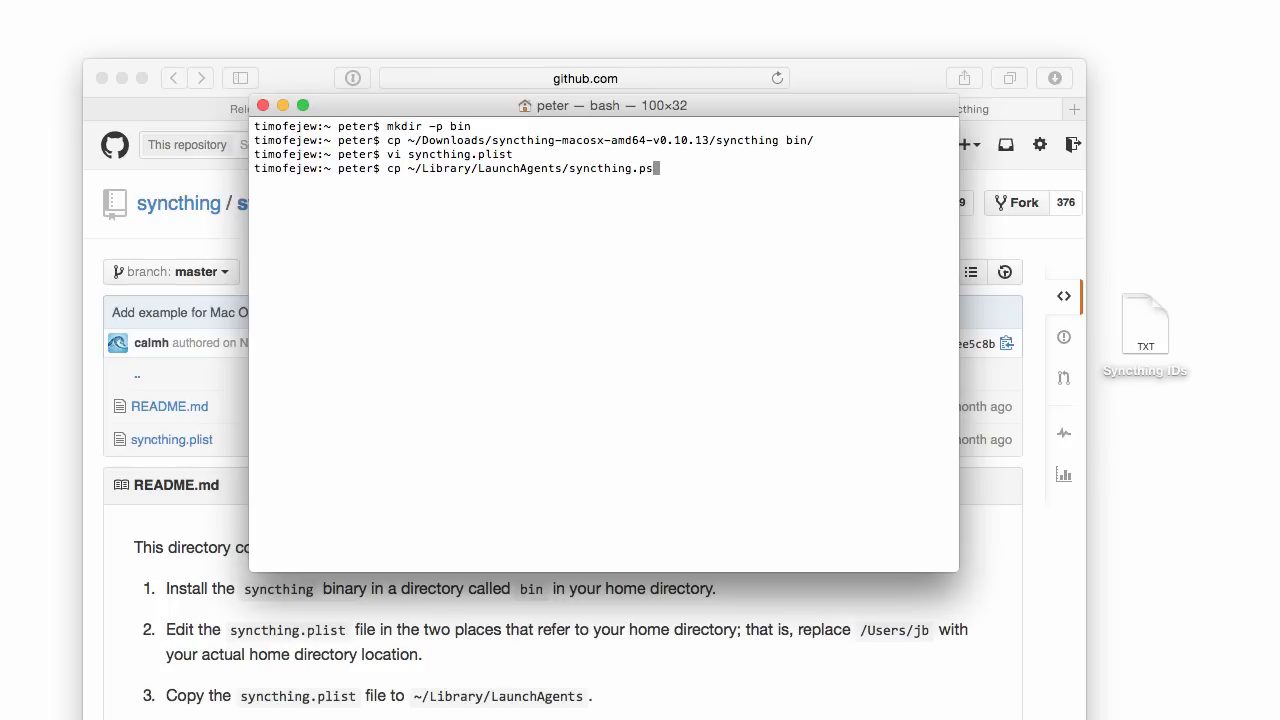
{"action": "key", "text": "BackSpace"}
{"action": "type", "text": "list"}
{"action": "key", "text": "ctrl+a"}
{"action": "key", "text": "Right"}
{"action": "key", "text": "Right"}
{"action": "key", "text": "Right"}
{"action": "type", "text": "syncthing.plist"}
{"action": "key", "text": "Return"}
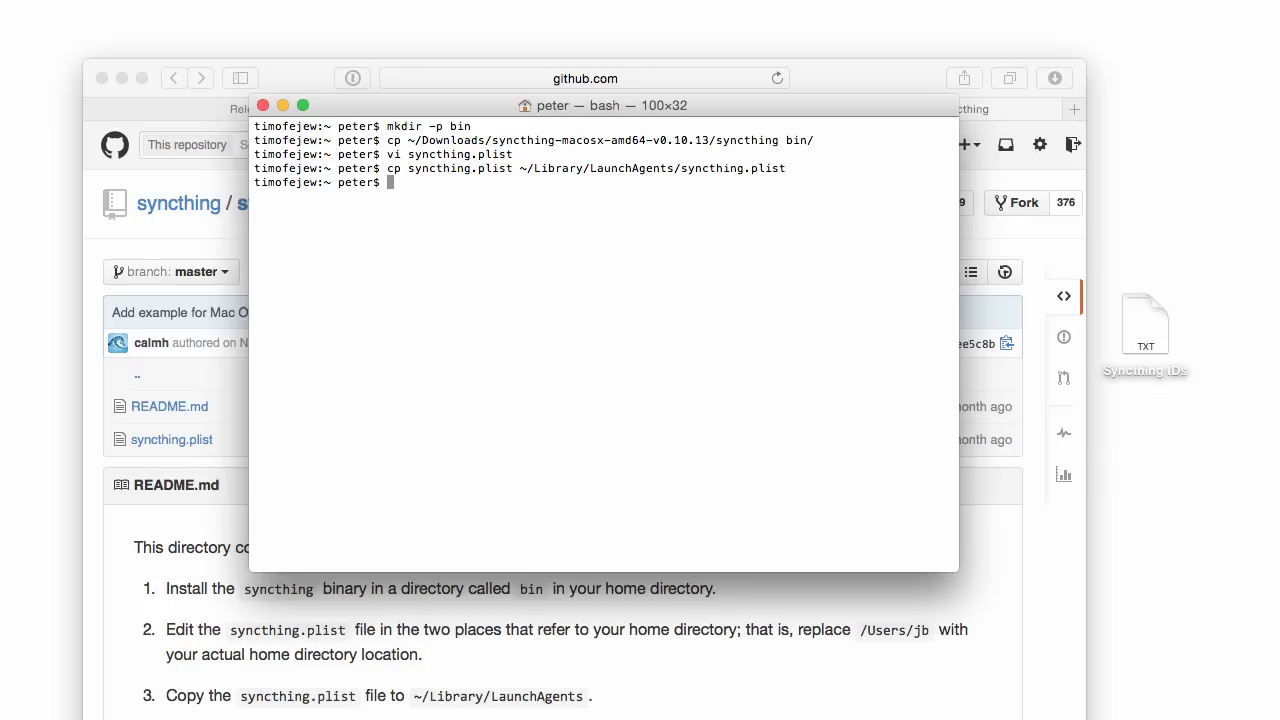
{"action": "type", "text": "launchctl load !$"}
{"action": "key", "text": "Return"}
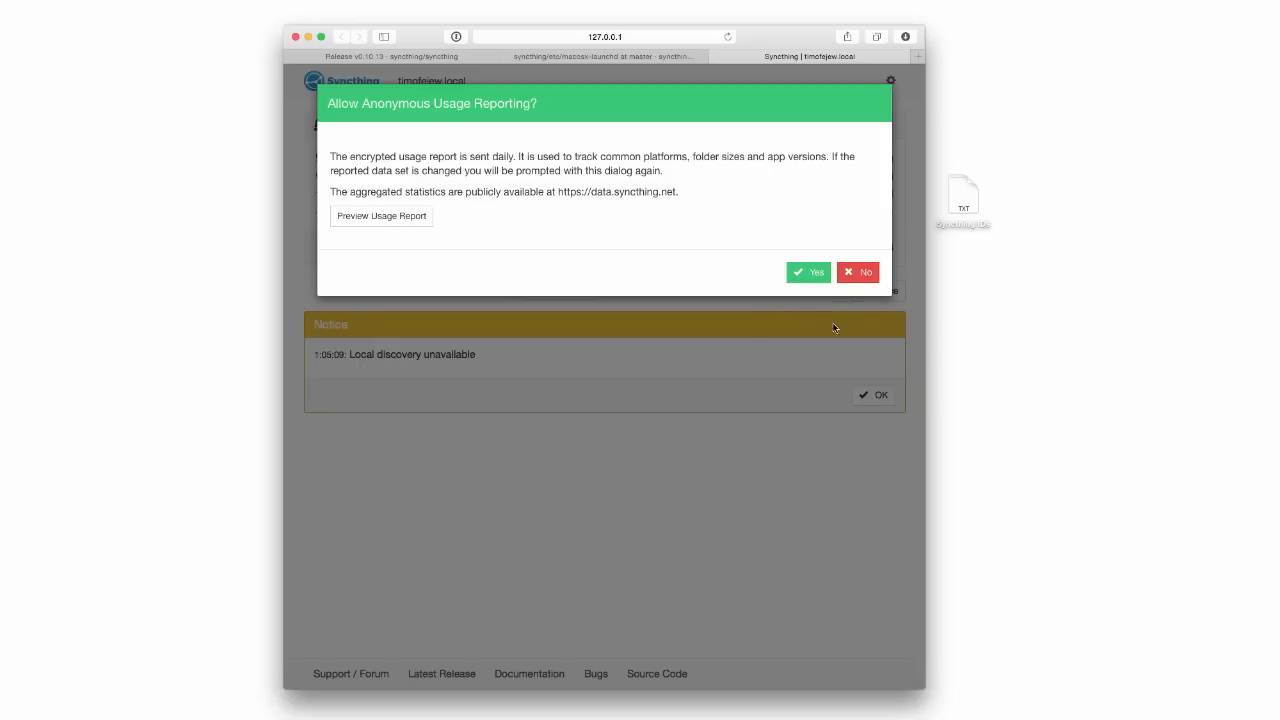
Answer No to usage reporting and OK the Local discovery unavailable notice.
{"action": "left_click", "coordinate": [858, 272]}
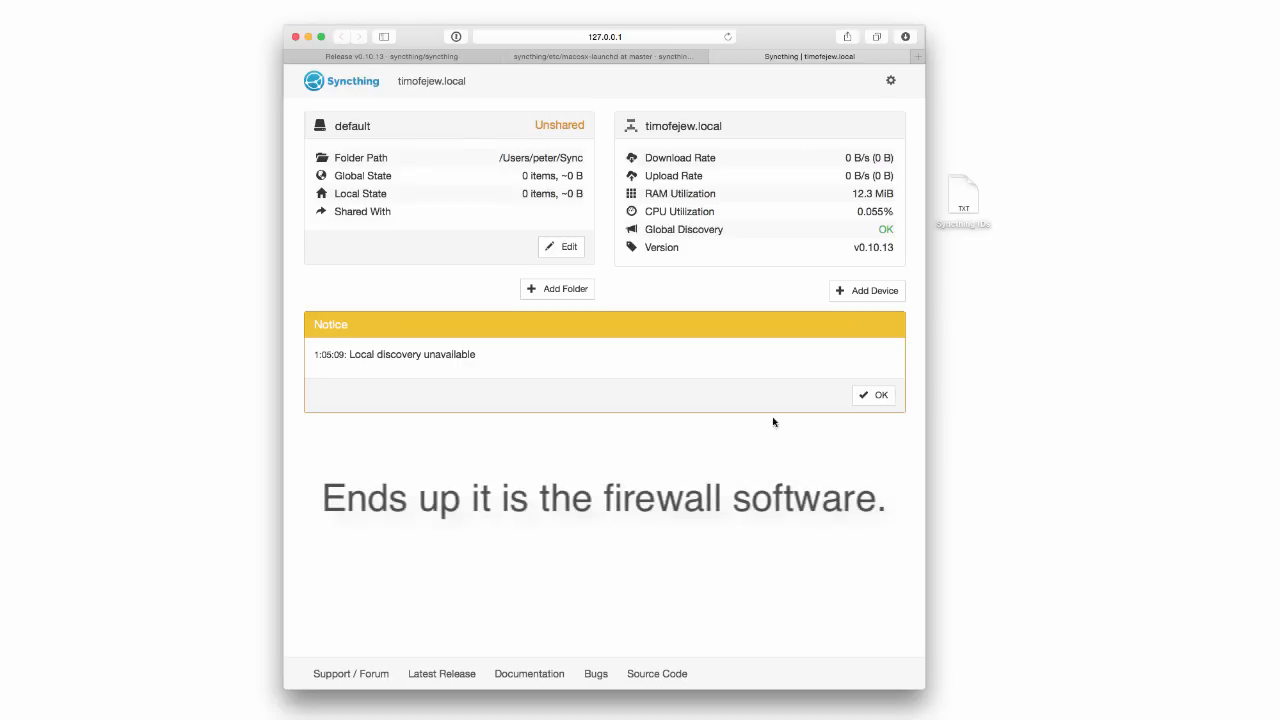
{"action": "left_click", "coordinate": [860, 396]}
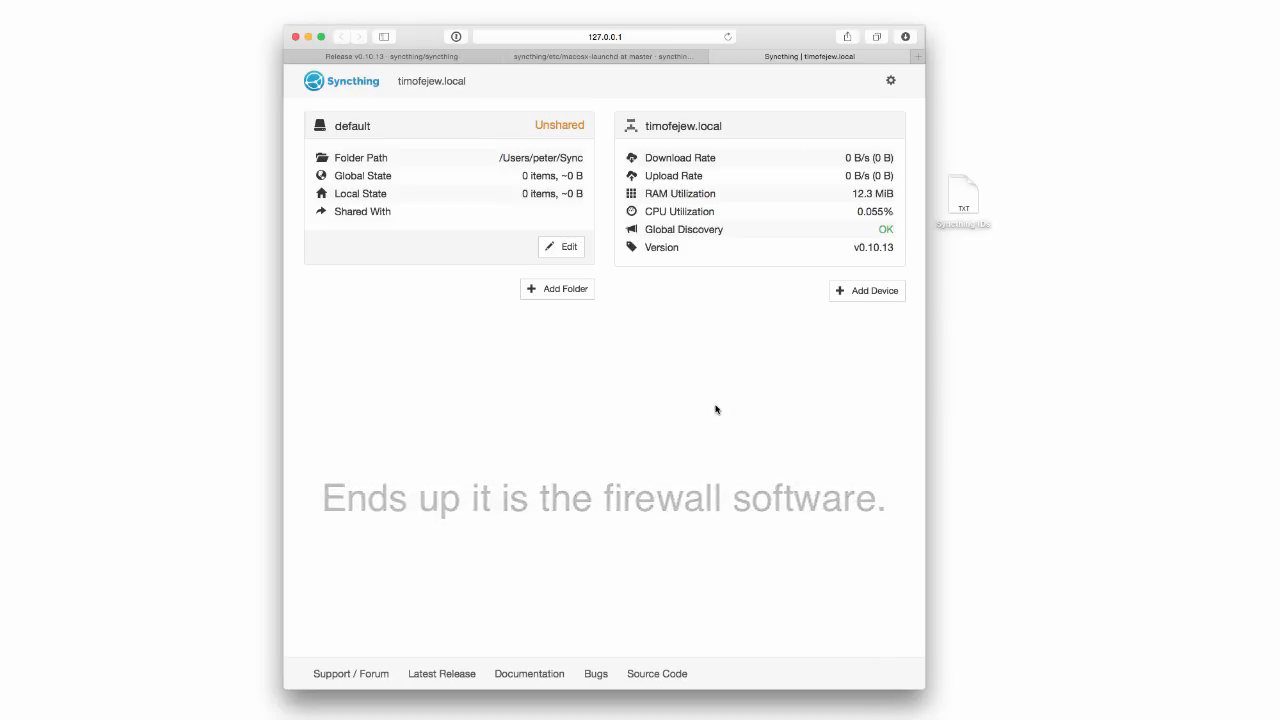
In Settings, disable Local Discovery, rename the device to the owner's MacBook Air, and save.
{"action": "left_click", "coordinate": [892, 82]}
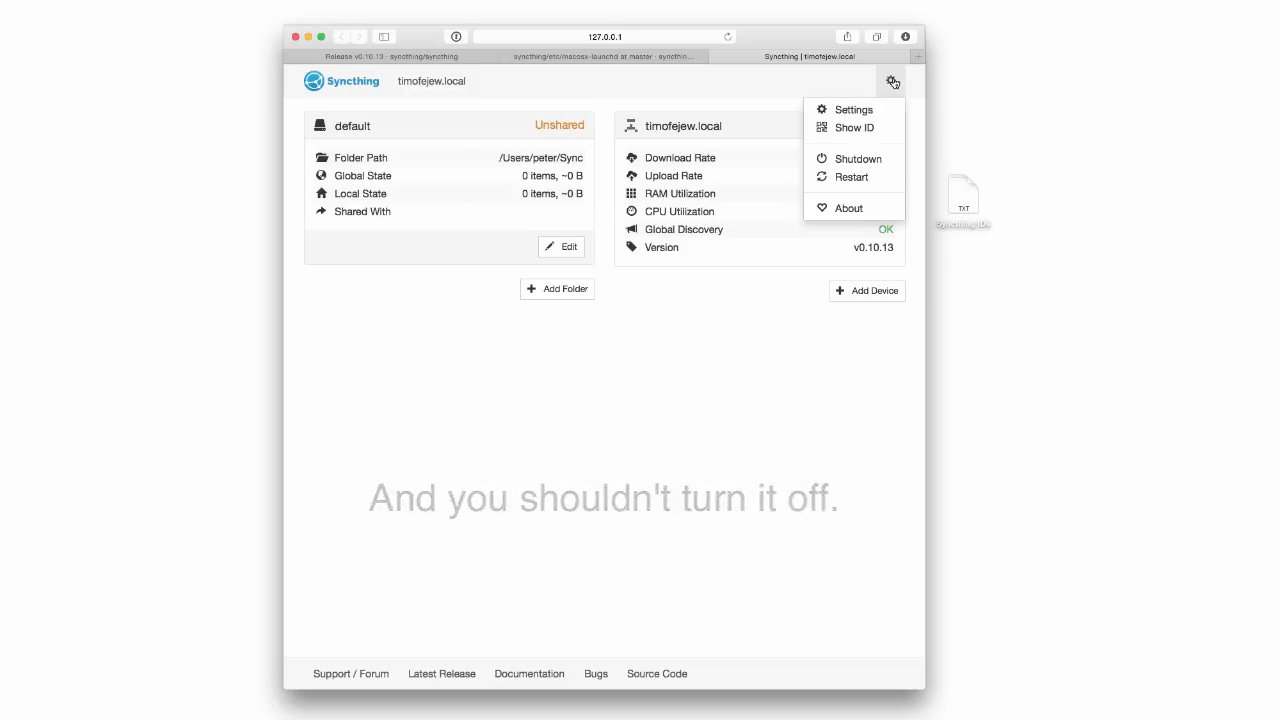
{"action": "left_click", "coordinate": [854, 110]}
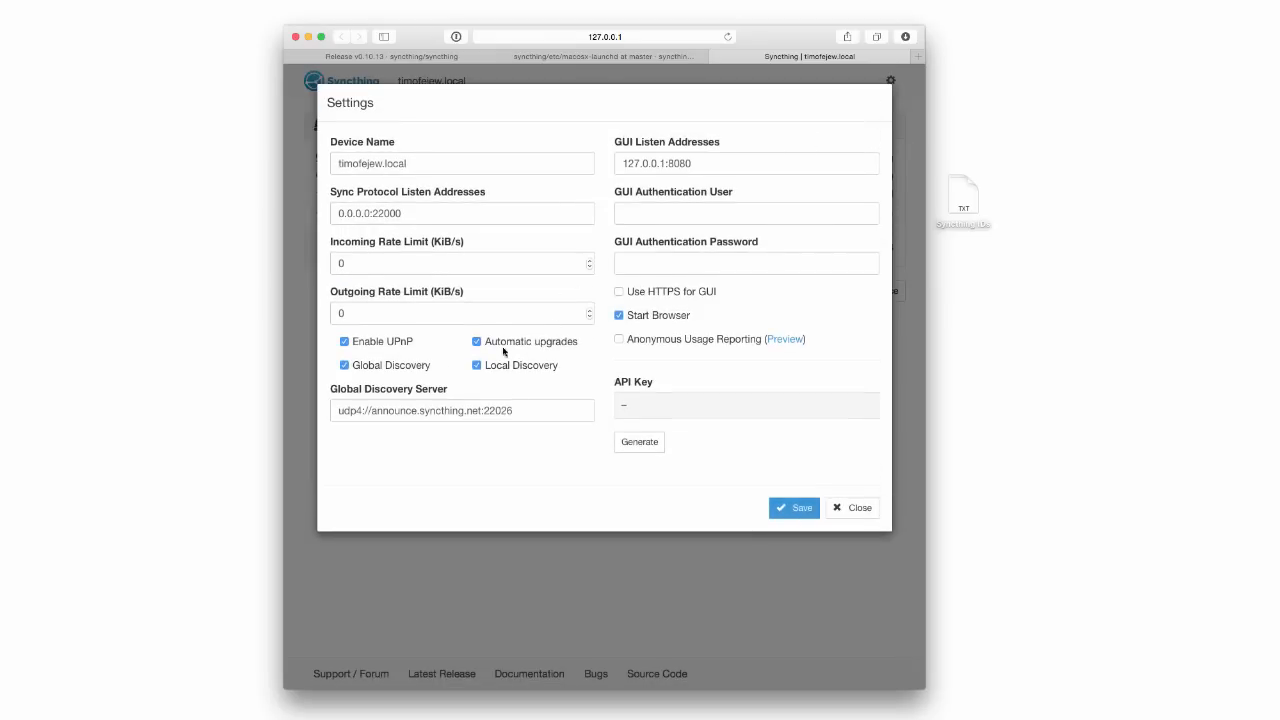
{"action": "left_click", "coordinate": [476, 366]}
{"action": "left_click", "coordinate": [432, 160]}
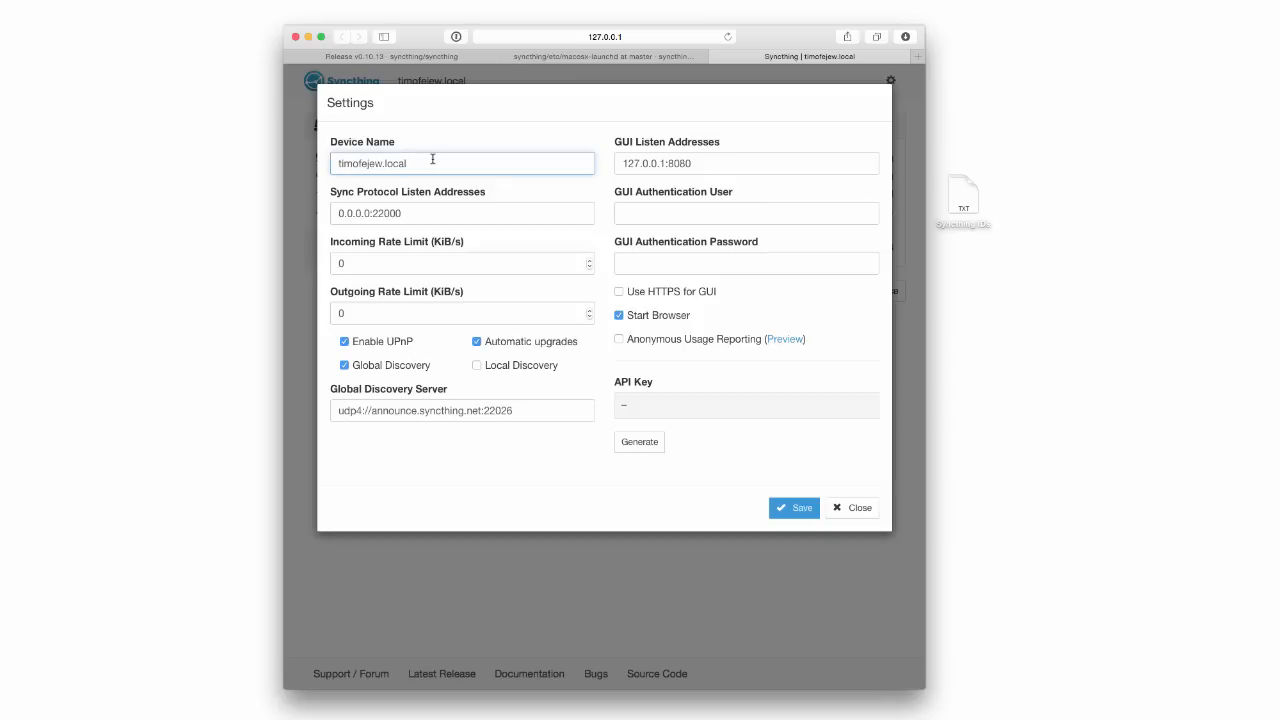
{"action": "key", "text": "super+a"}
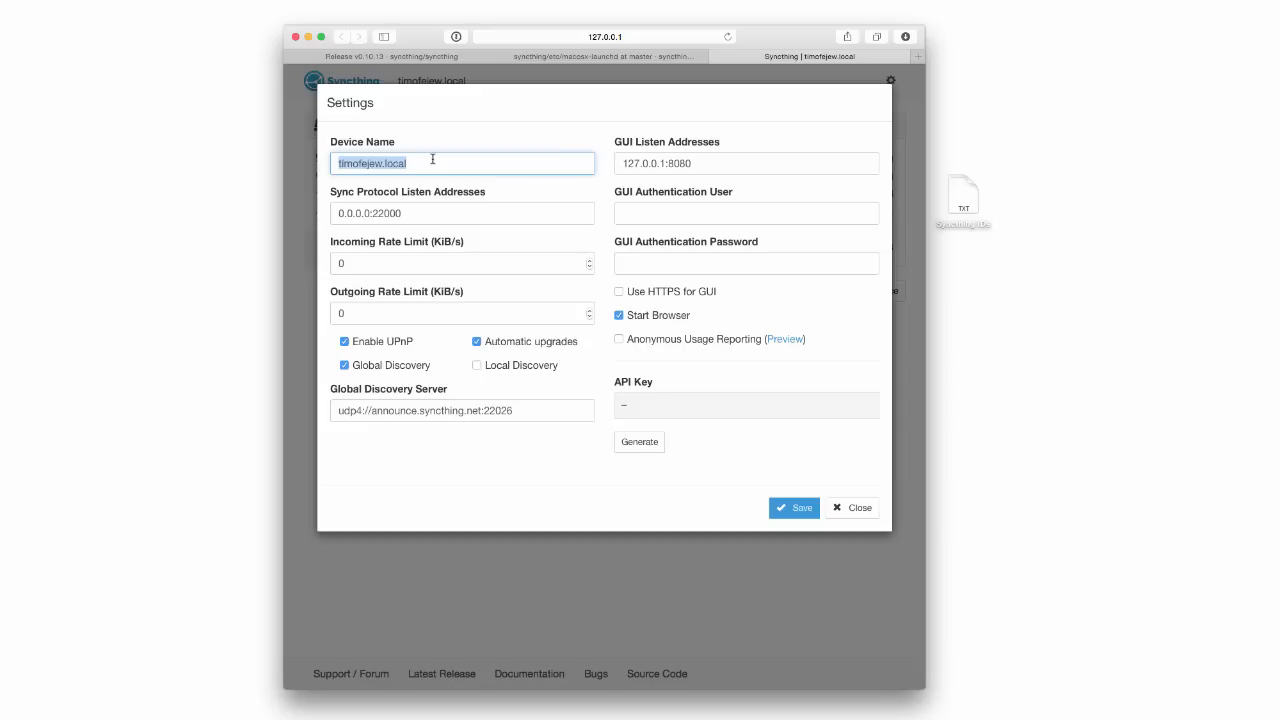
{"action": "type", "text": "Peter's "}
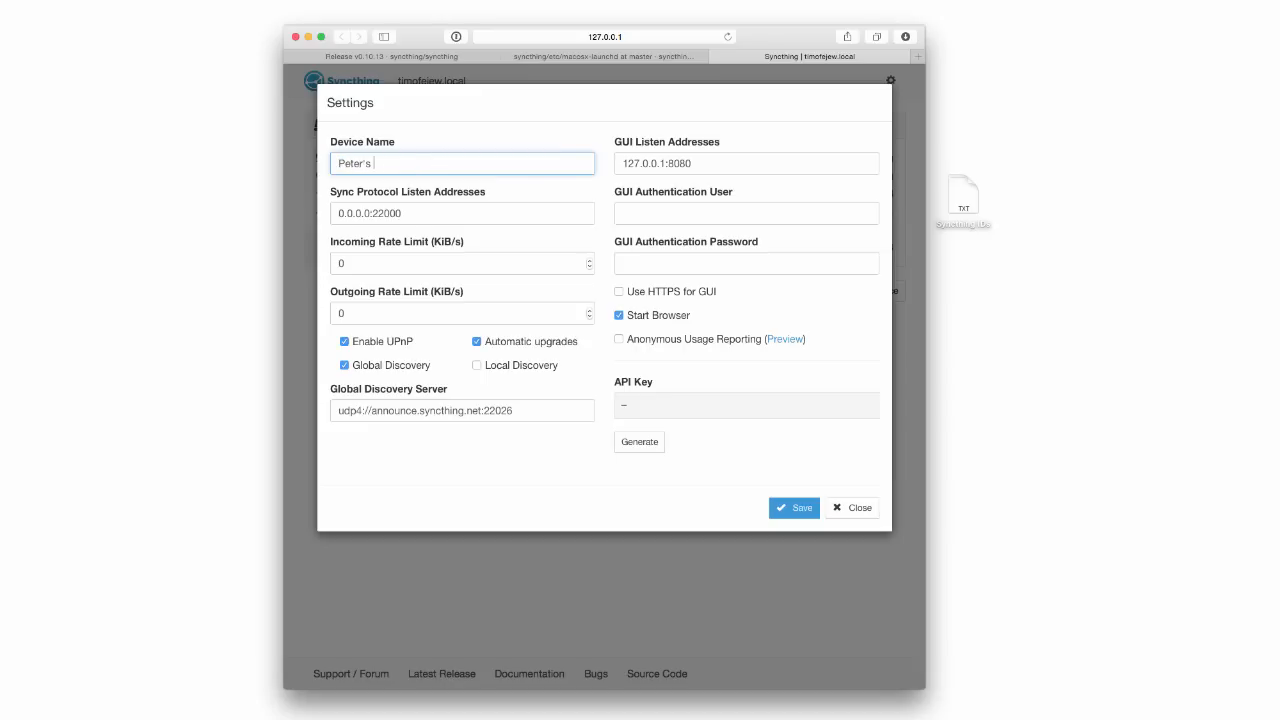
{"action": "type", "text": "Macbook Air"}
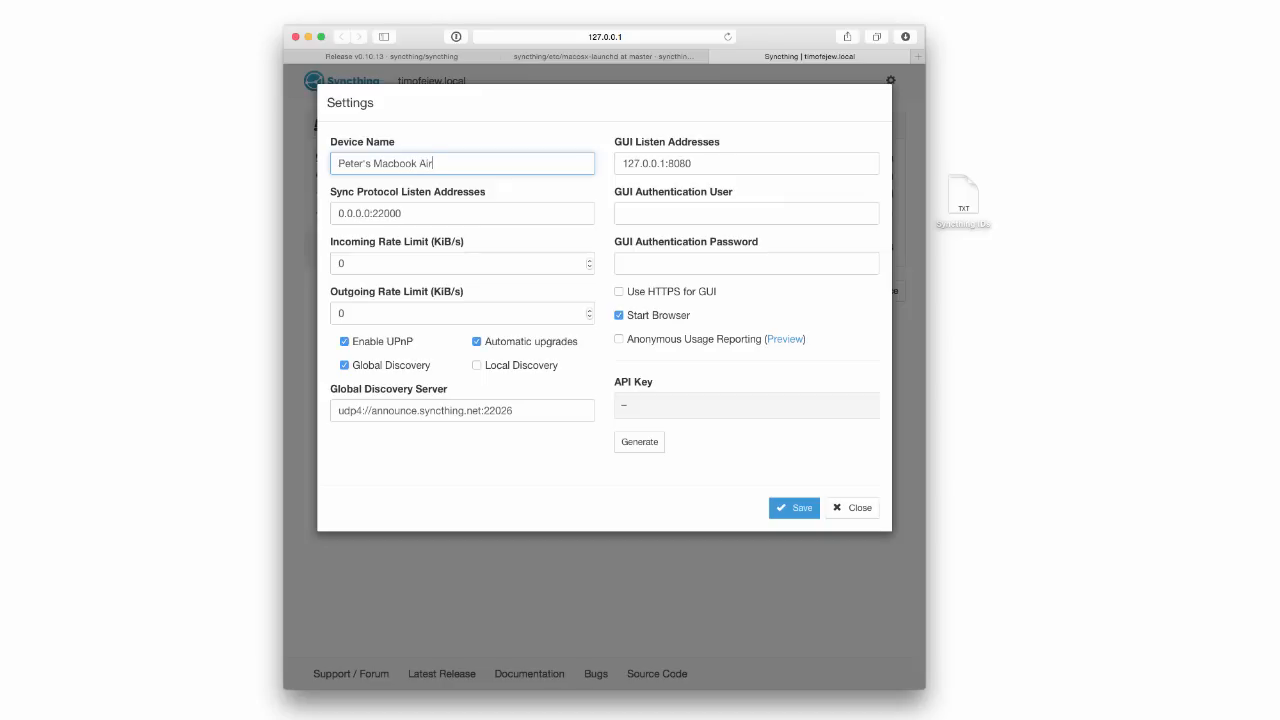
{"action": "left_click", "coordinate": [787, 509]}
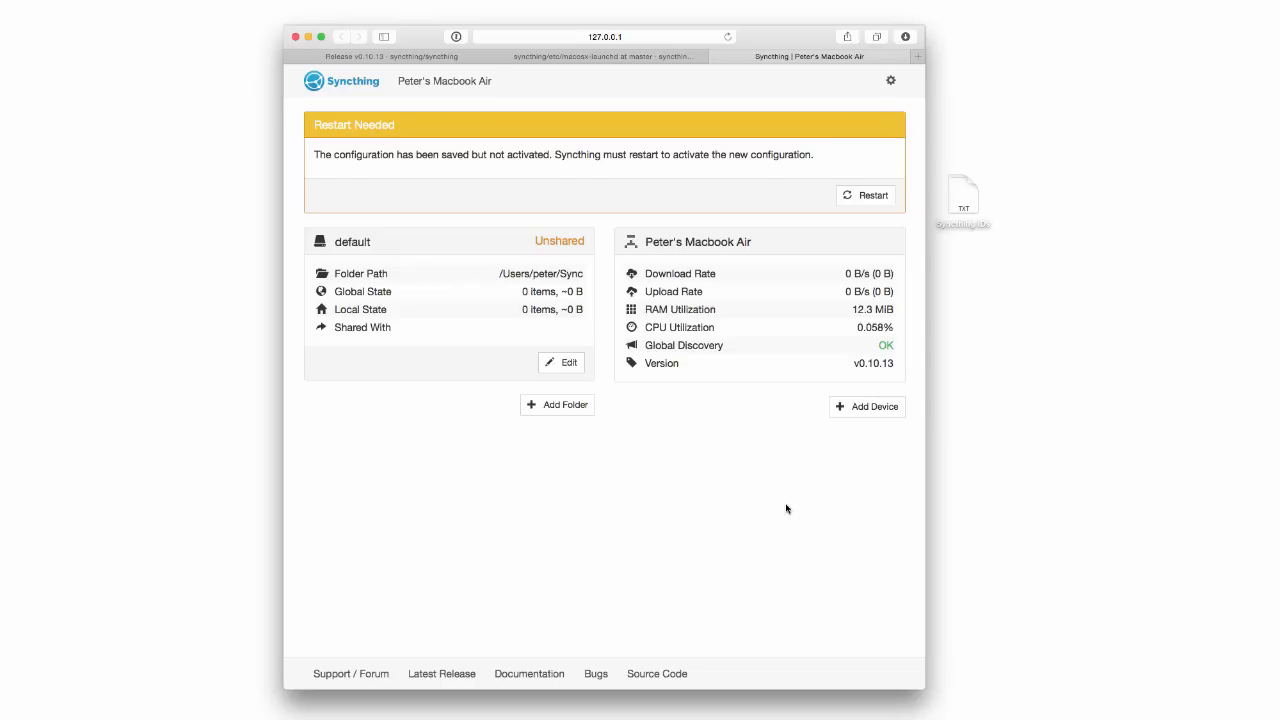
Add the iMac as a device by pasting its ID from the Syncthing IDs note.
{"action": "double_click", "coordinate": [970, 192]}
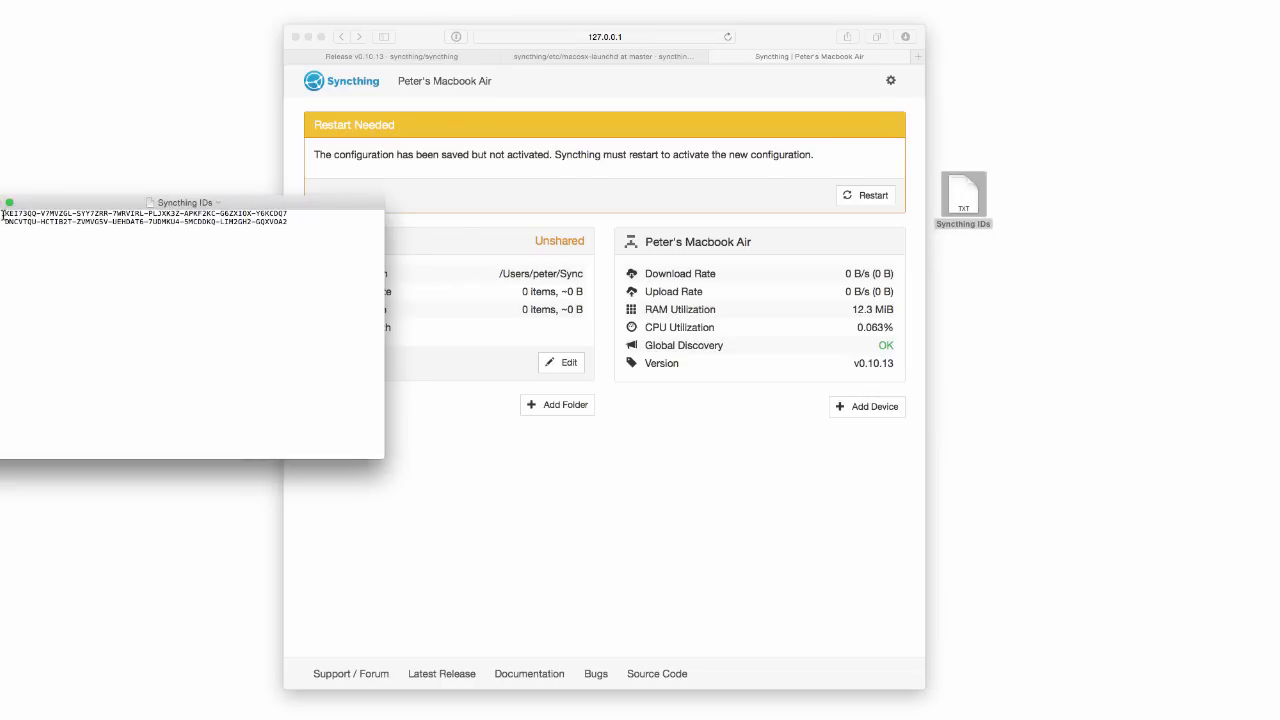
{"action": "left_click_drag", "start_coordinate": [30, 206], "coordinate": [228, 279]}
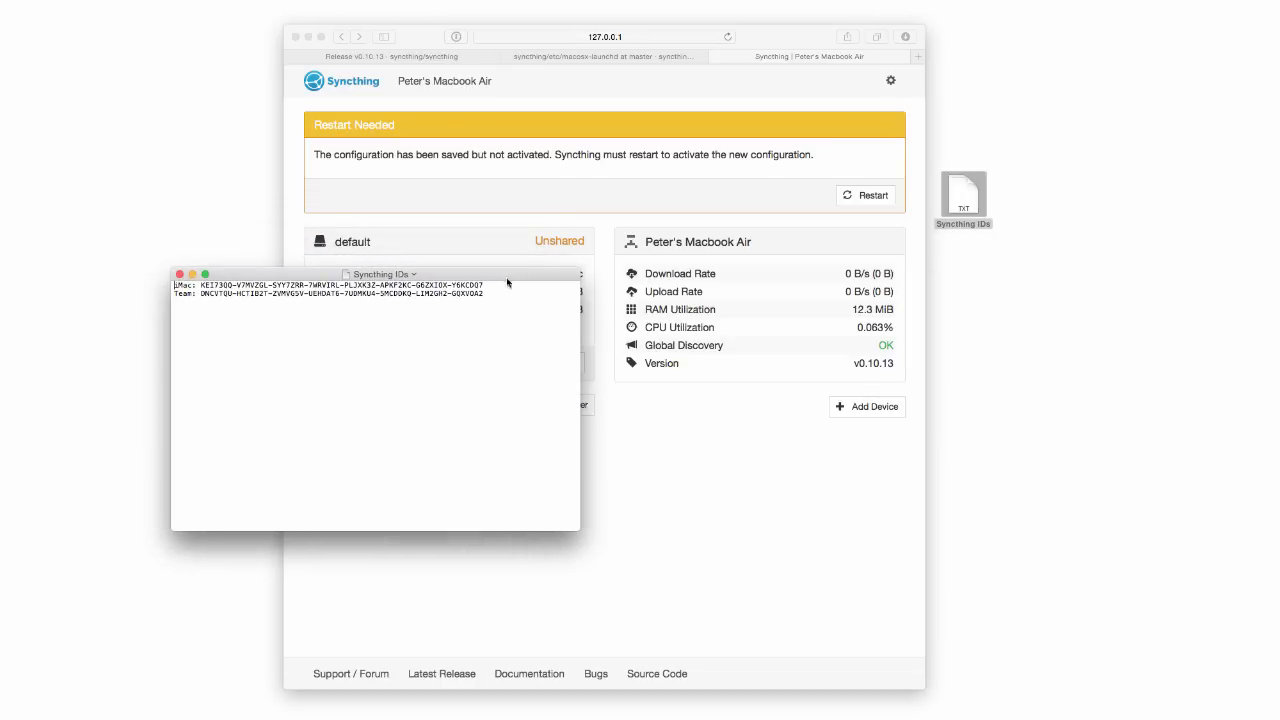
{"action": "left_click", "coordinate": [709, 371]}
{"action": "left_click", "coordinate": [862, 410]}
{"action": "left_click", "coordinate": [218, 310]}
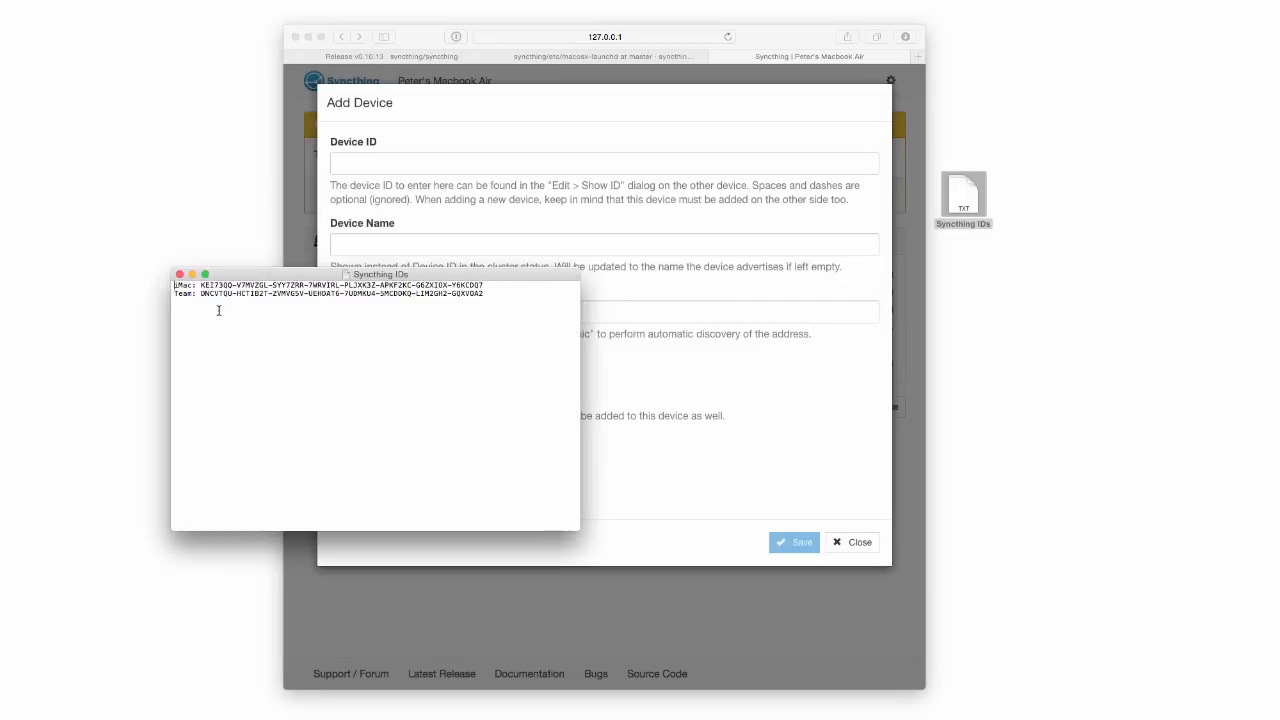
{"action": "double_click", "coordinate": [219, 285]}
{"action": "left_click", "coordinate": [485, 284], "text": "shift"}
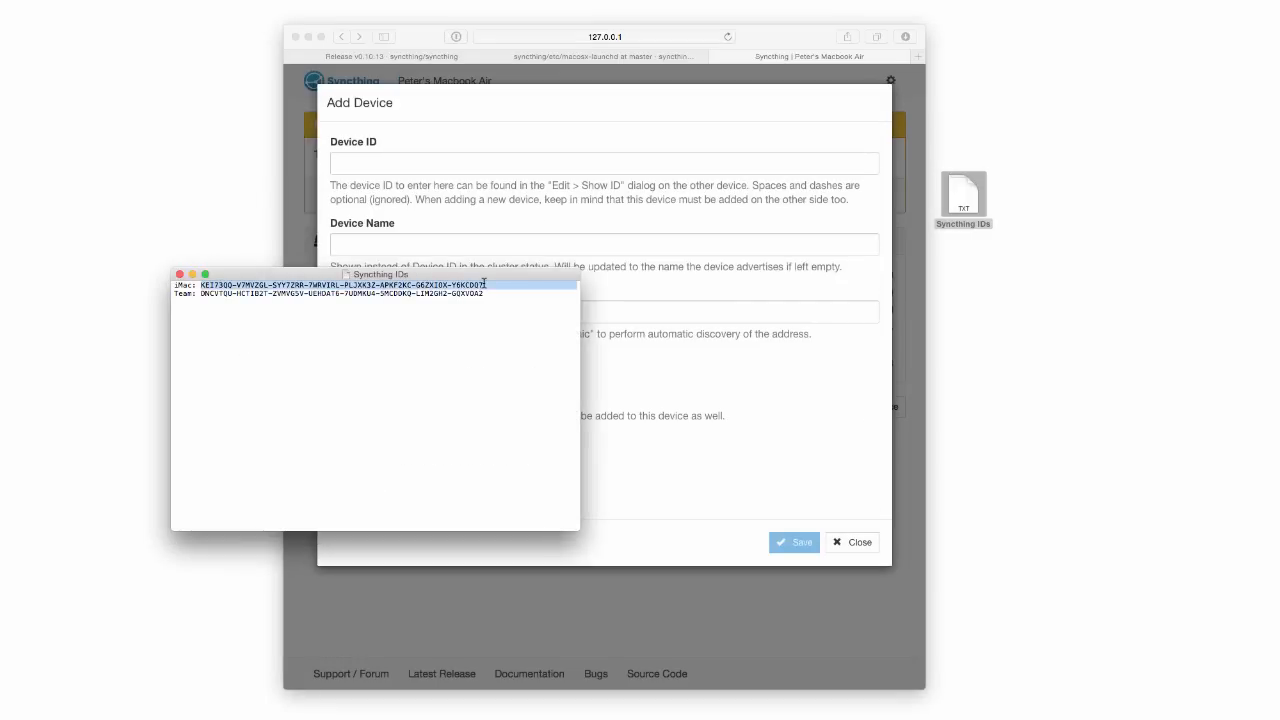
{"action": "left_click", "coordinate": [482, 284], "text": "shift"}
{"action": "left_click", "coordinate": [620, 162]}
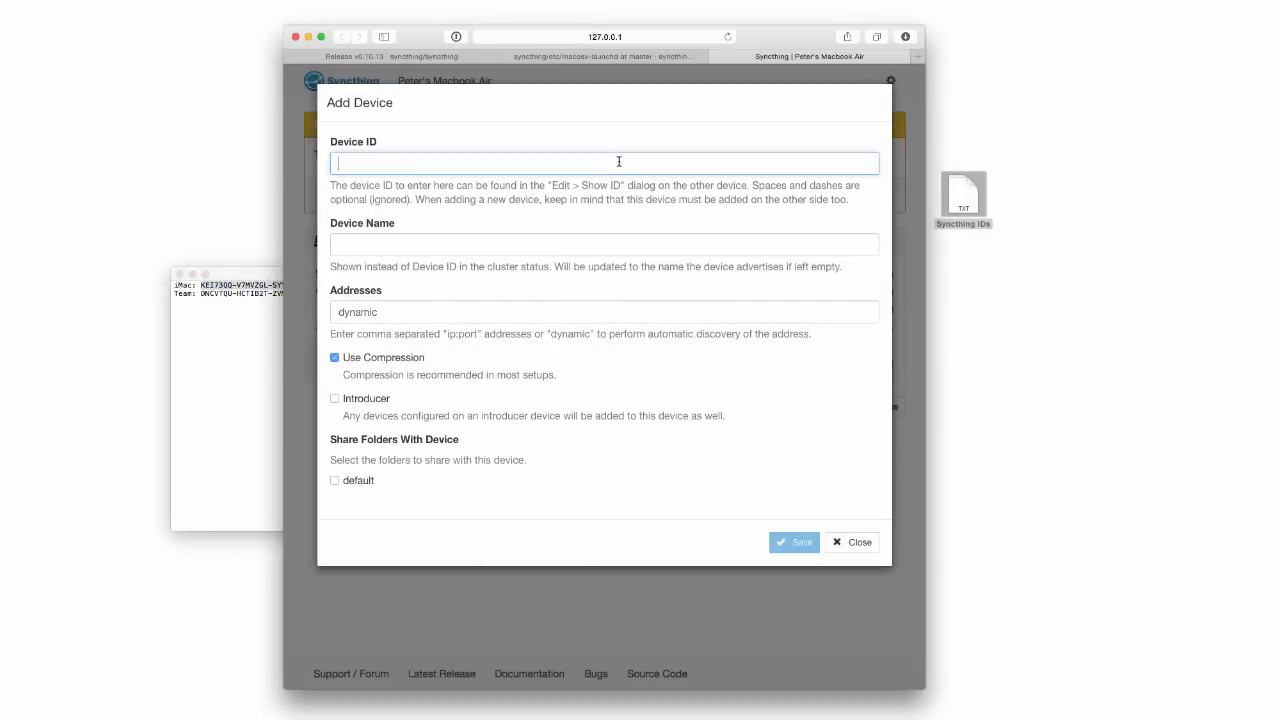
{"action": "type", "text": "KEI73QQ-V7MVZGL-SYY7ZRR-7WRVIRL-PLJXK3Z-APKF2KC-G6ZXIOX-Y6KCDQ7"}
{"action": "left_click", "coordinate": [792, 544]}
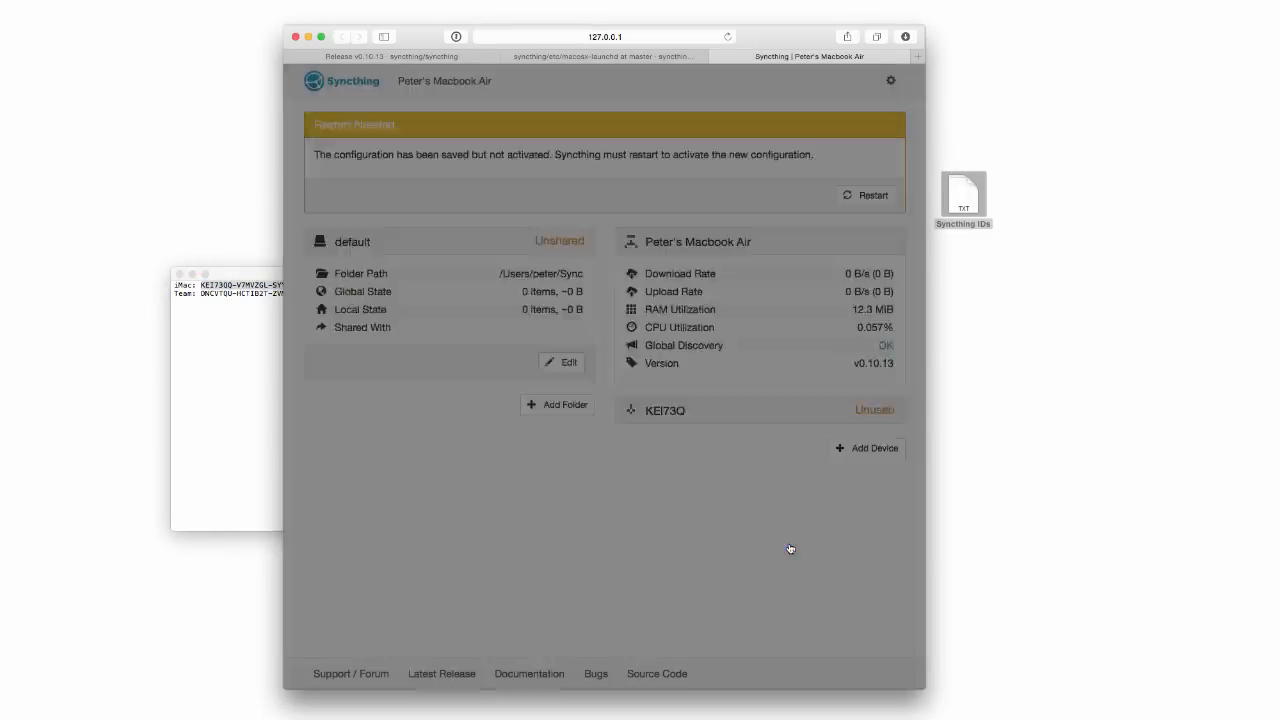
Add the team server as a second device using its ID copied from the note.
{"action": "left_click", "coordinate": [873, 334]}
{"action": "left_click", "coordinate": [237, 334]}
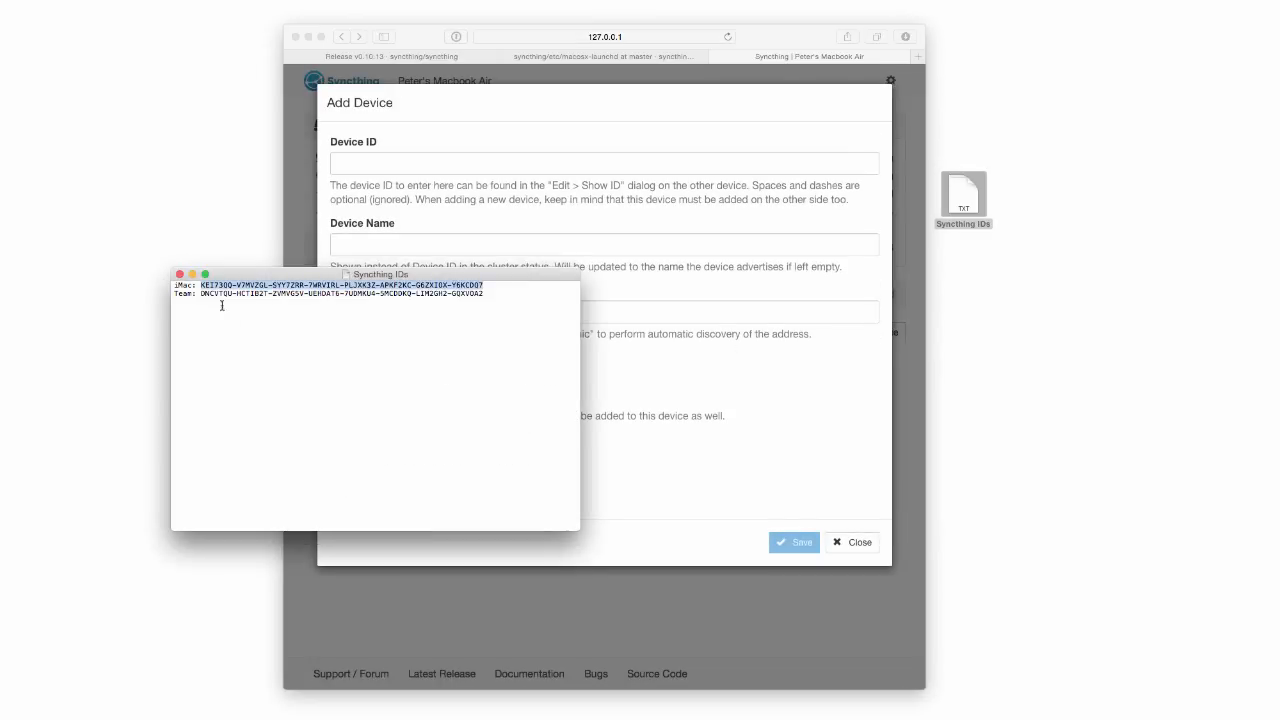
{"action": "double_click", "coordinate": [212, 293]}
{"action": "left_click", "coordinate": [483, 293], "text": "shift"}
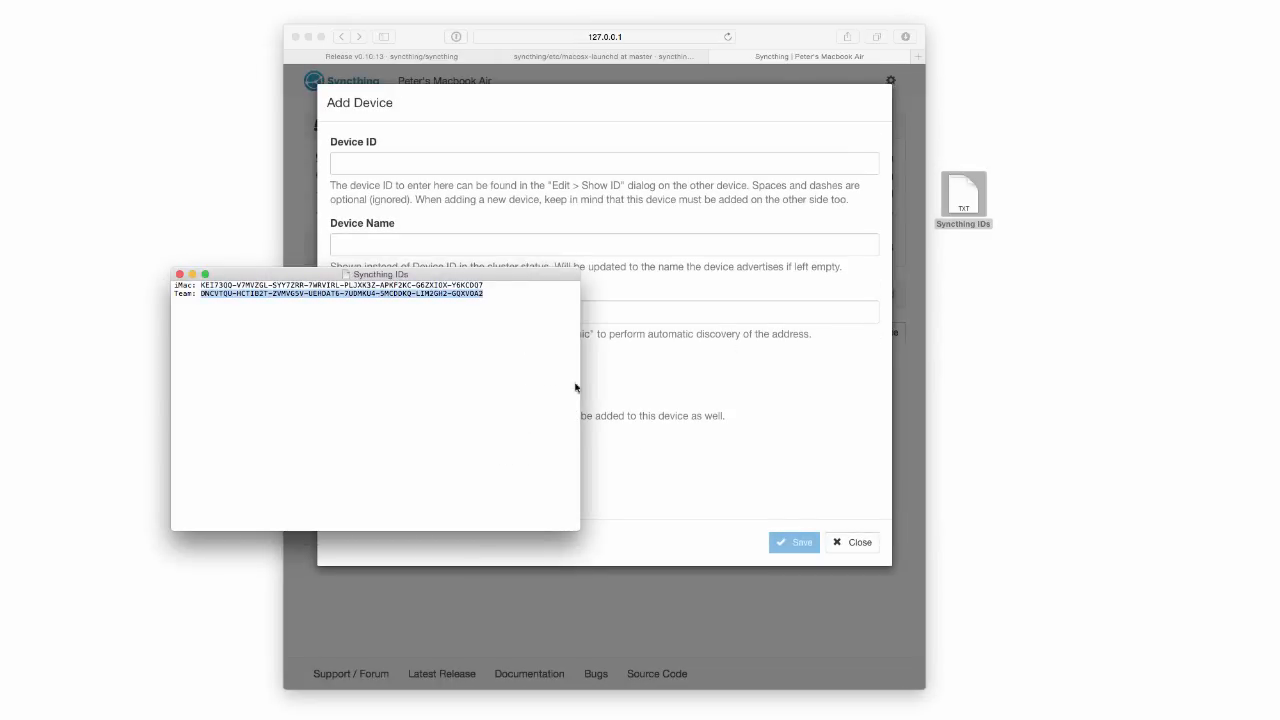
{"action": "left_click", "coordinate": [674, 478]}
{"action": "left_click", "coordinate": [496, 161]}
{"action": "key", "text": "ctrl+v"}
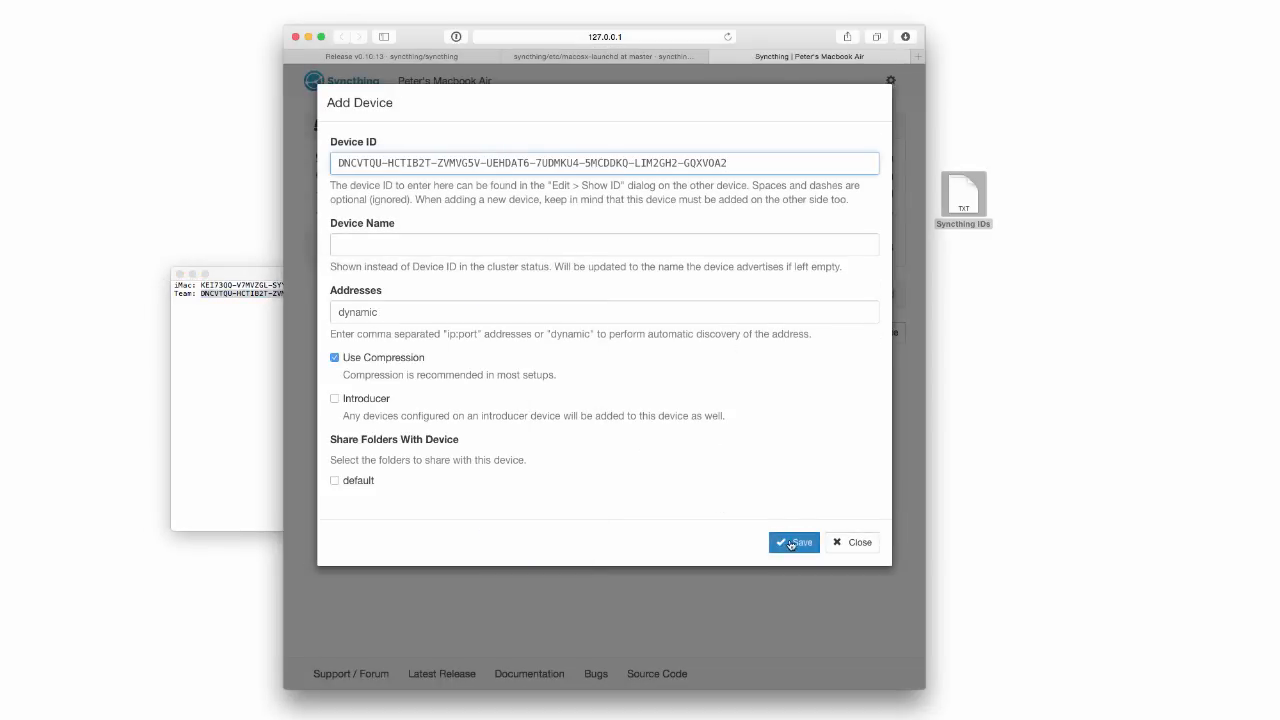
{"action": "key", "text": "Return"}
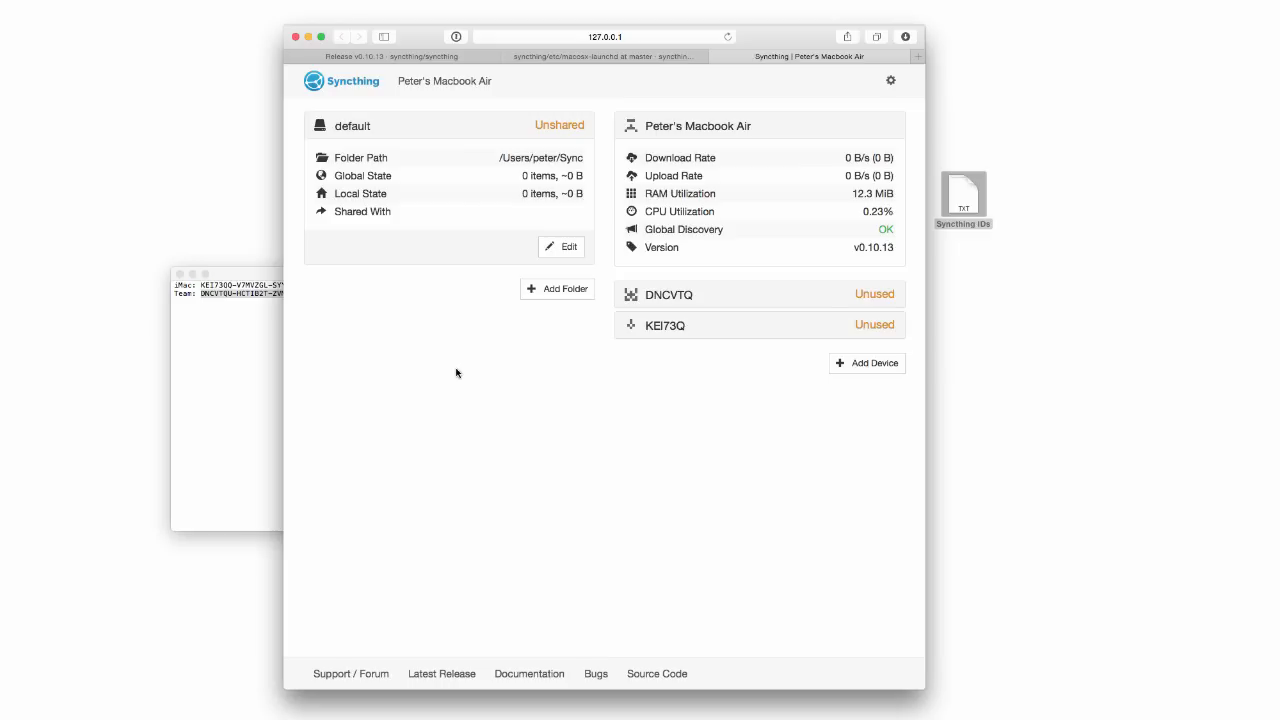
Remove the default folder and add folder ID 'personal' at ~/Personal, shared with the iMac.
{"action": "left_click", "coordinate": [568, 246]}
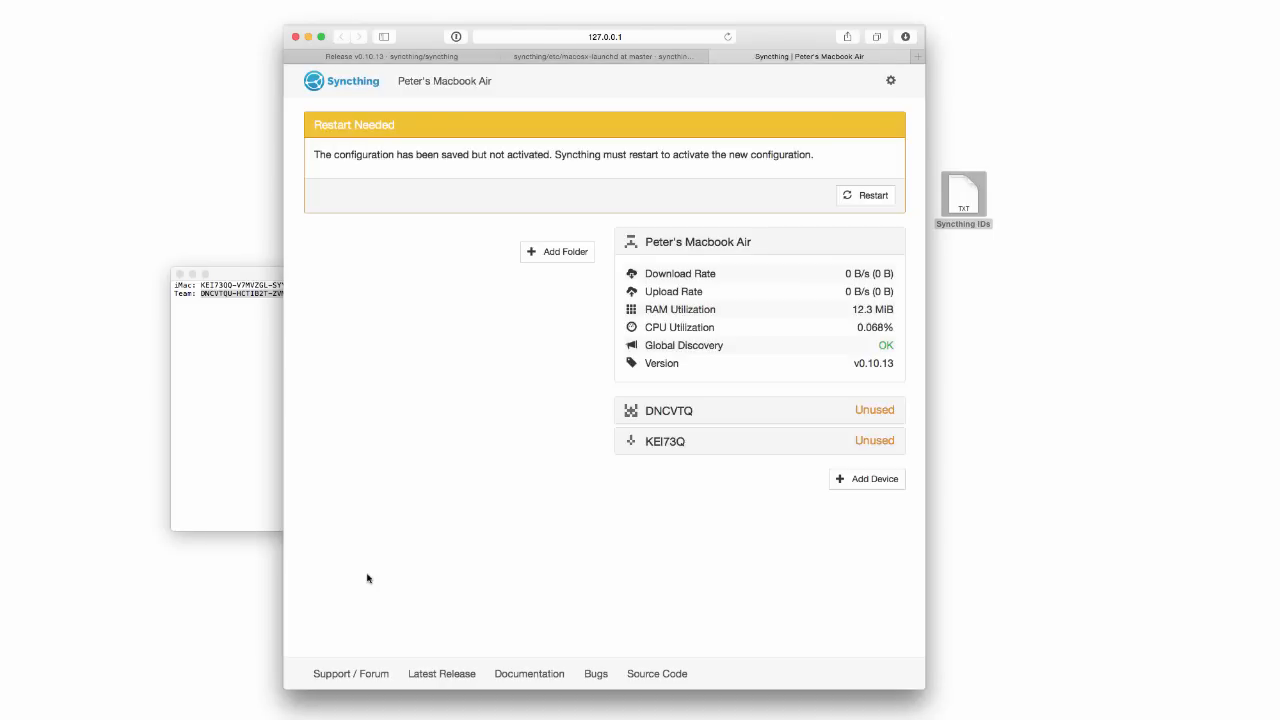
{"action": "left_click", "coordinate": [546, 251]}
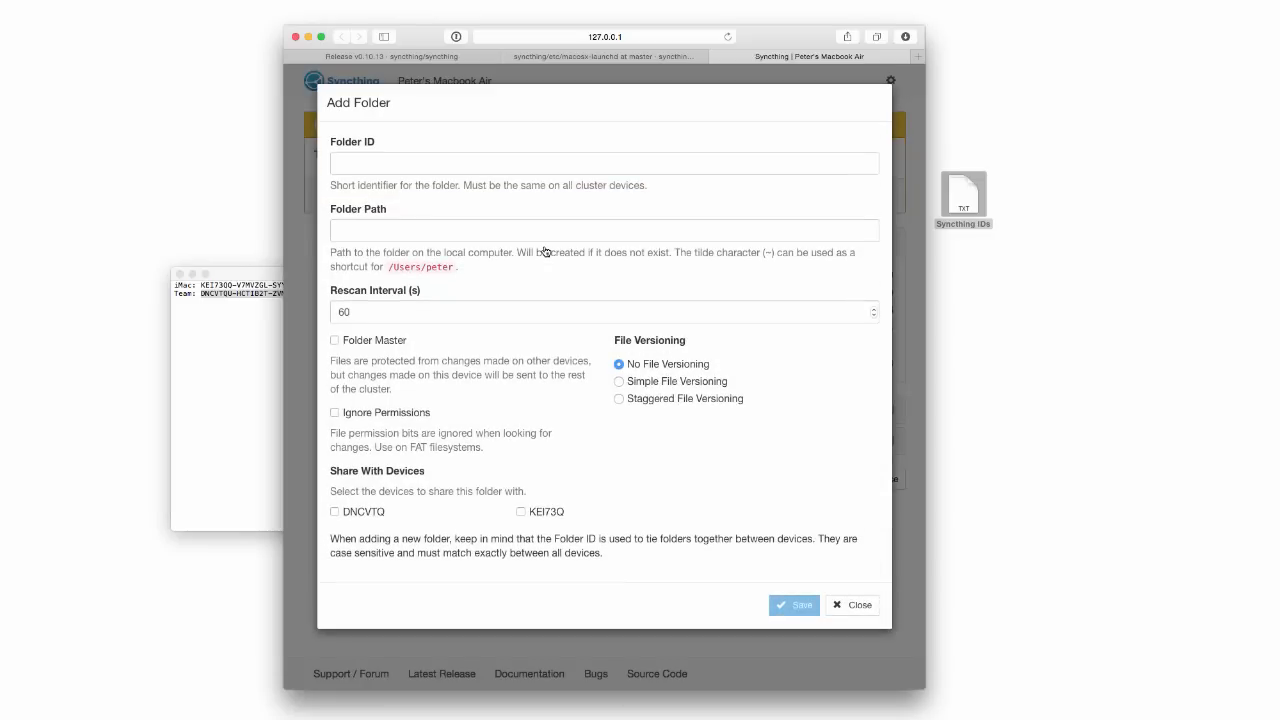
{"action": "left_click", "coordinate": [523, 163]}
{"action": "type", "text": "personal"}
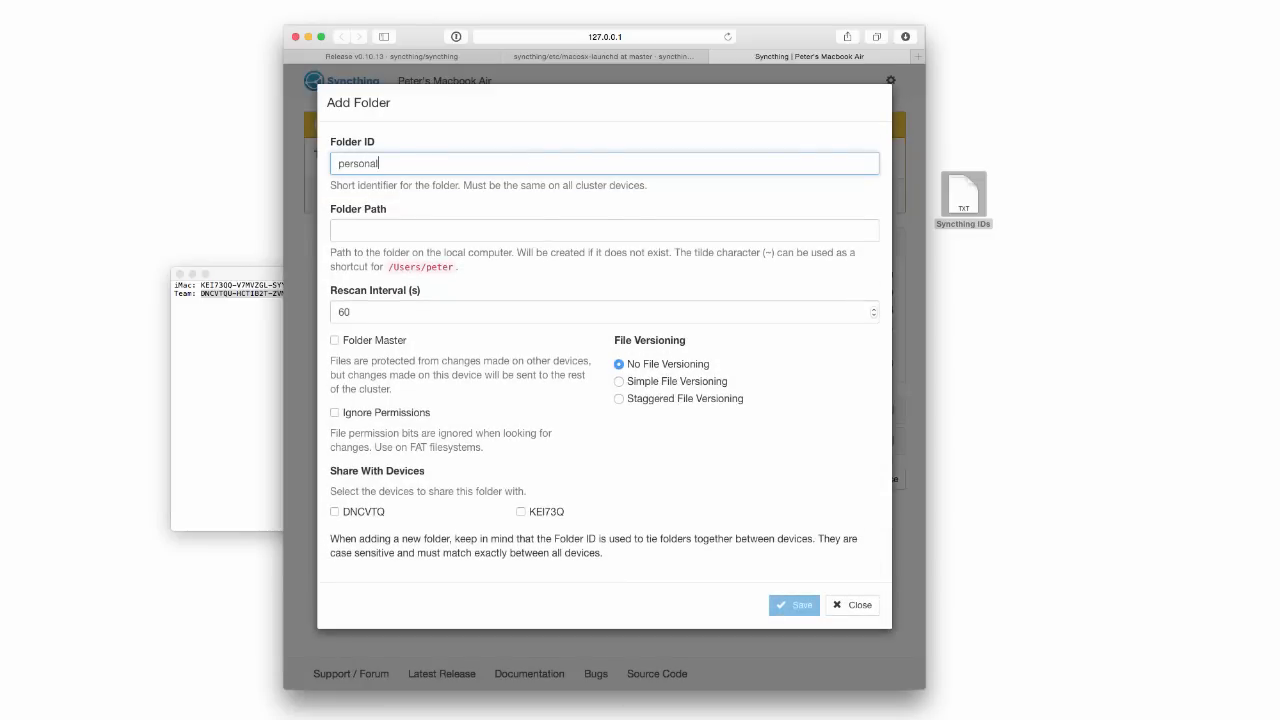
{"action": "key", "text": "Tab"}
{"action": "type", "text": "~/Per"}
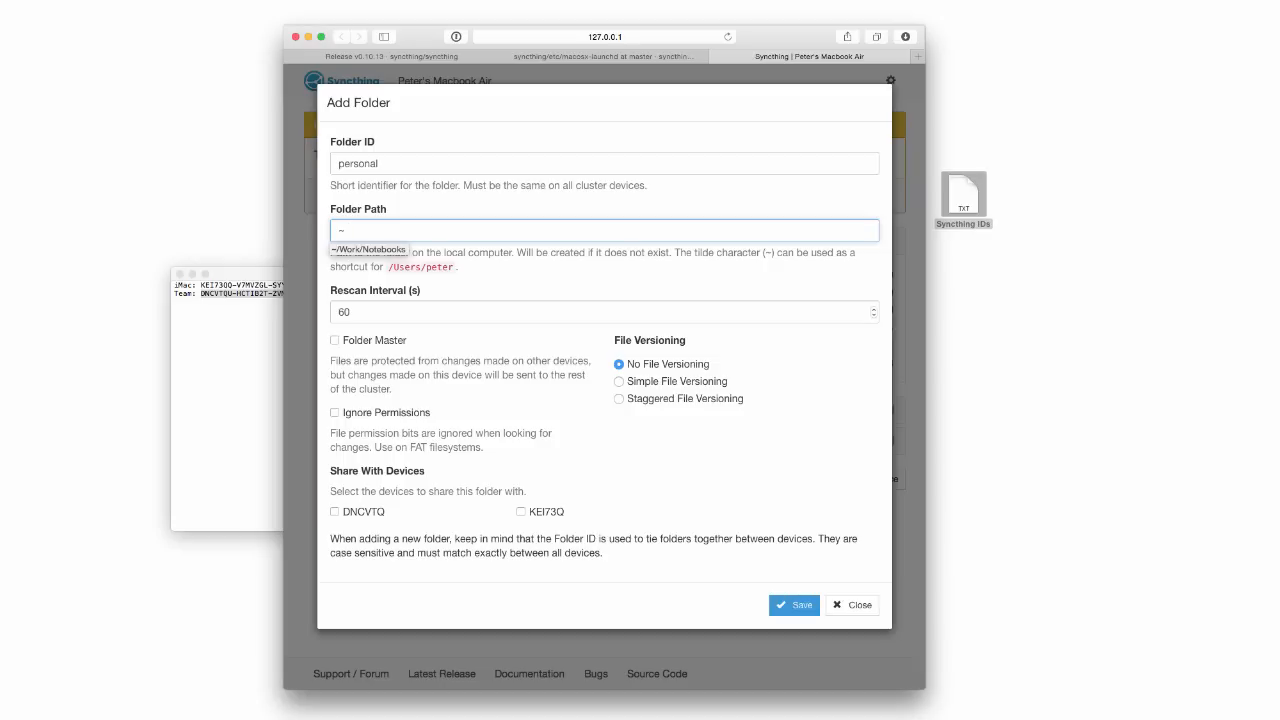
{"action": "type", "text": "sonal"}
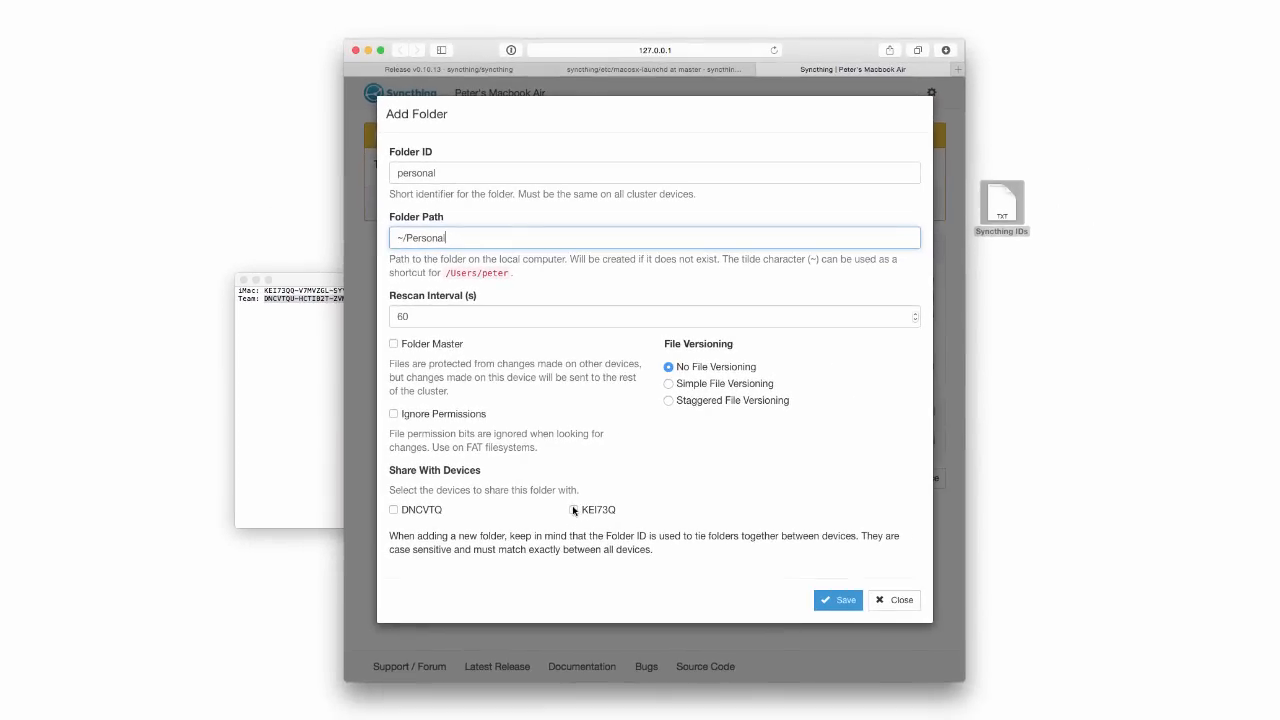
{"action": "left_click", "coordinate": [574, 510]}
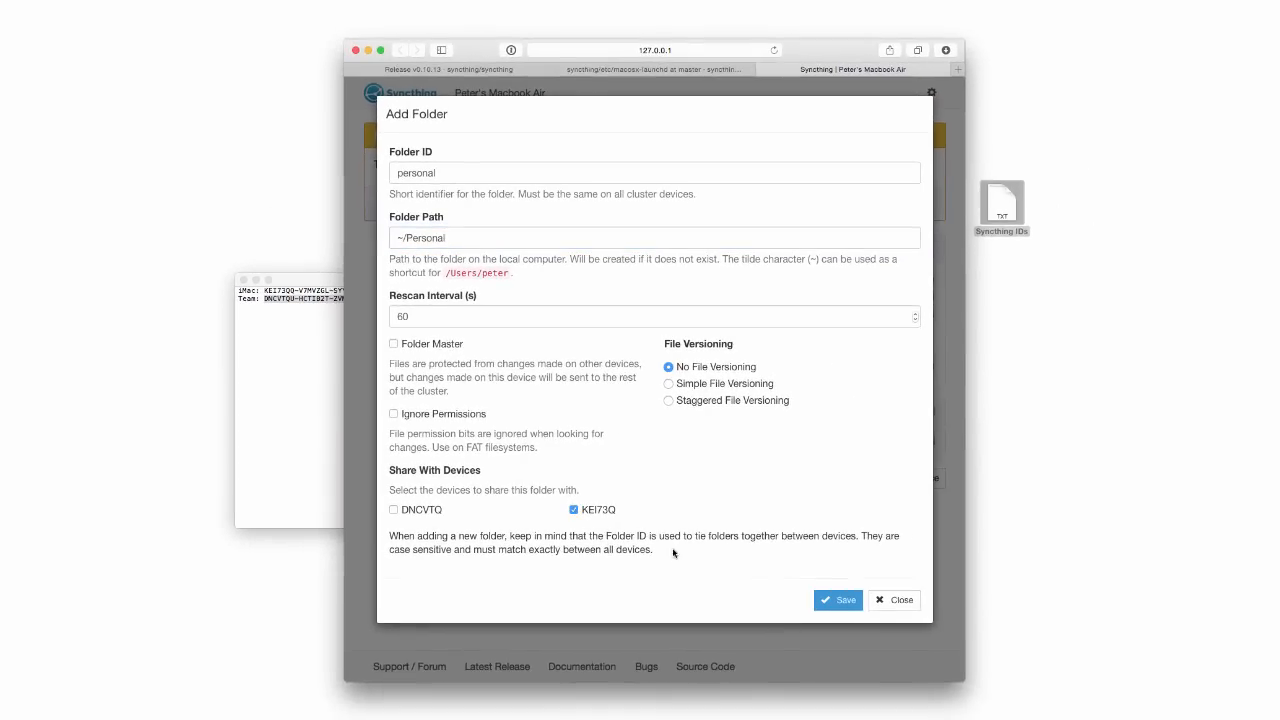
{"action": "left_click", "coordinate": [843, 601]}
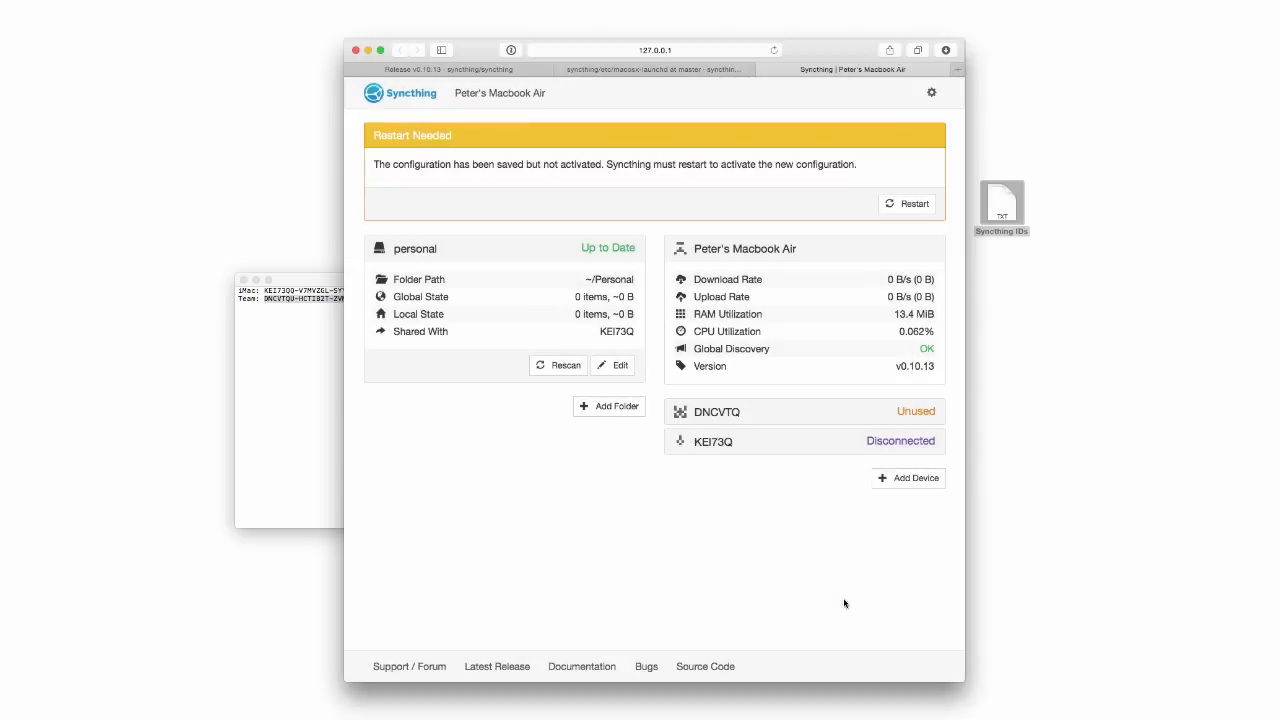
{"action": "left_click", "coordinate": [605, 408]}
Create folder ID 'notebooks' at ~/Work/Notebooks with Staggered File Versioning, shared with the team server.
{"action": "left_click", "coordinate": [490, 164]}
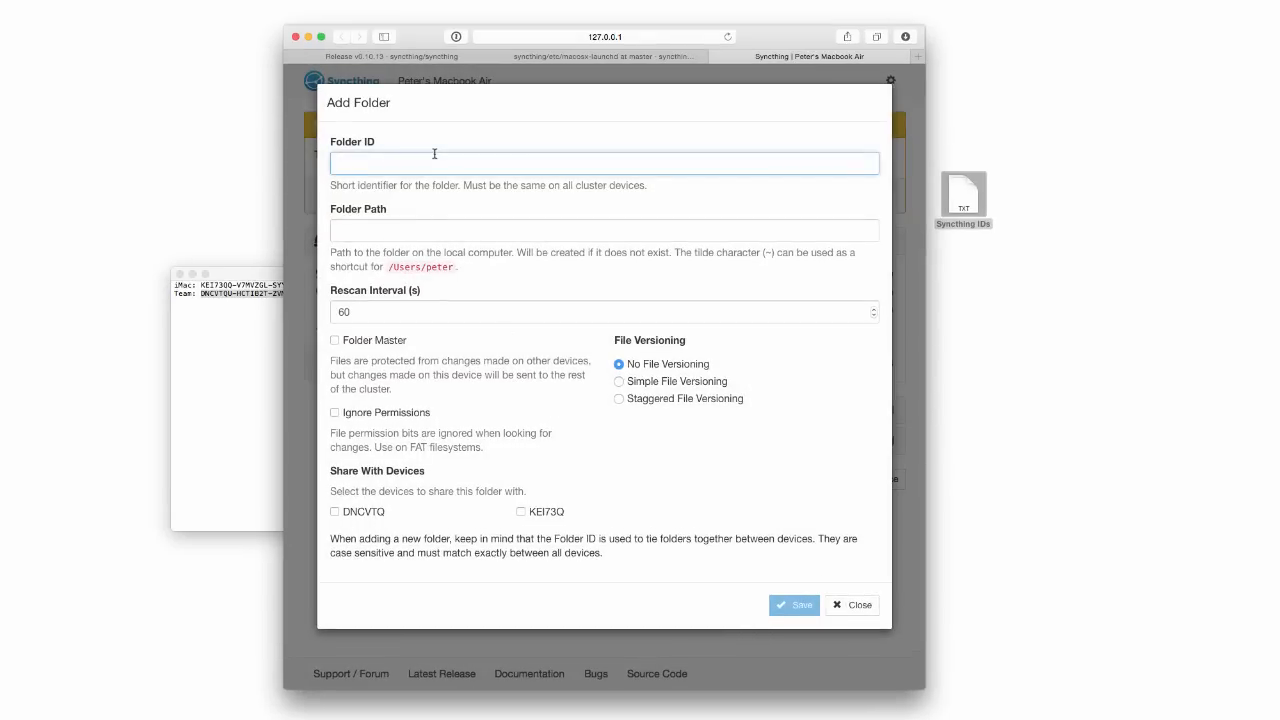
{"action": "type", "text": "notebooks"}
{"action": "key", "text": "Tab"}
{"action": "type", "text": "~"}
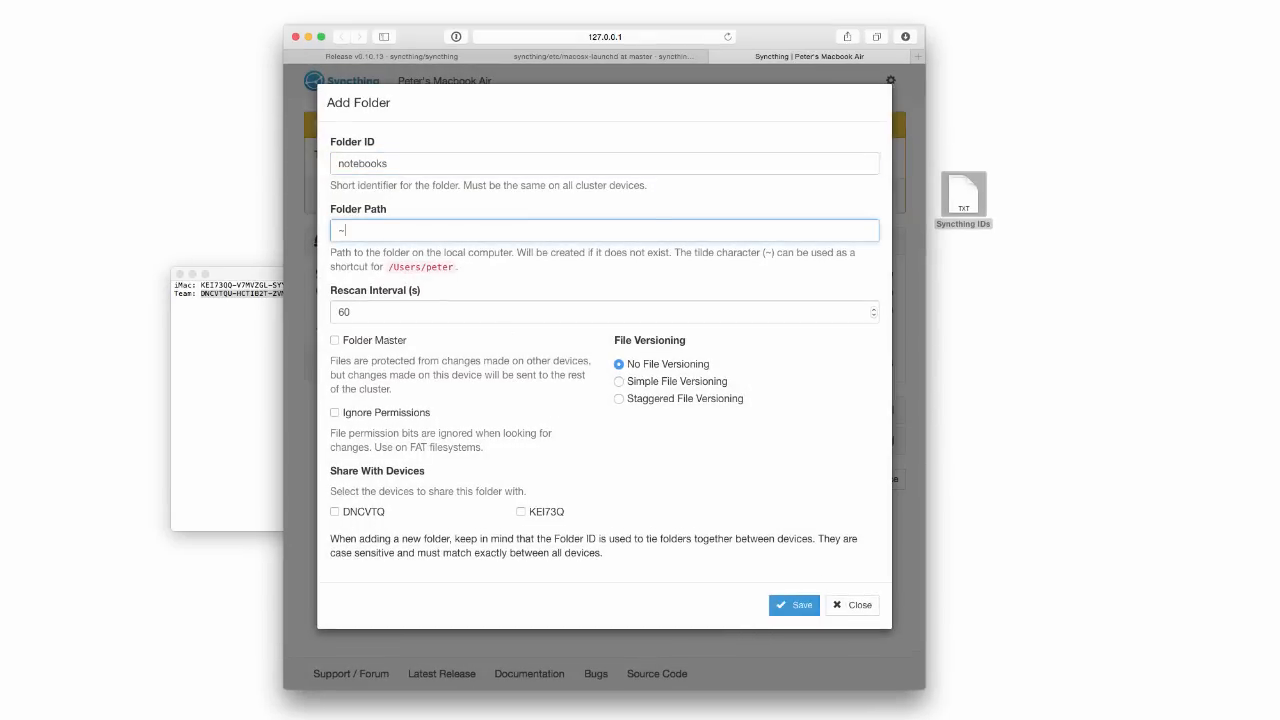
{"action": "type", "text": "/Work/"}
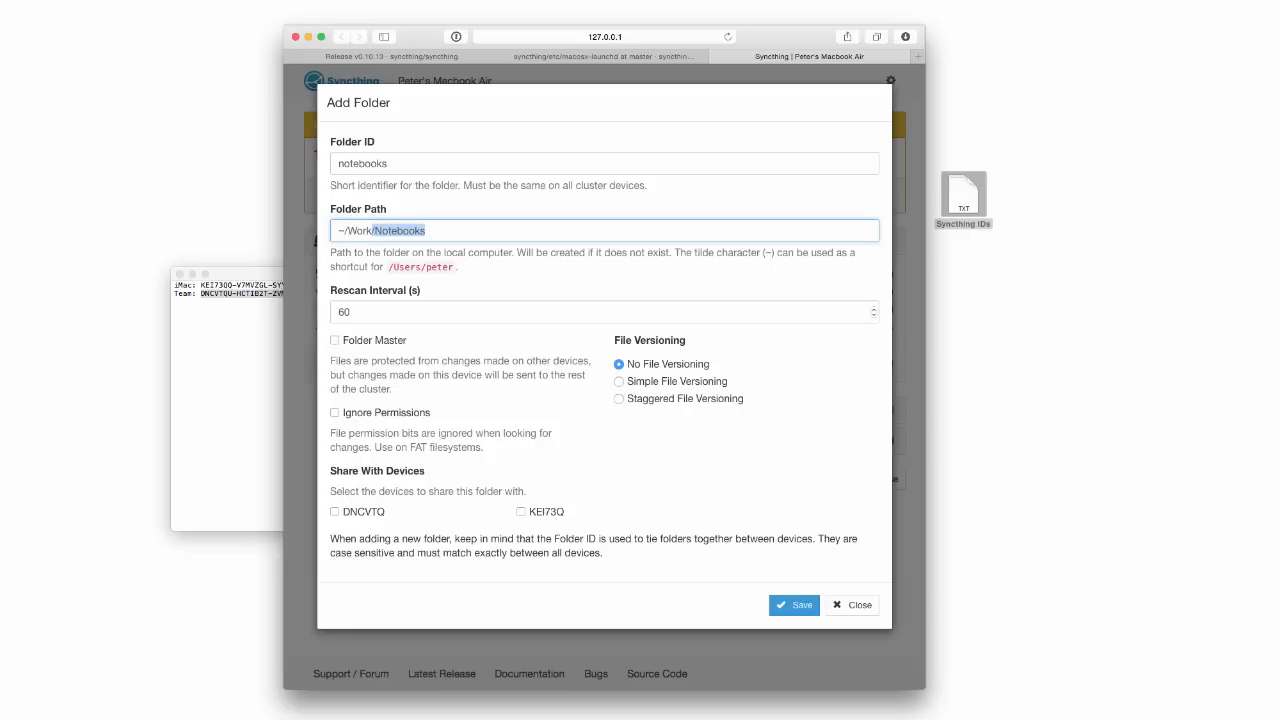
{"action": "key", "text": "Tab"}
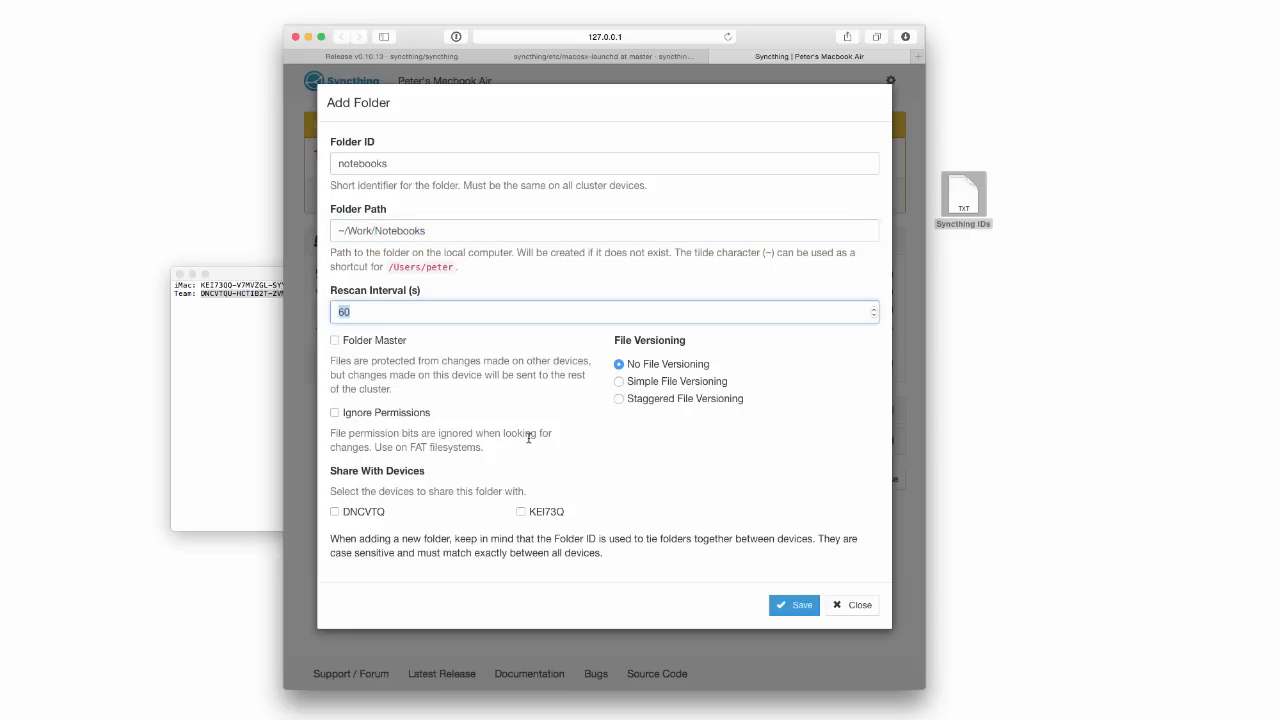
{"action": "left_click", "coordinate": [619, 399]}
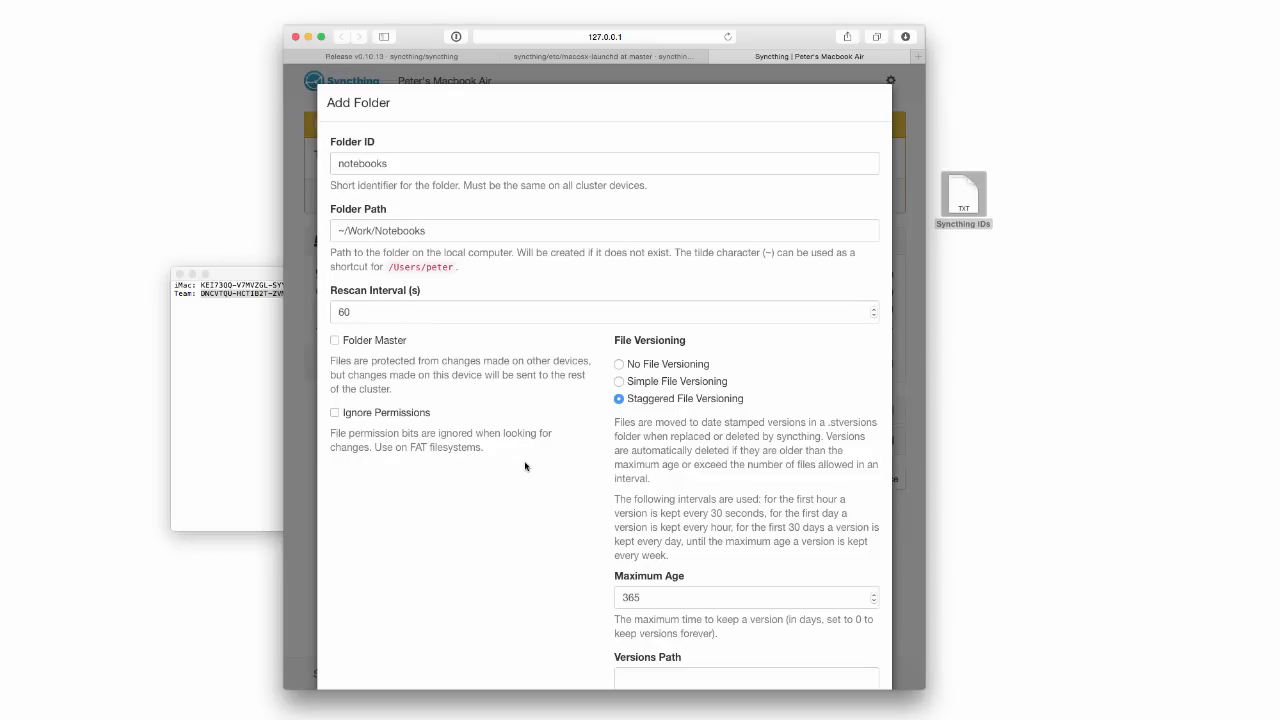
{"action": "scroll", "coordinate": [525, 466], "scroll_direction": "down", "scroll_amount": 5}
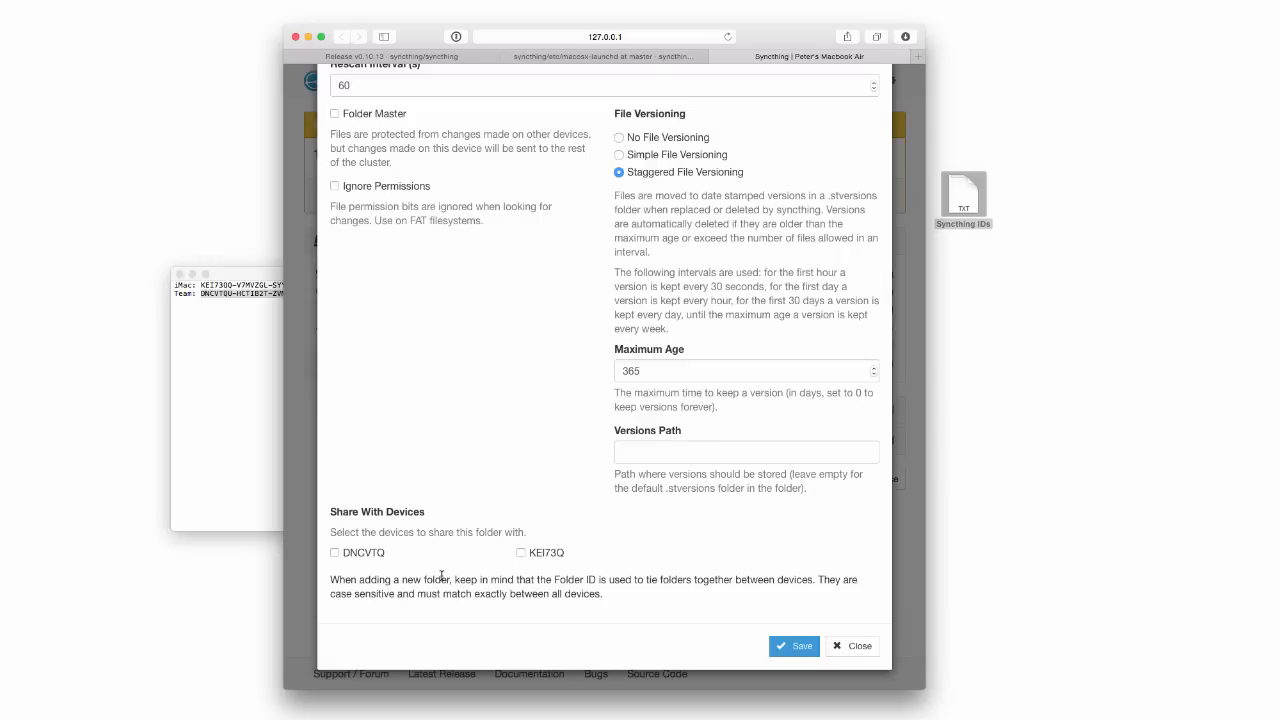
{"action": "left_click", "coordinate": [341, 554]}
{"action": "left_click", "coordinate": [796, 650]}
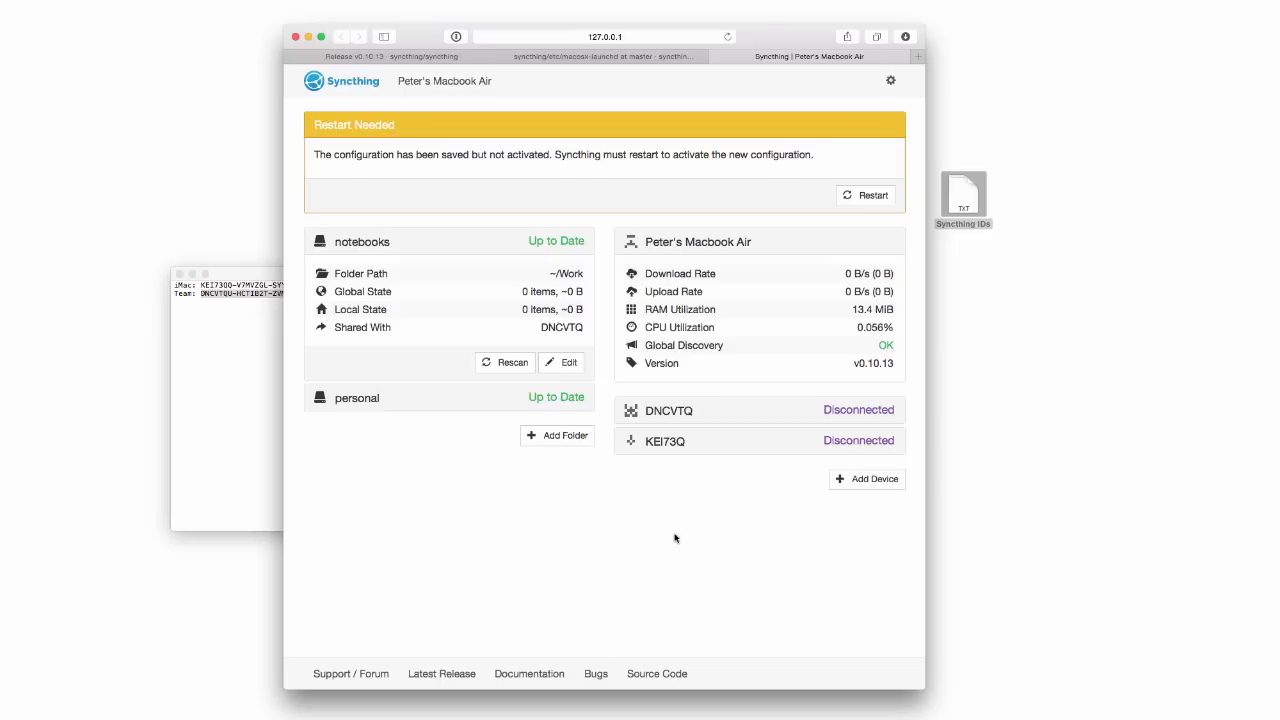
{"action": "left_click", "coordinate": [866, 196]}
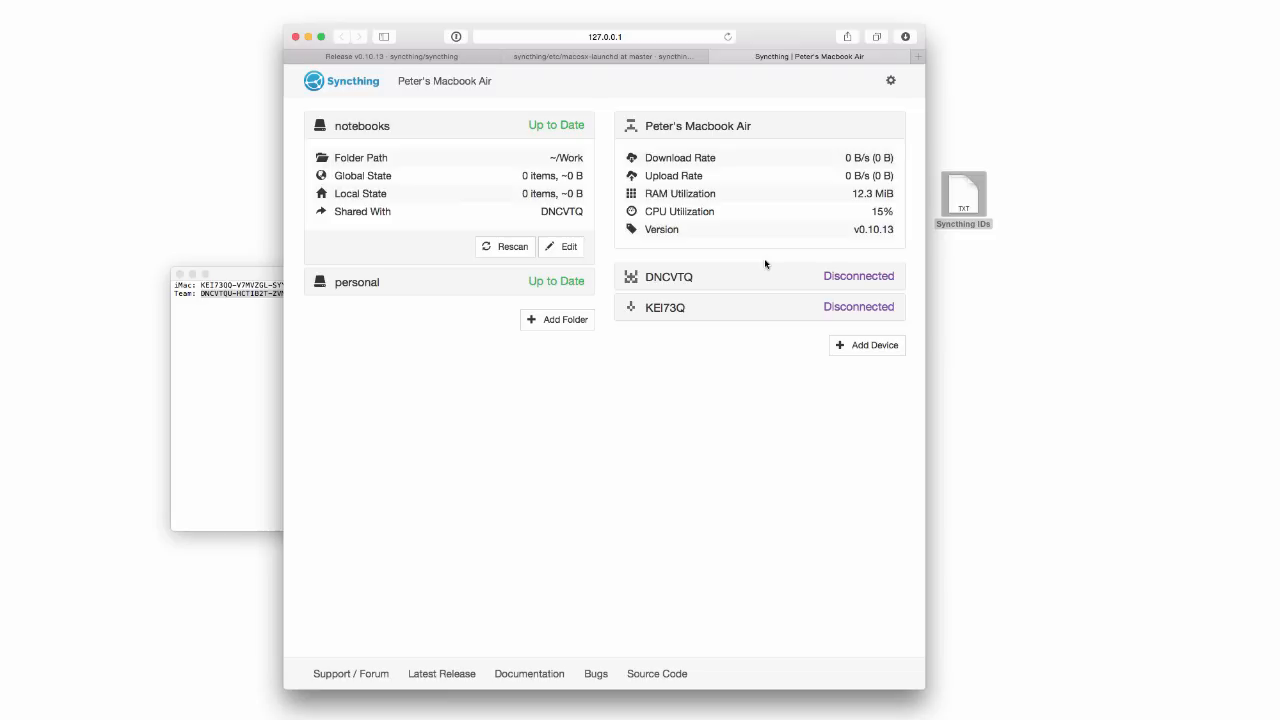
{"action": "left_click", "coordinate": [889, 81]}
{"action": "left_click", "coordinate": [848, 129]}
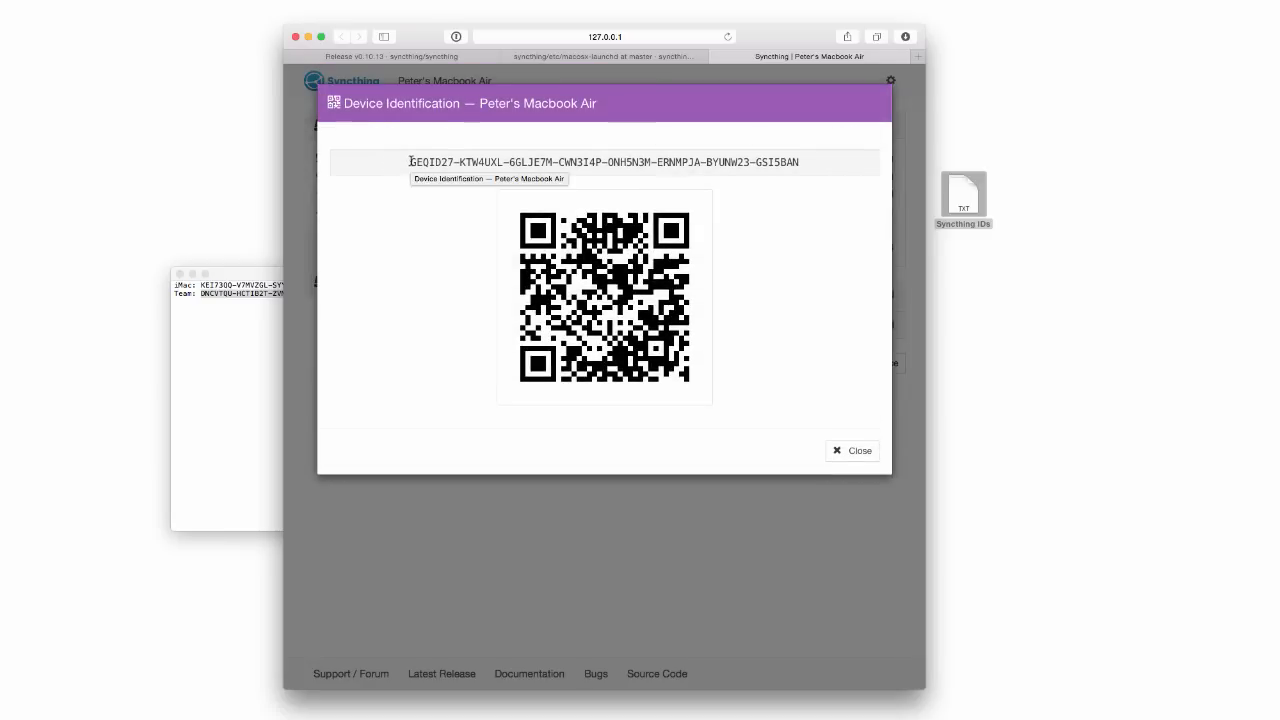
{"action": "left_click_drag", "start_coordinate": [409, 162], "coordinate": [889, 165]}
{"action": "key", "text": "super+c"}
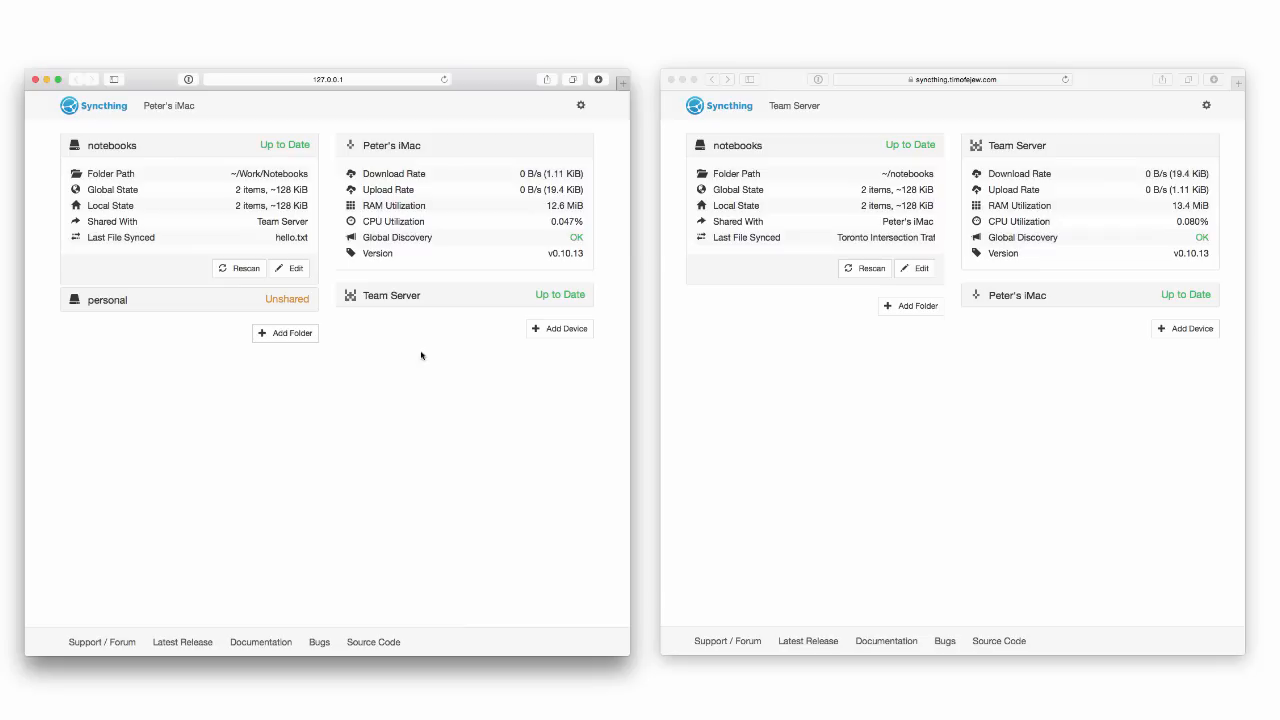
On the iMac, add the MacBook Air as a device sharing 'personal' and restart.
{"action": "left_click", "coordinate": [550, 328]}
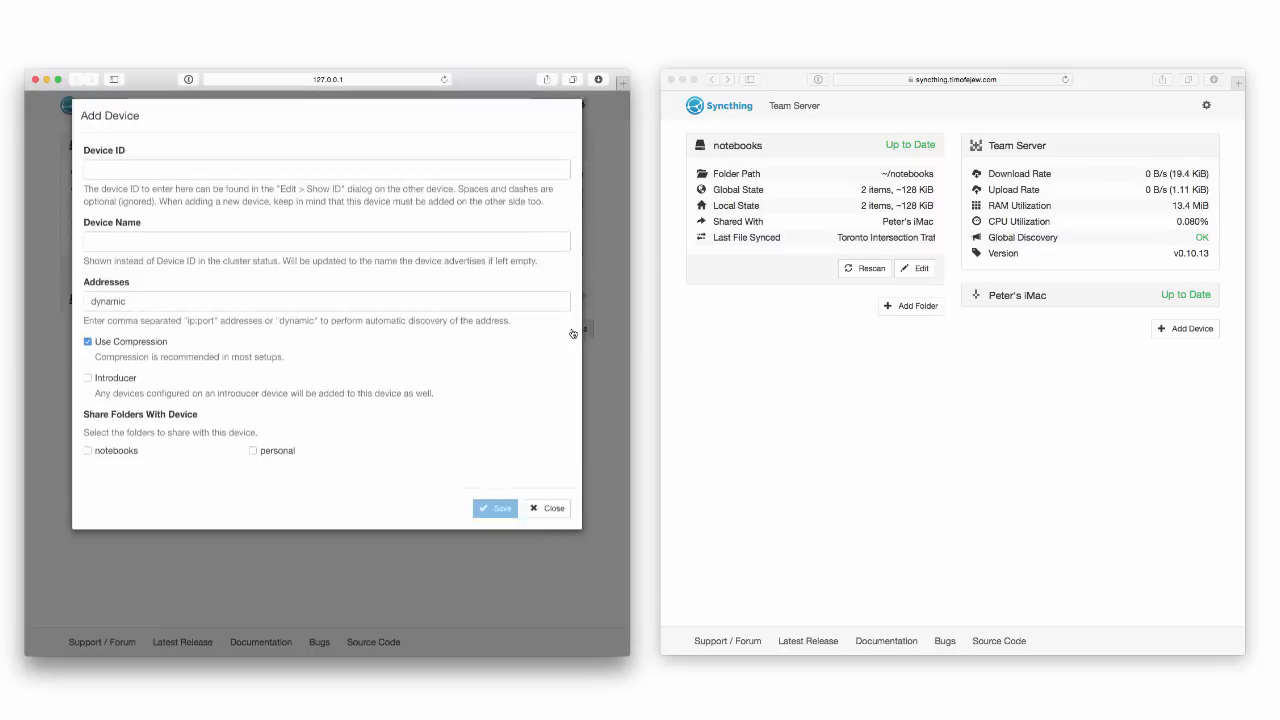
{"action": "left_click", "coordinate": [323, 176]}
{"action": "key", "text": "super+v"}
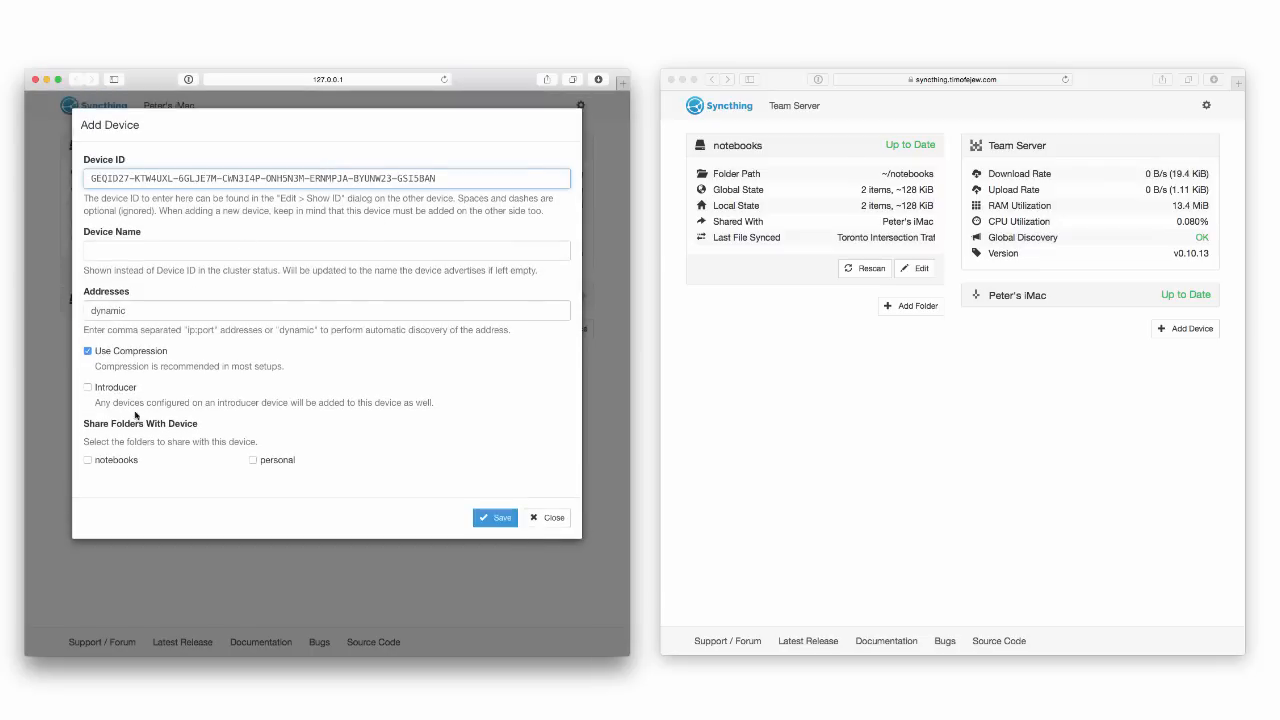
{"action": "left_click", "coordinate": [264, 462]}
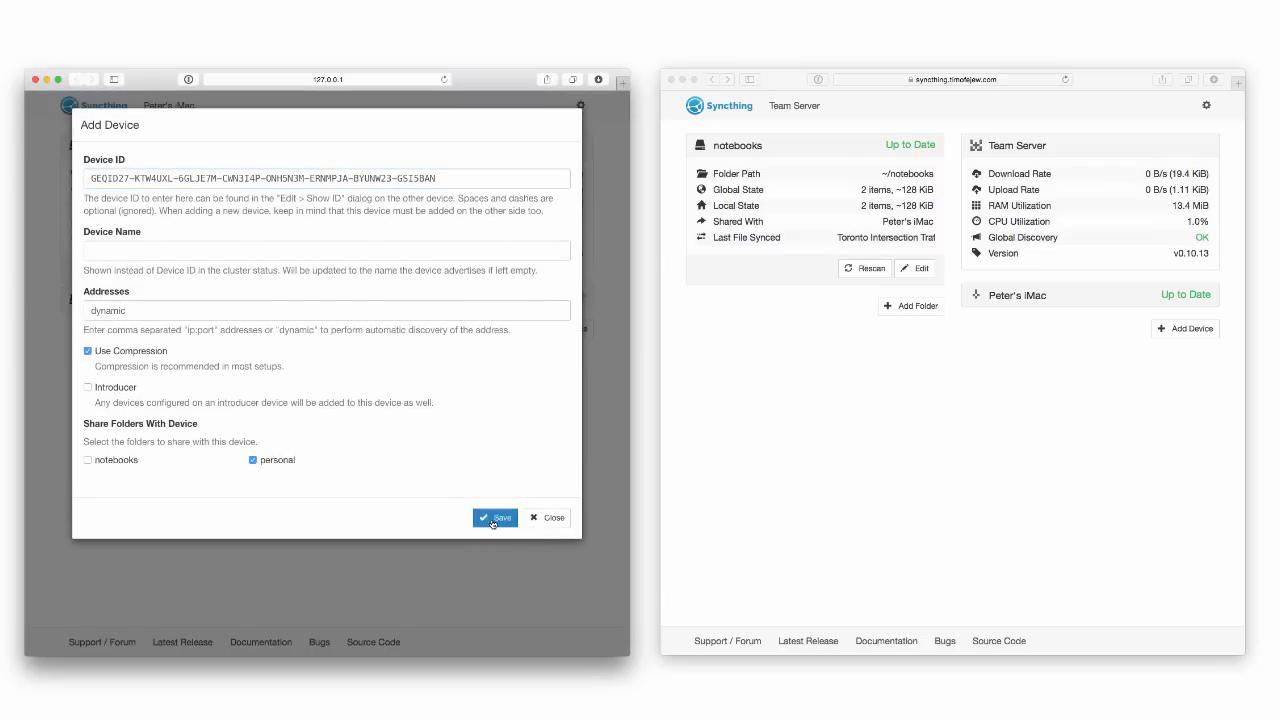
{"action": "left_click", "coordinate": [495, 517]}
{"action": "left_click", "coordinate": [559, 209]}
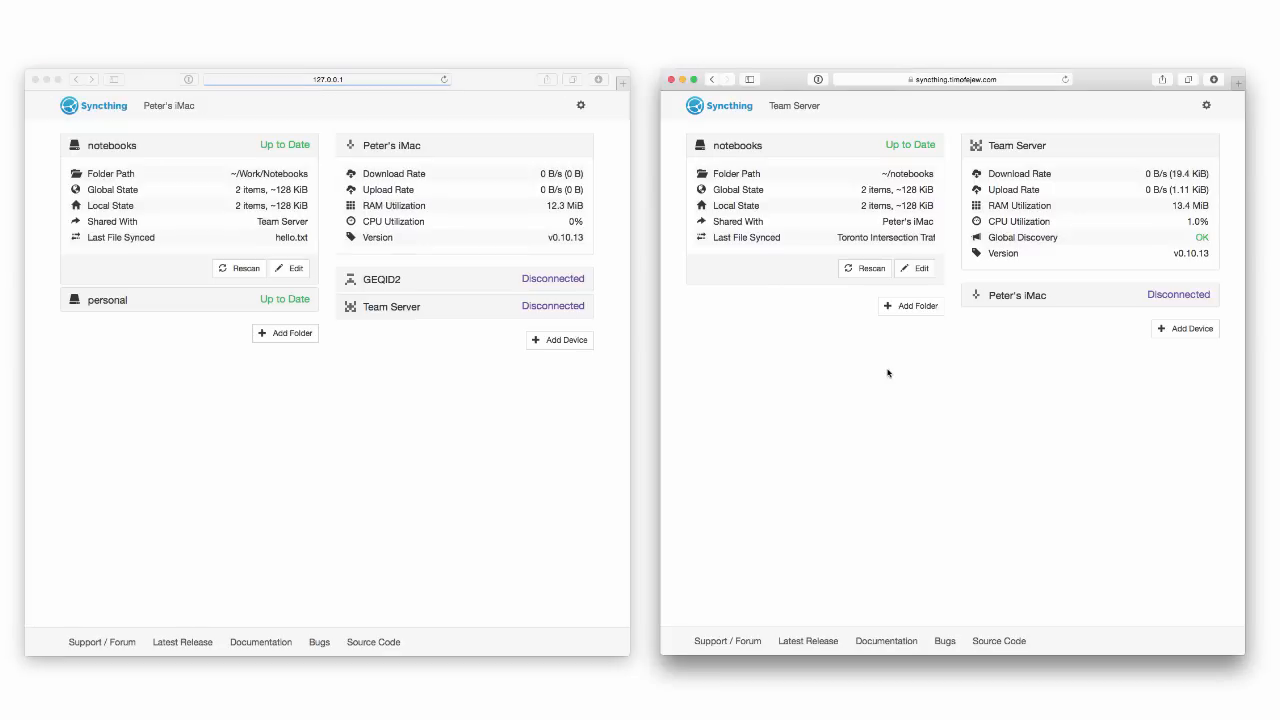
On the team server, add the MacBook Air sharing 'notebooks' and restart.
{"action": "left_click", "coordinate": [1185, 328]}
{"action": "key", "text": "super+v"}
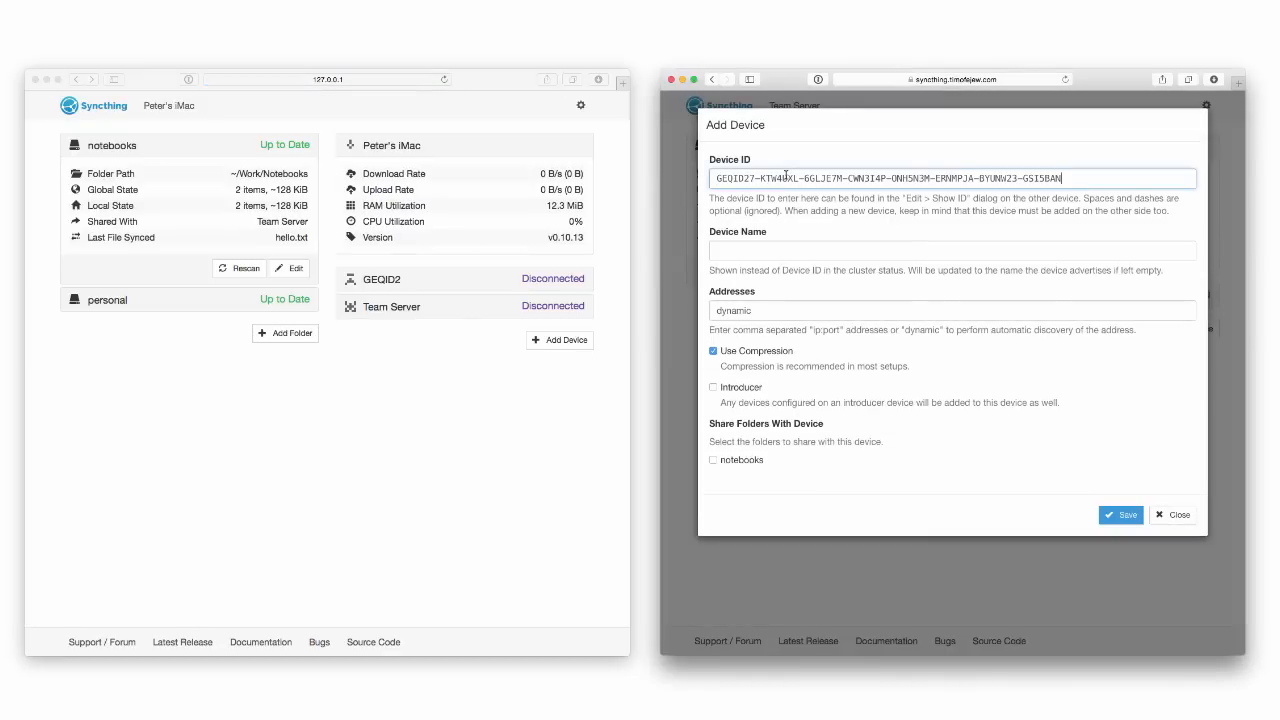
{"action": "left_click", "coordinate": [713, 460]}
{"action": "left_click", "coordinate": [1120, 514]}
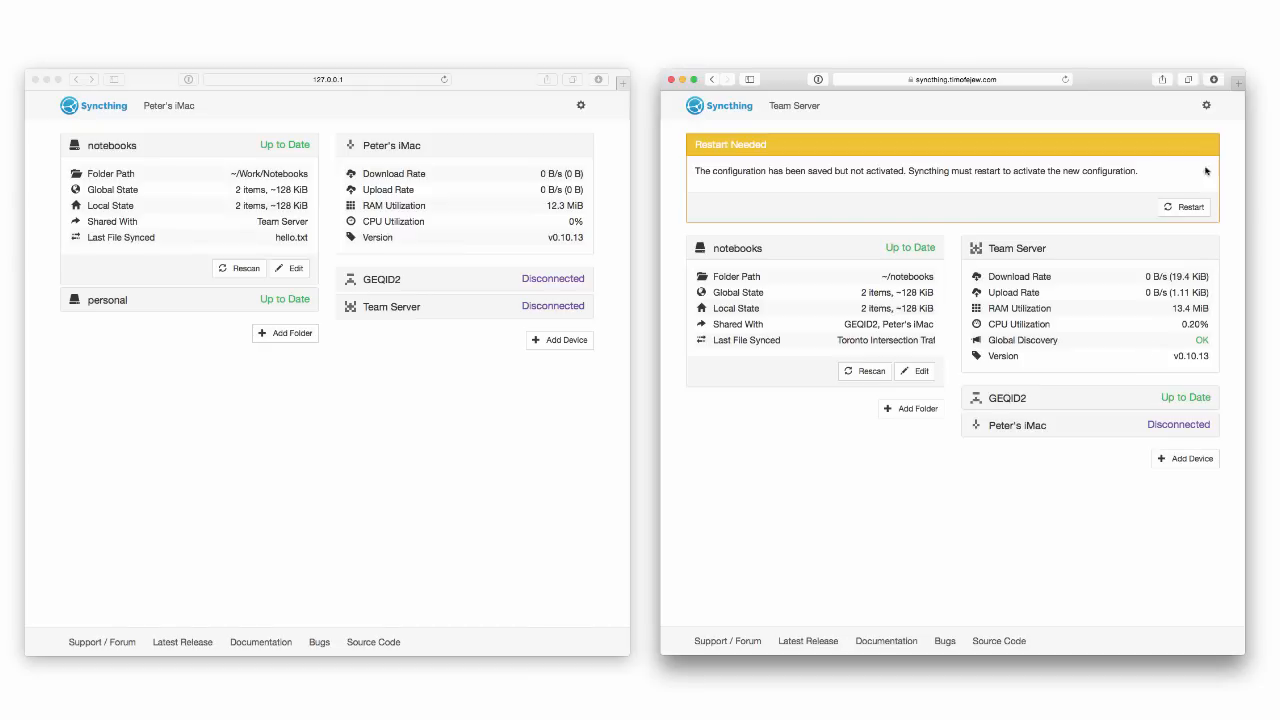
{"action": "left_click", "coordinate": [1185, 207]}
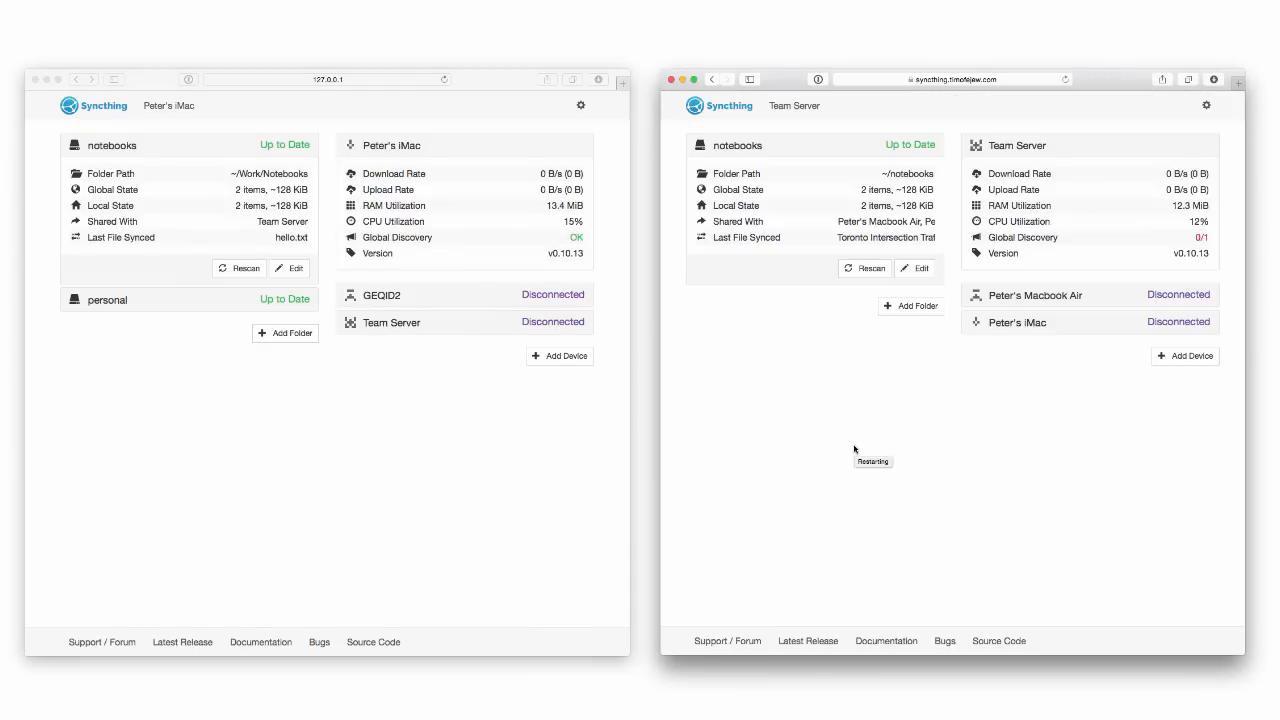